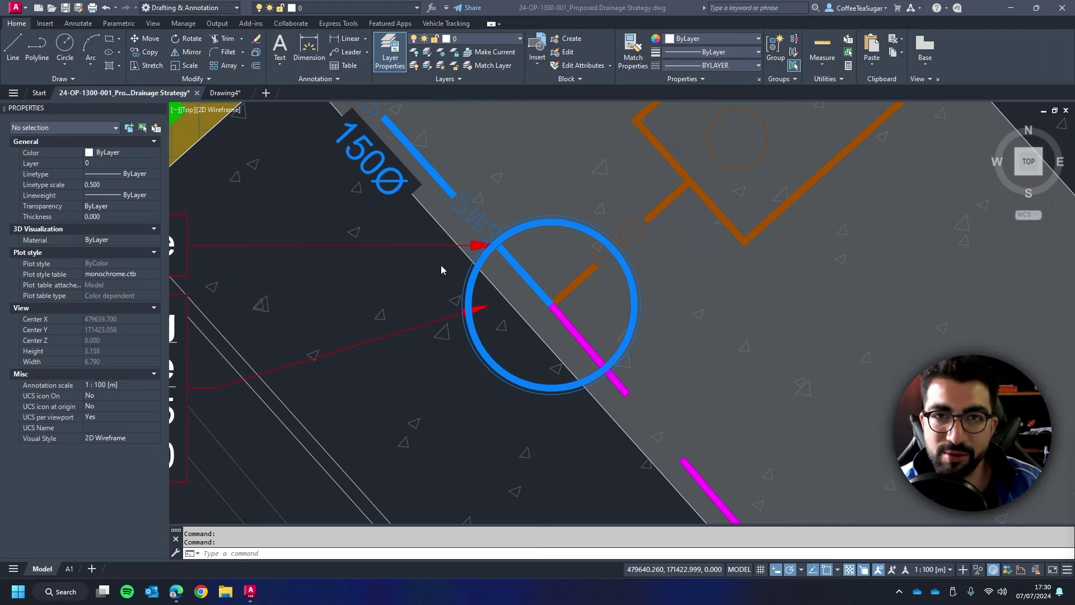
Step: Drag the manhole block's diameter grip inward, shrinking its Diameter from 1.200 to 0.716
click(475, 281)
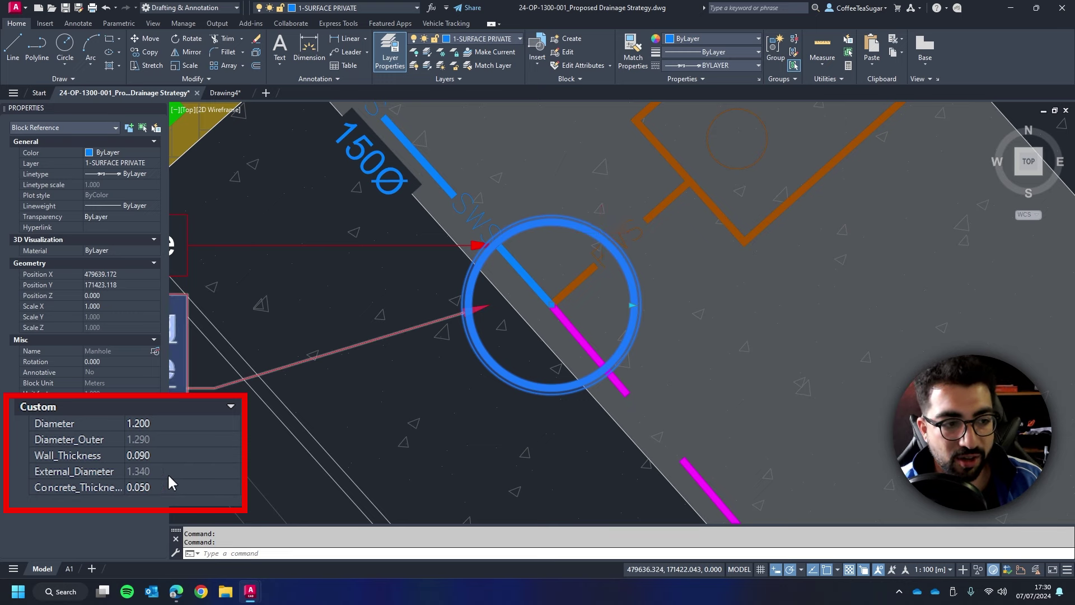
scroll(555, 223, up, 4)
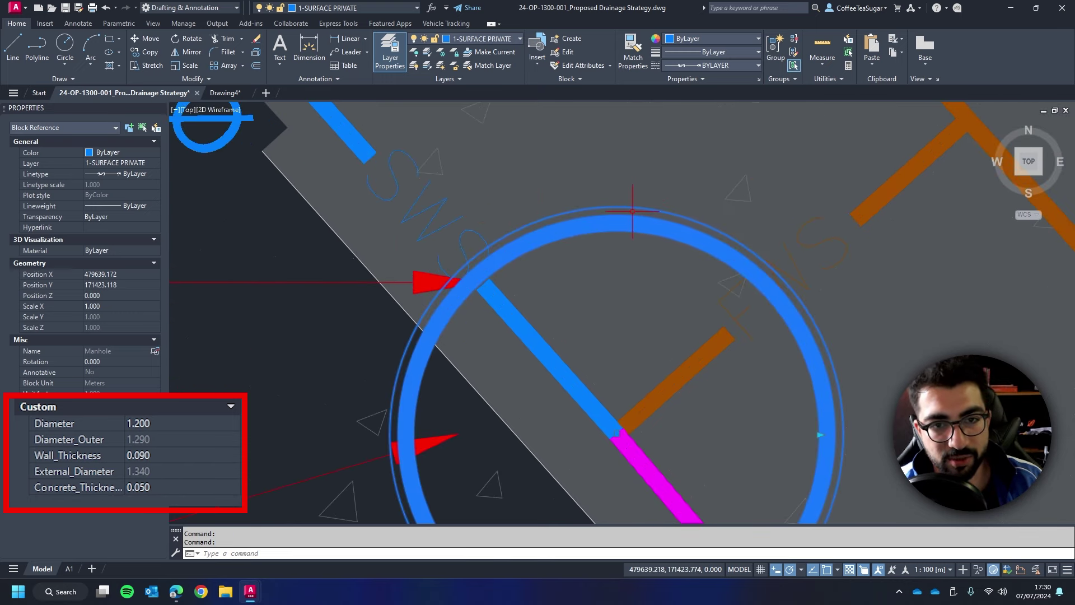
key(Escape)
scroll(487, 205, down, 4)
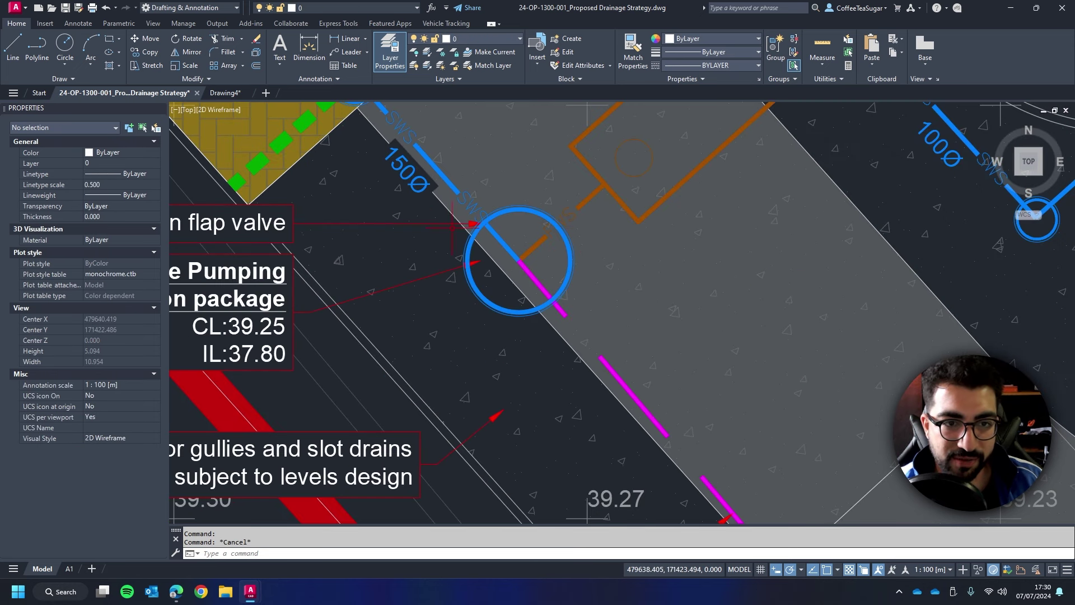
click(571, 260)
scroll(571, 260, up, 2)
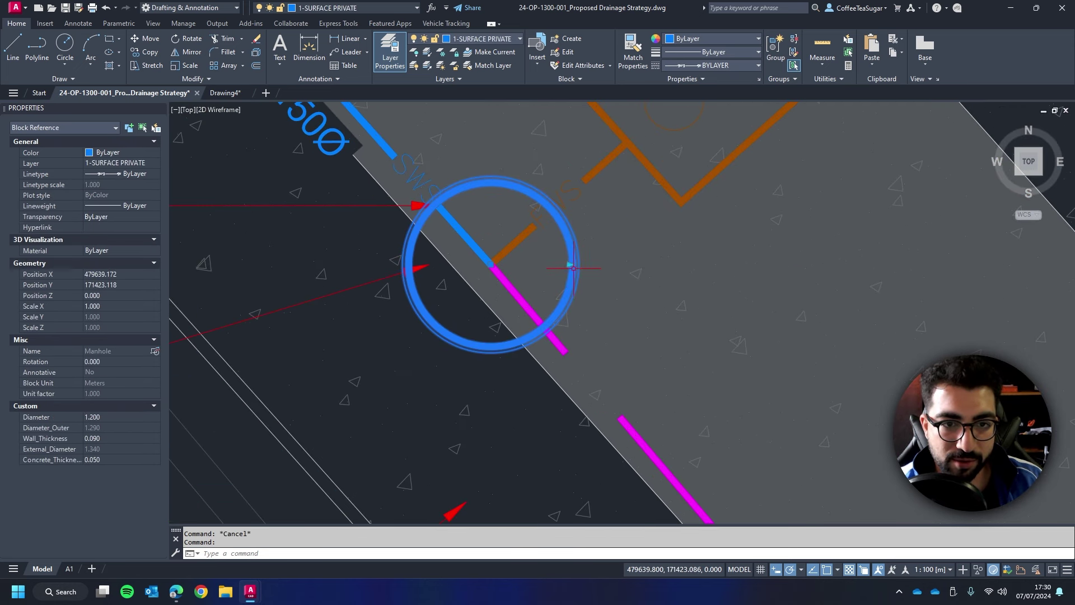
click(568, 264)
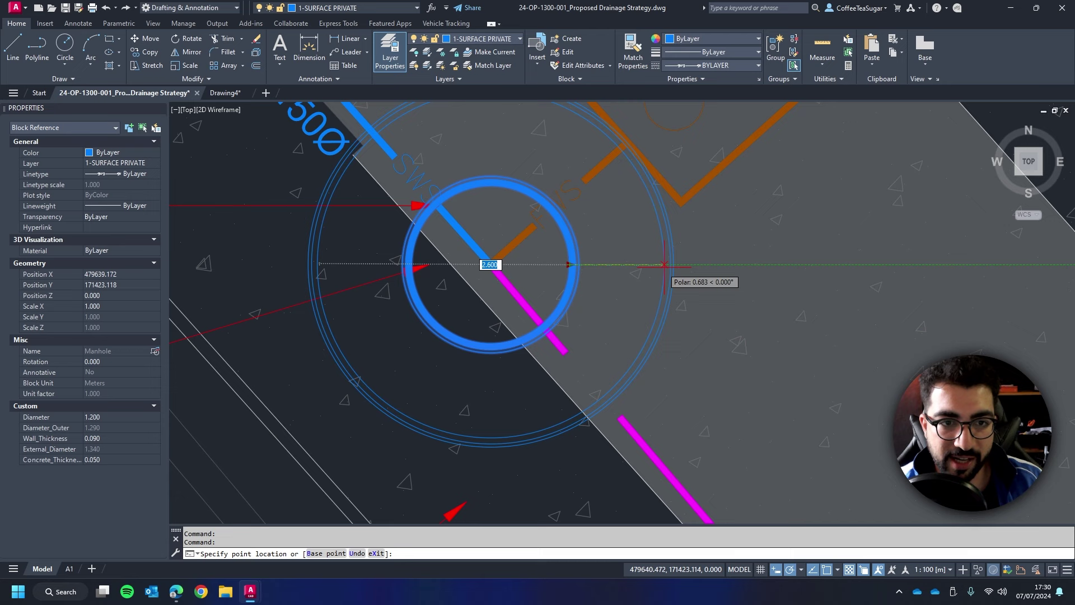
click(538, 264)
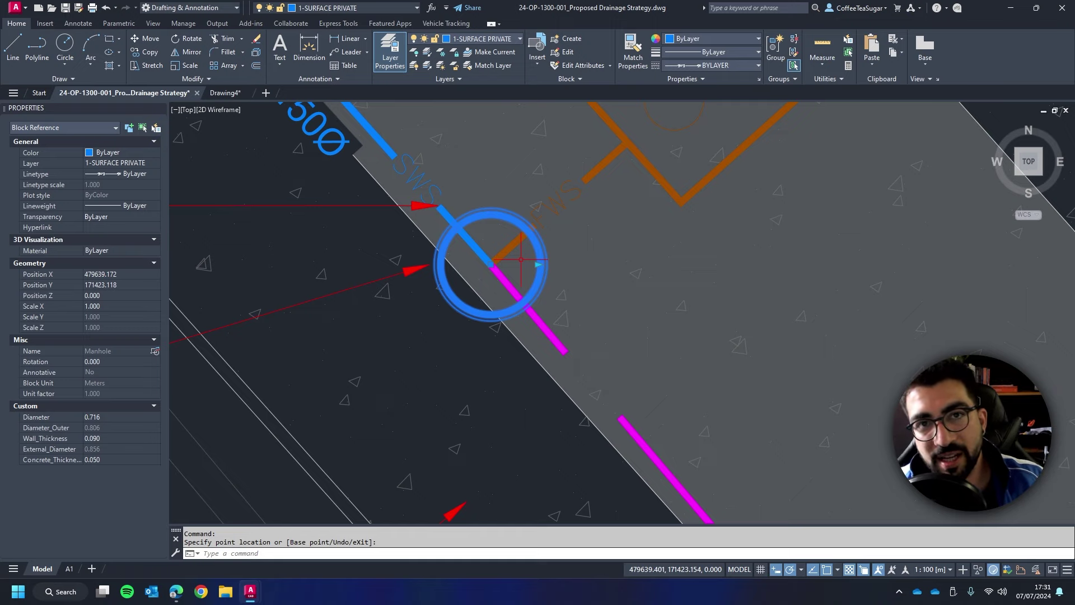
key(Escape)
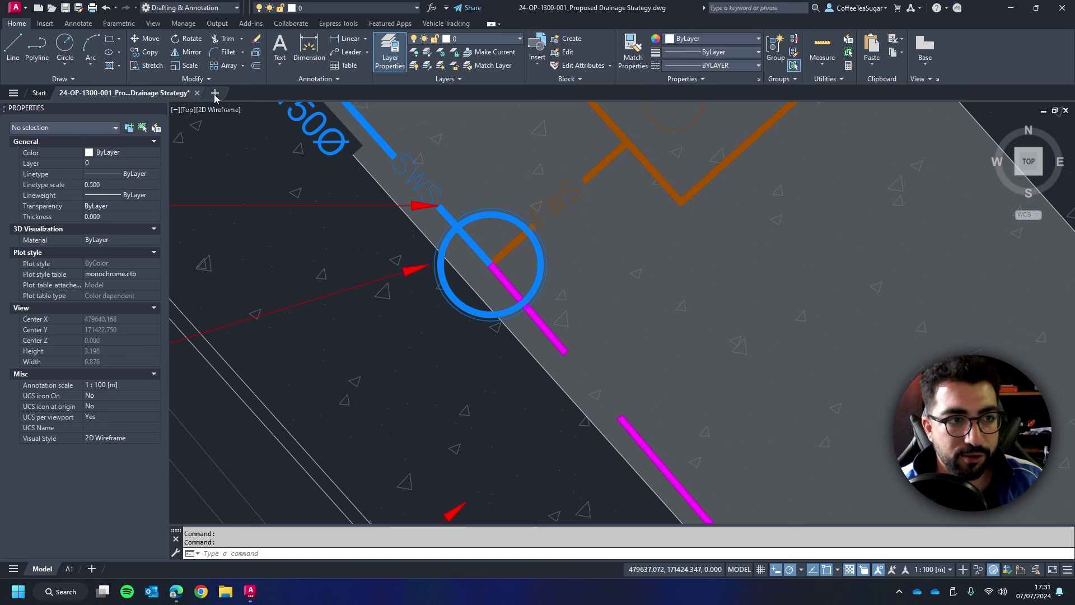
Step: Create the new blank drawing Drawing5 and centre the view on its UCS origin
click(216, 93)
scroll(498, 303, down, 4)
middle_drag(360, 310, 518, 254)
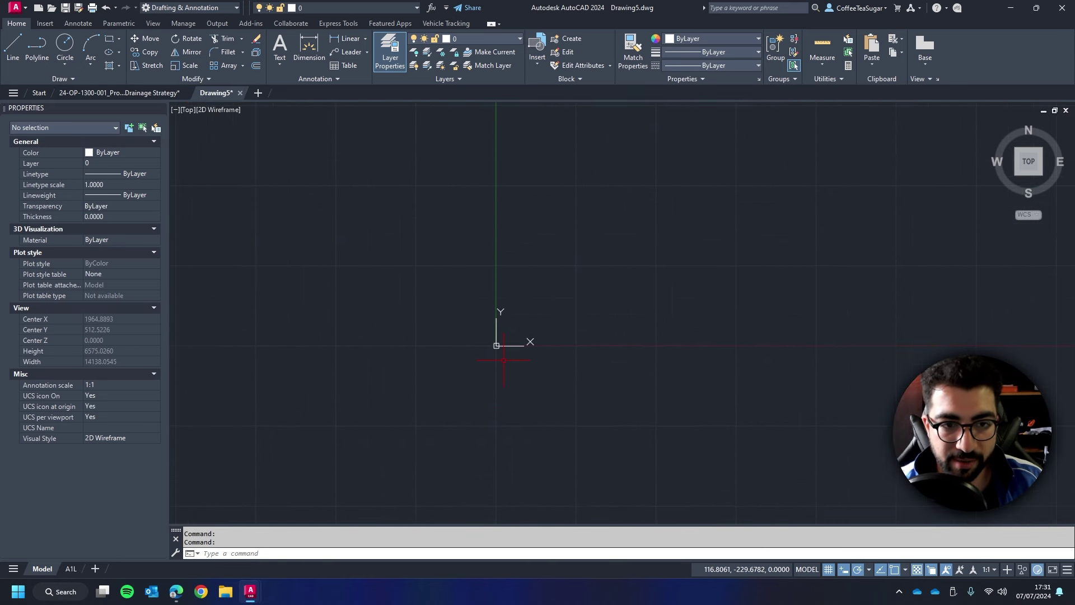
scroll(485, 343, up, 2)
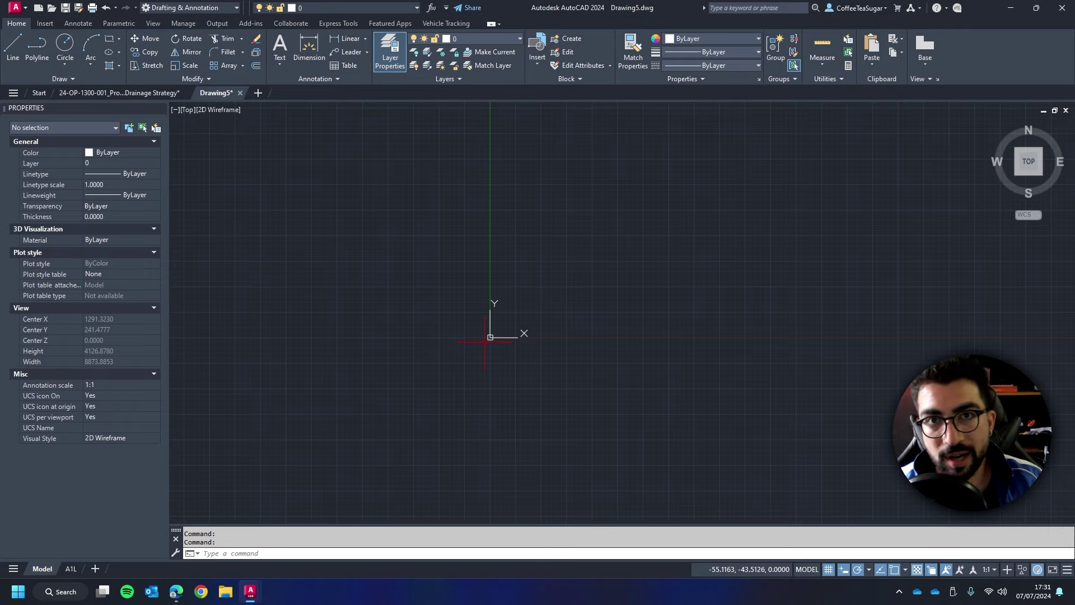
scroll(484, 341, up, 14)
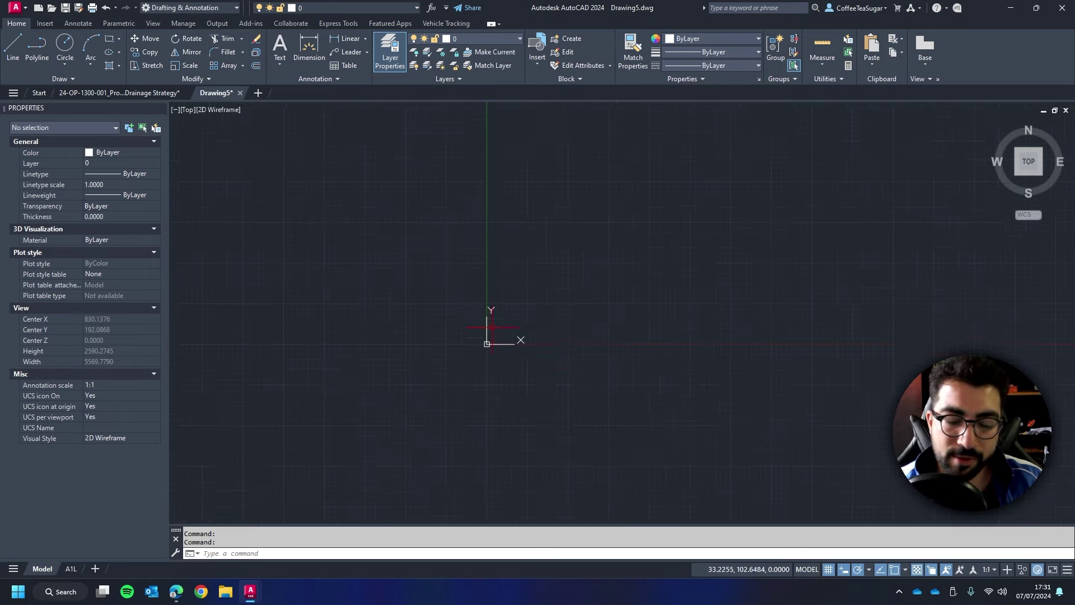
middle_drag(511, 338, 591, 317)
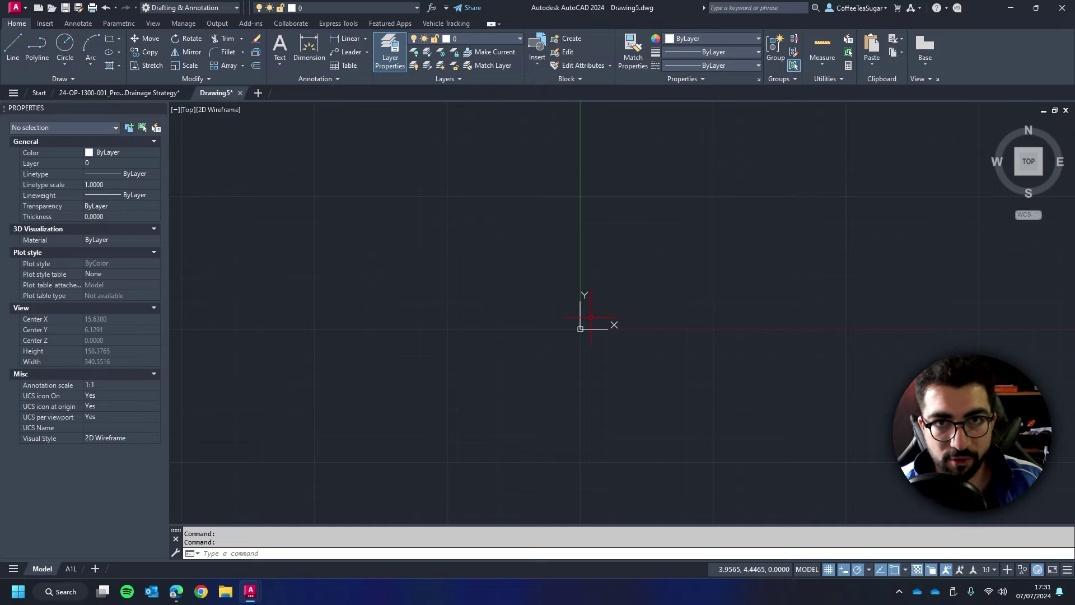
scroll(586, 329, up, 2)
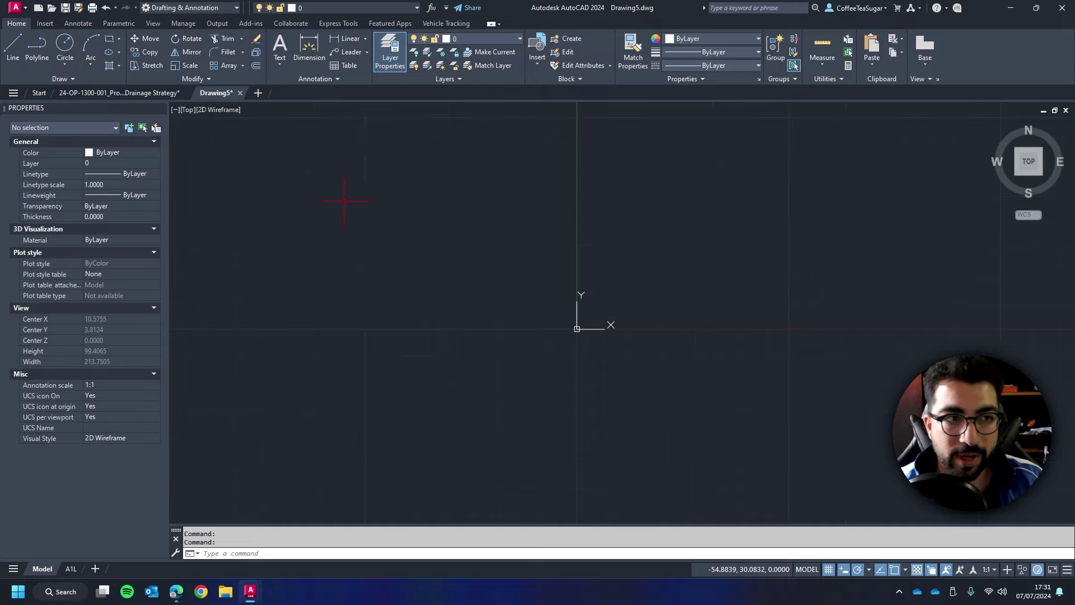
Step: Draw two concentric circles of different radii, both centred at 0,0
click(65, 45)
text(0,0)
key(Return)
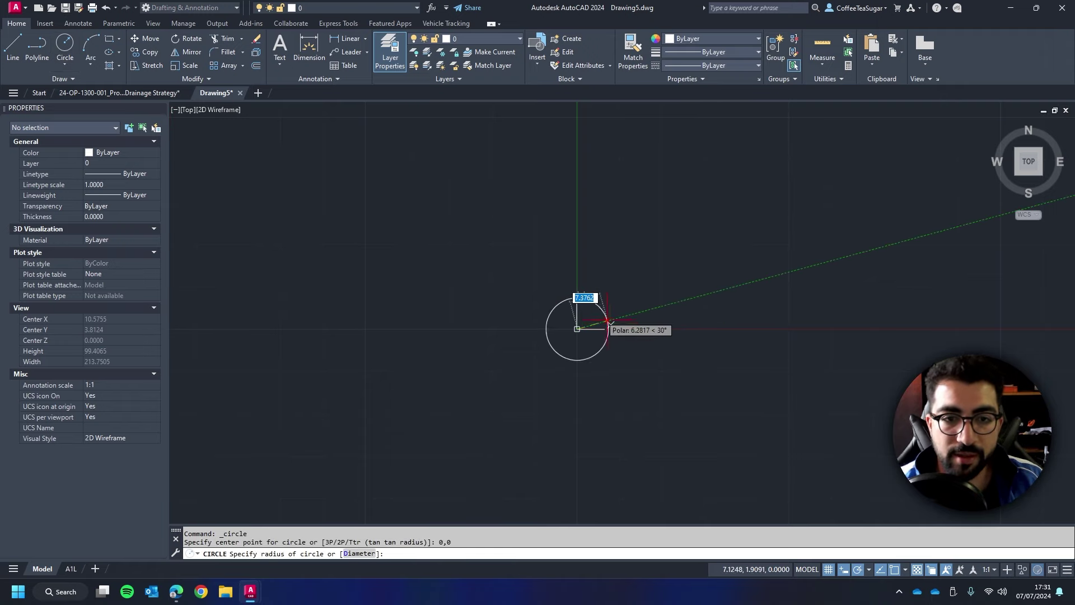
scroll(615, 329, up, 2)
scroll(565, 329, up, 12)
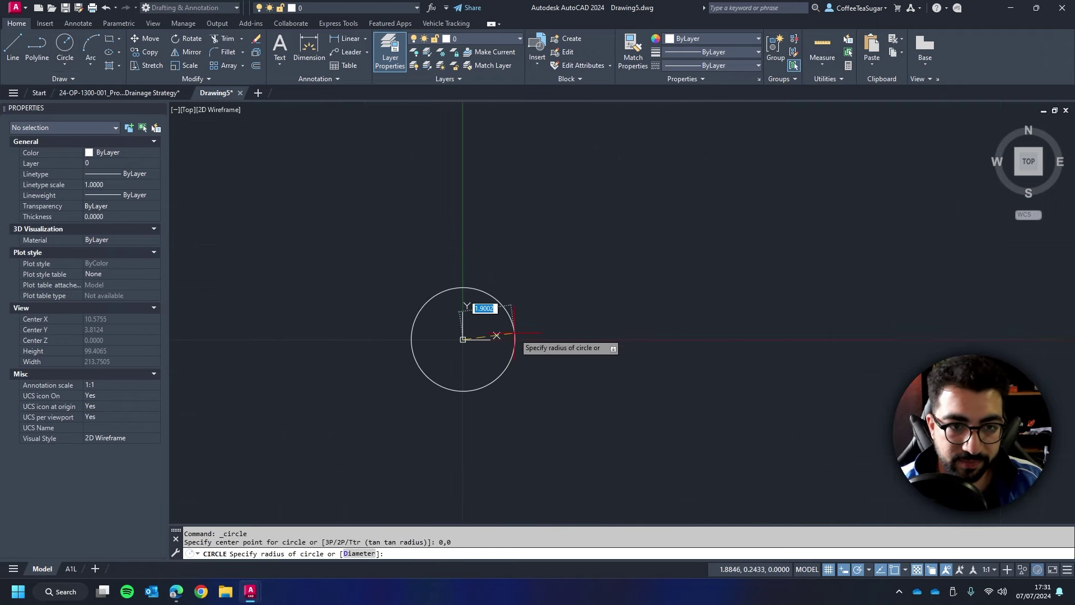
click(471, 347)
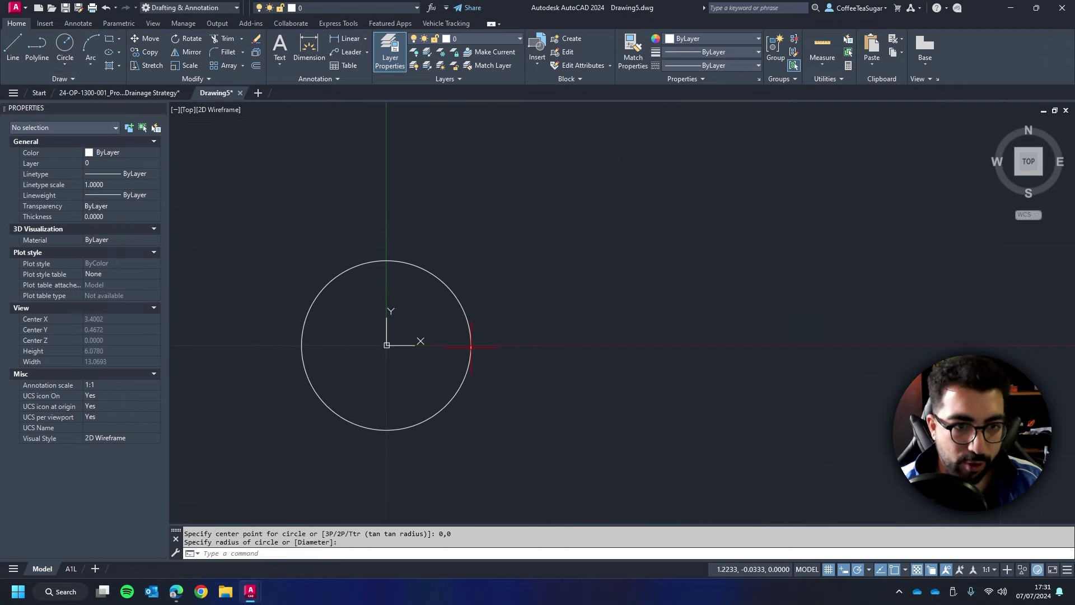
click(65, 45)
text(0,0)
key(Return)
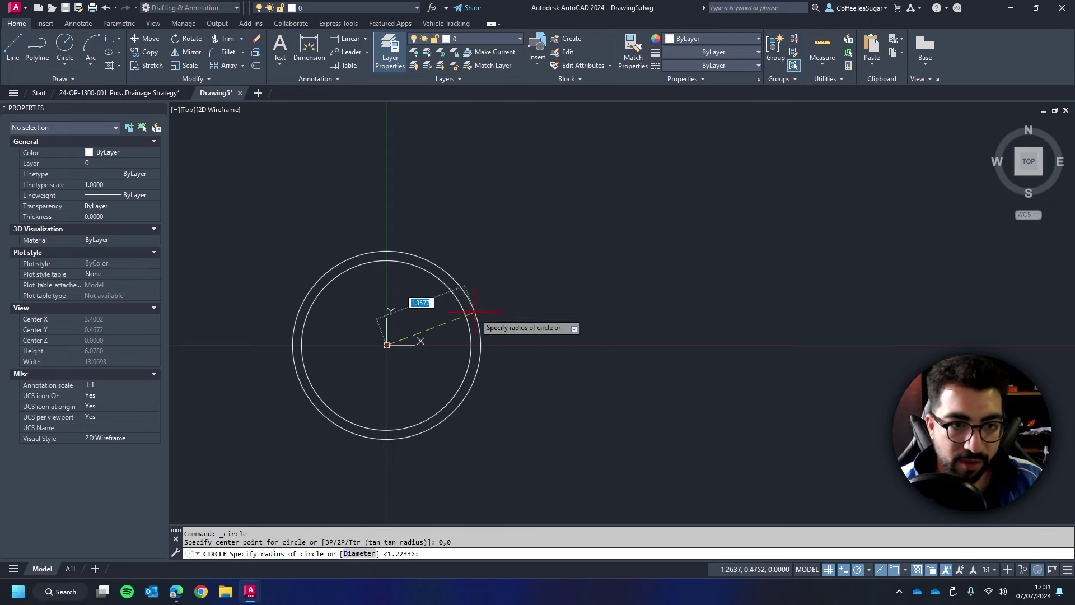
click(491, 344)
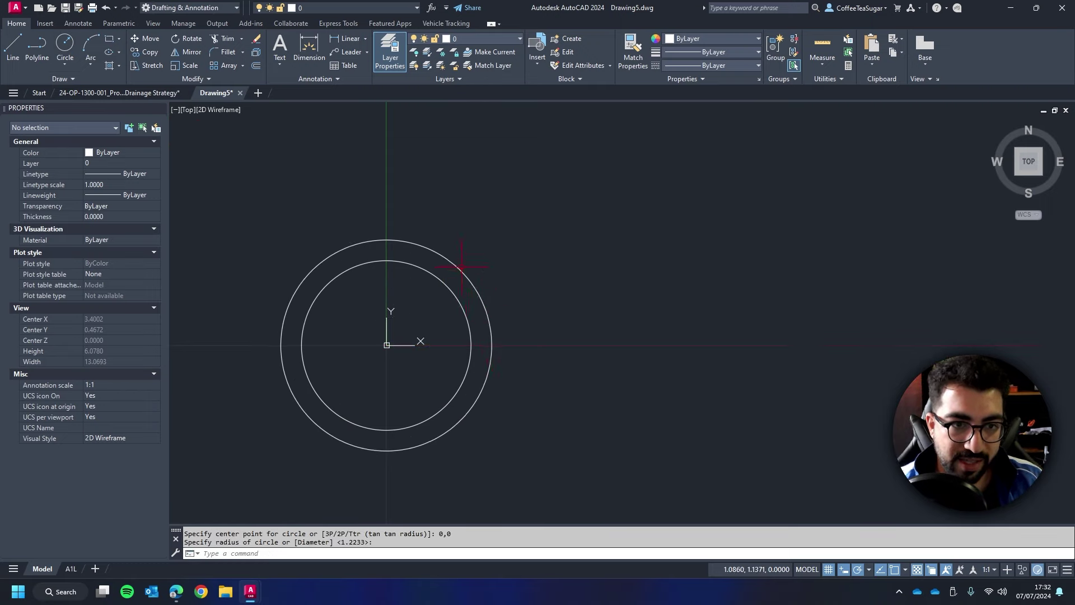
middle_drag(395, 242, 455, 238)
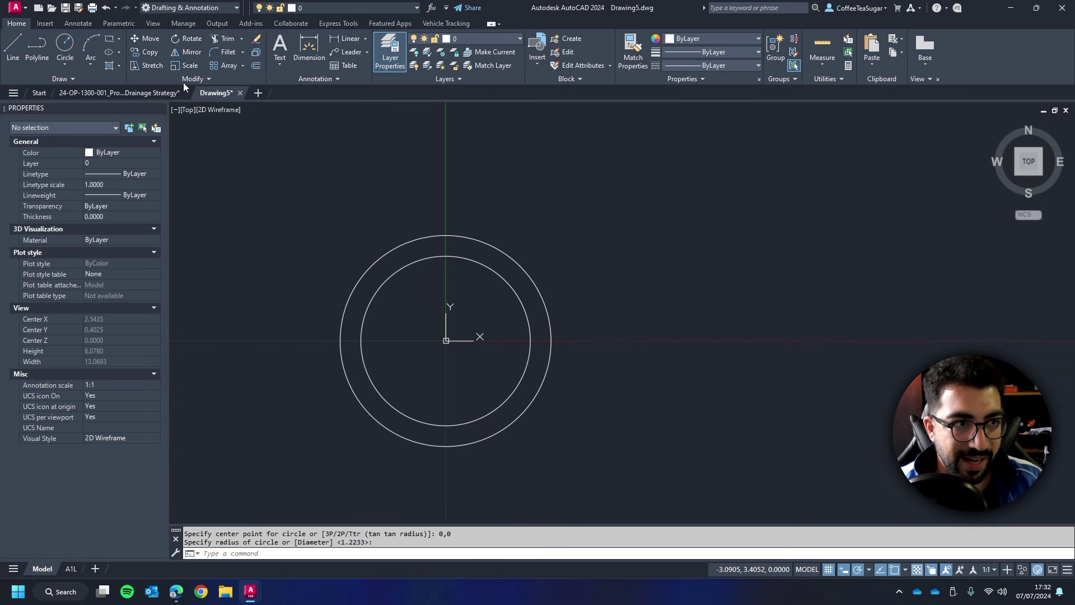
Step: Fill the ring between the two circles with a SOLID hatch
click(109, 66)
scroll(506, 272, up, 2)
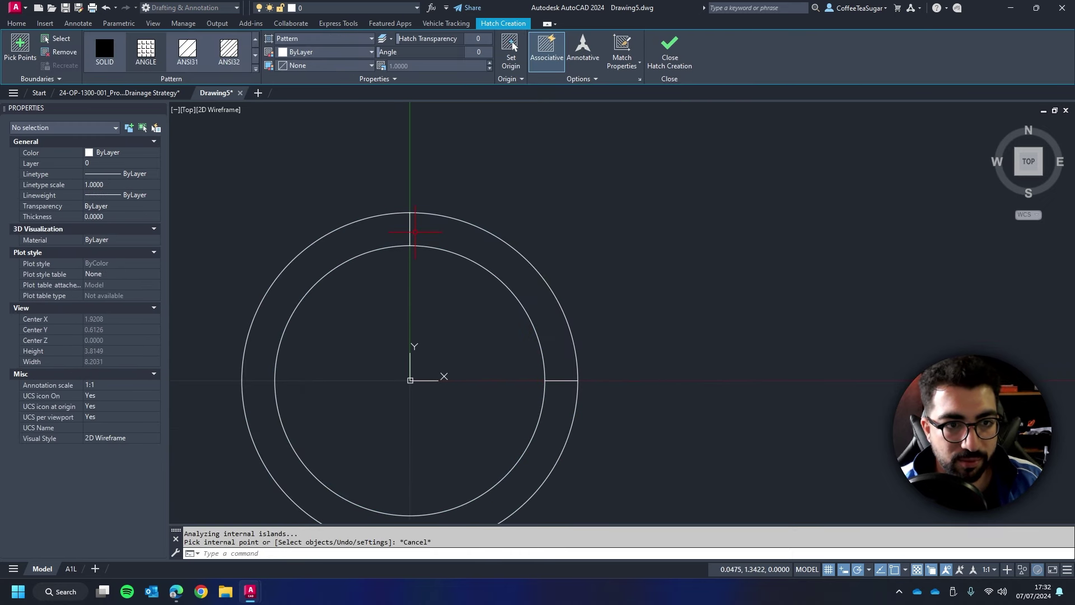
click(415, 231)
click(104, 49)
key(Escape)
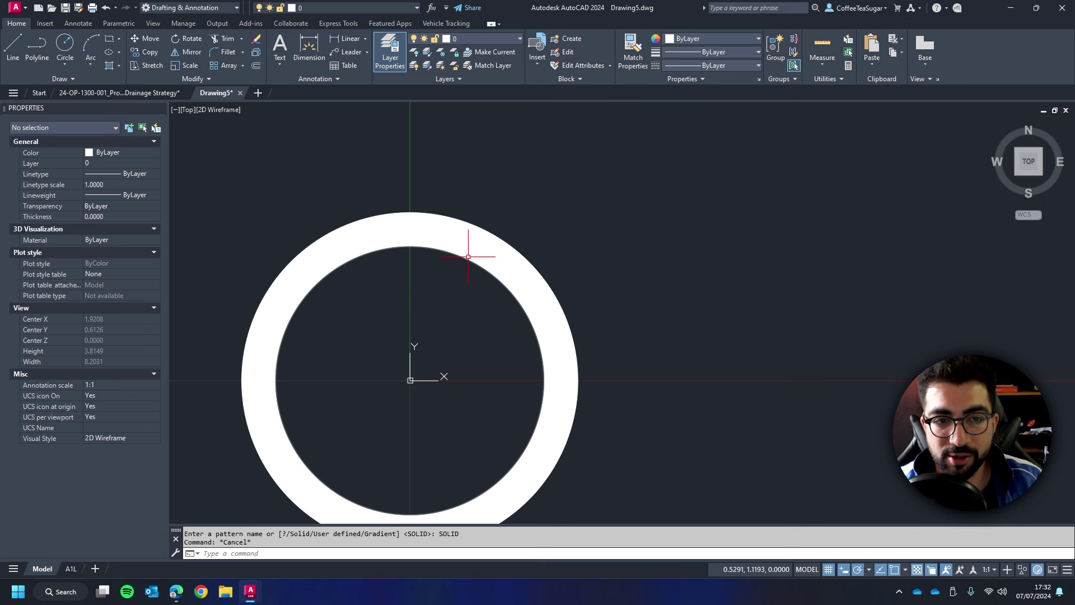
click(478, 253)
click(510, 315)
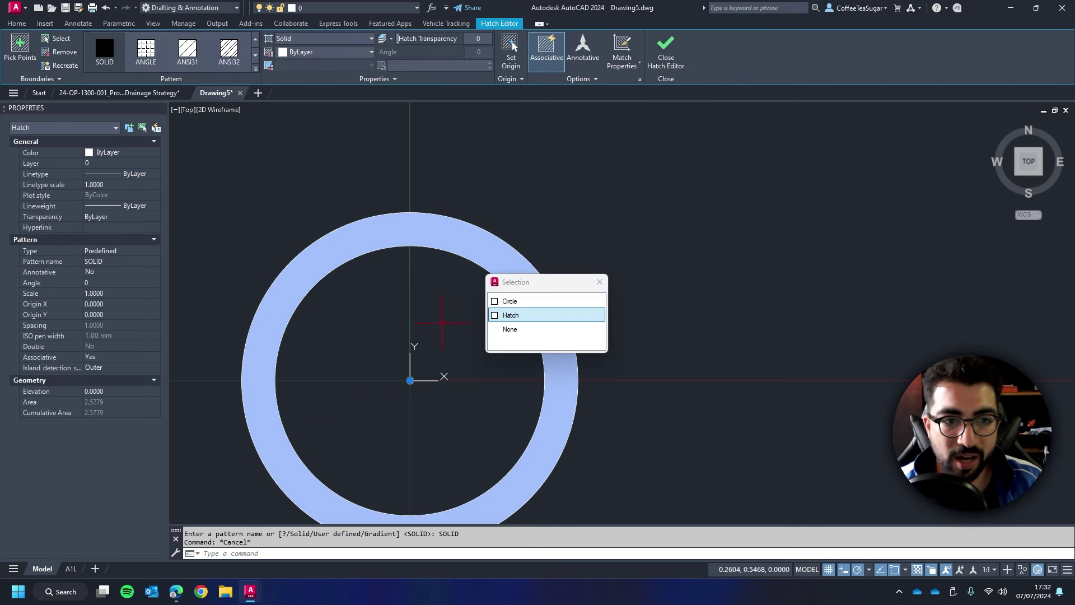
key(Escape)
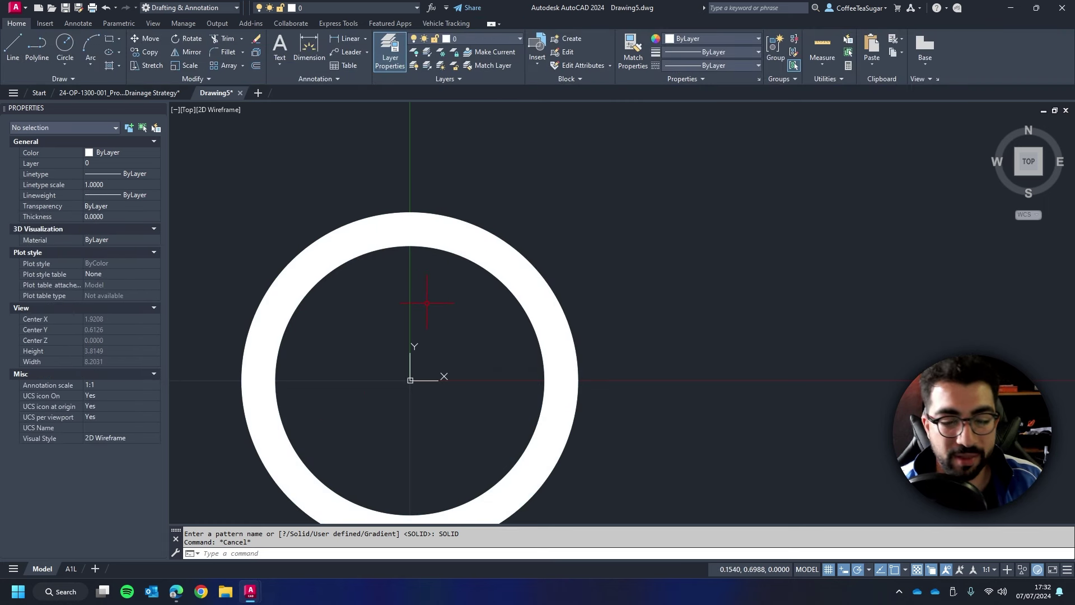
Step: Draw a larger outer circle centred at 0,0 around the hatched ring
scroll(414, 302, down, 2)
text(c)
key(Return)
text(0,0)
key(Return)
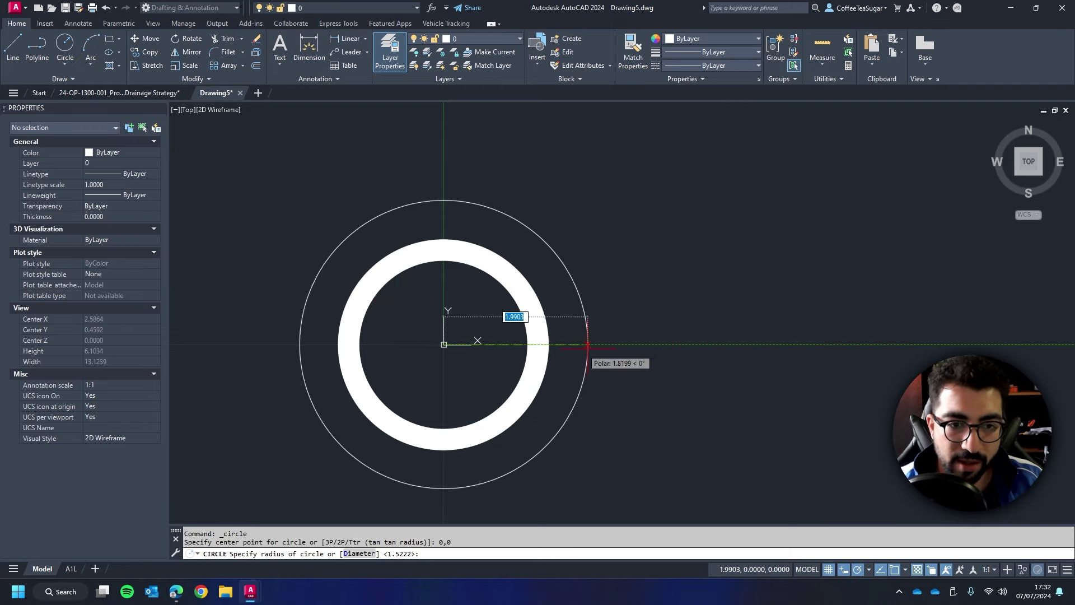
click(593, 342)
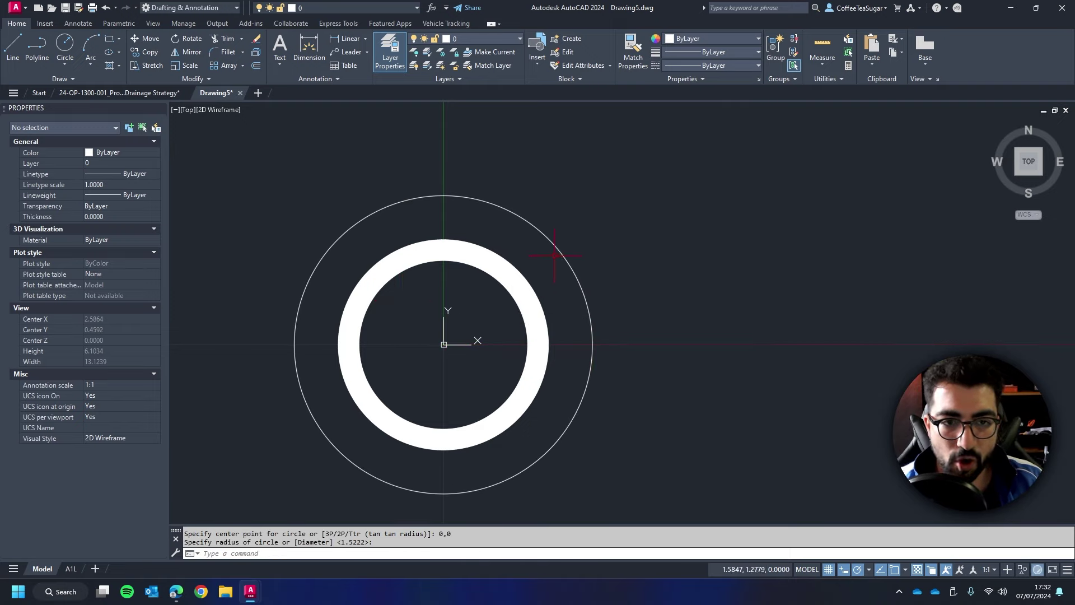
middle_drag(362, 287, 466, 288)
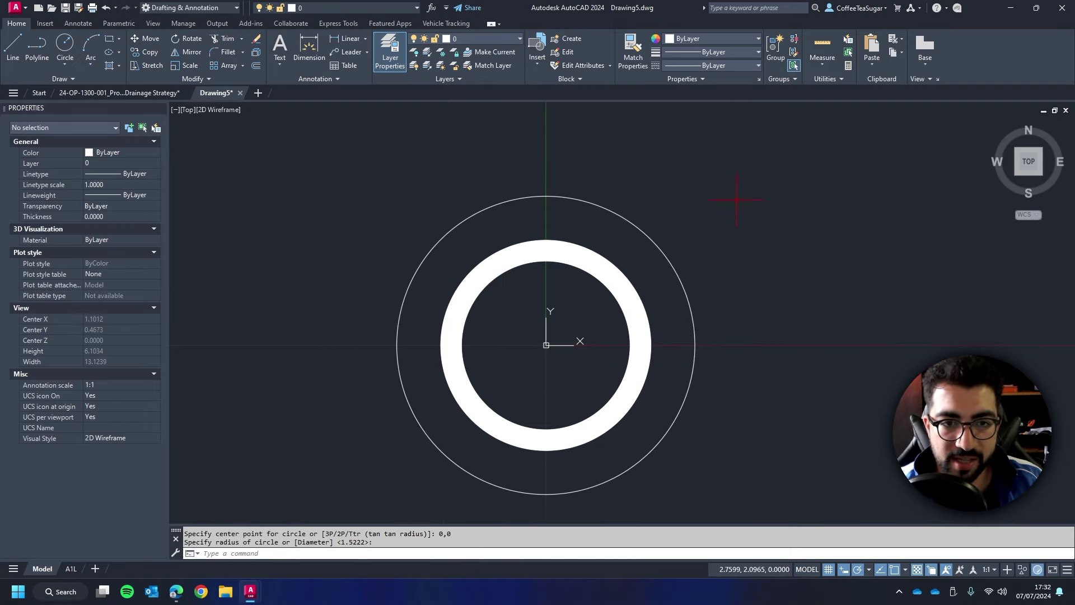
Step: Window-select the four objects and define them as a block named 'Circular Manhole'
click(761, 175)
click(427, 372)
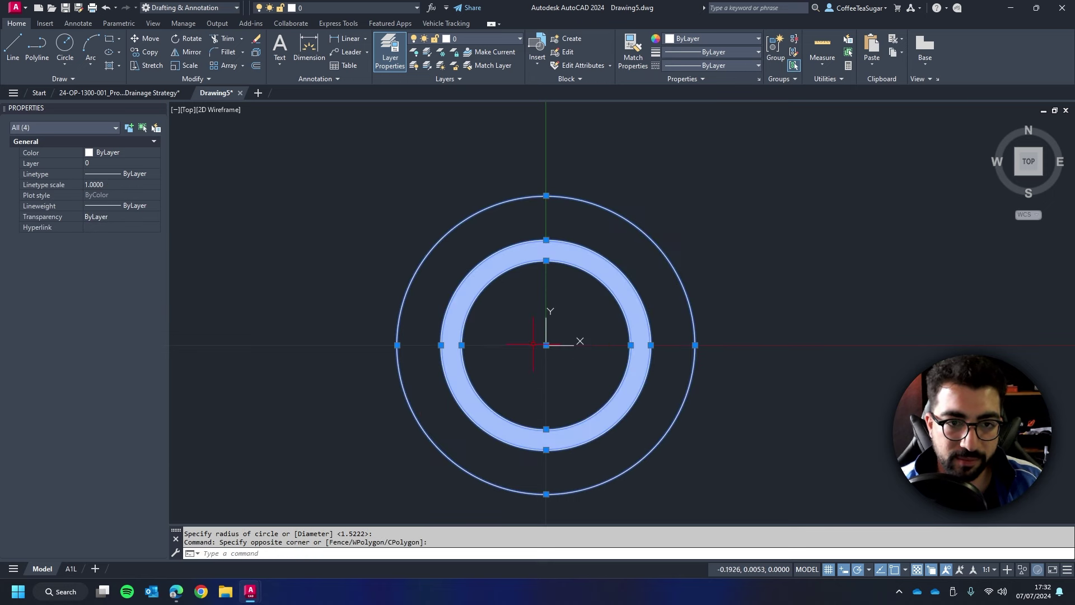
text(block)
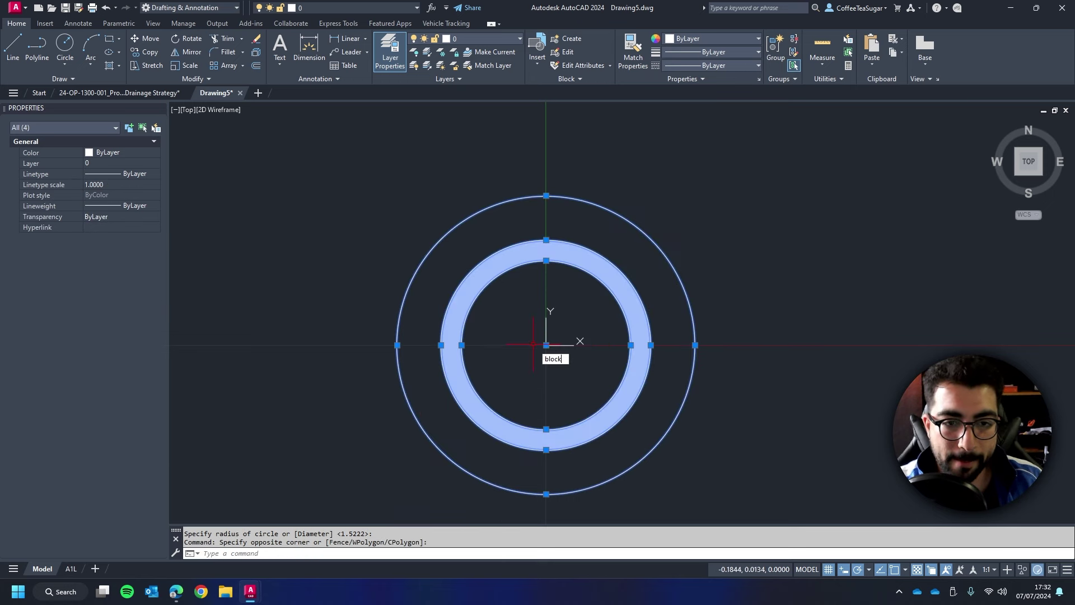
key(Return)
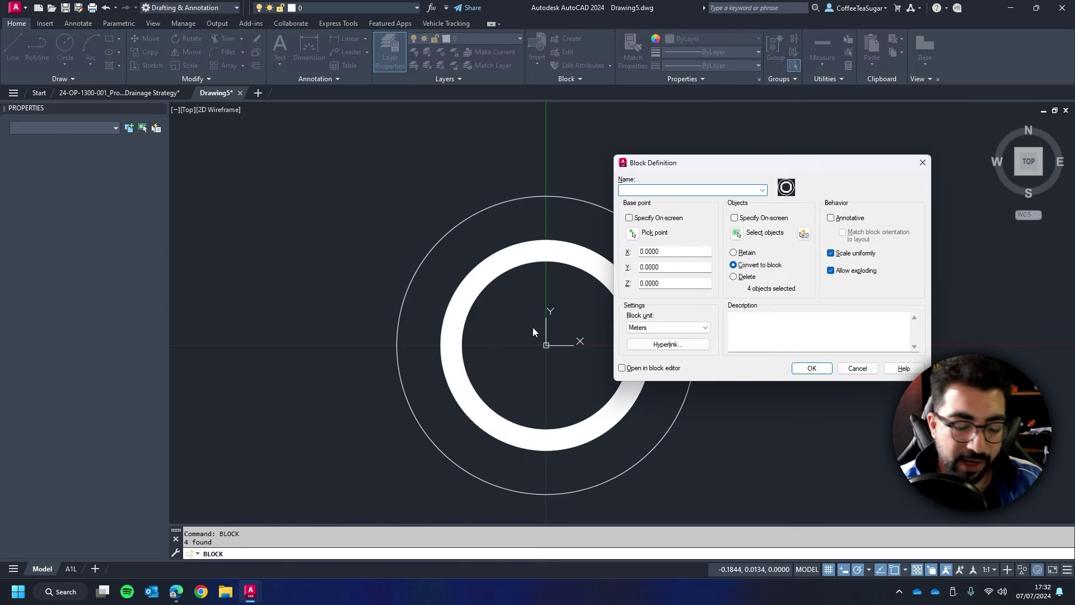
text(Circular)
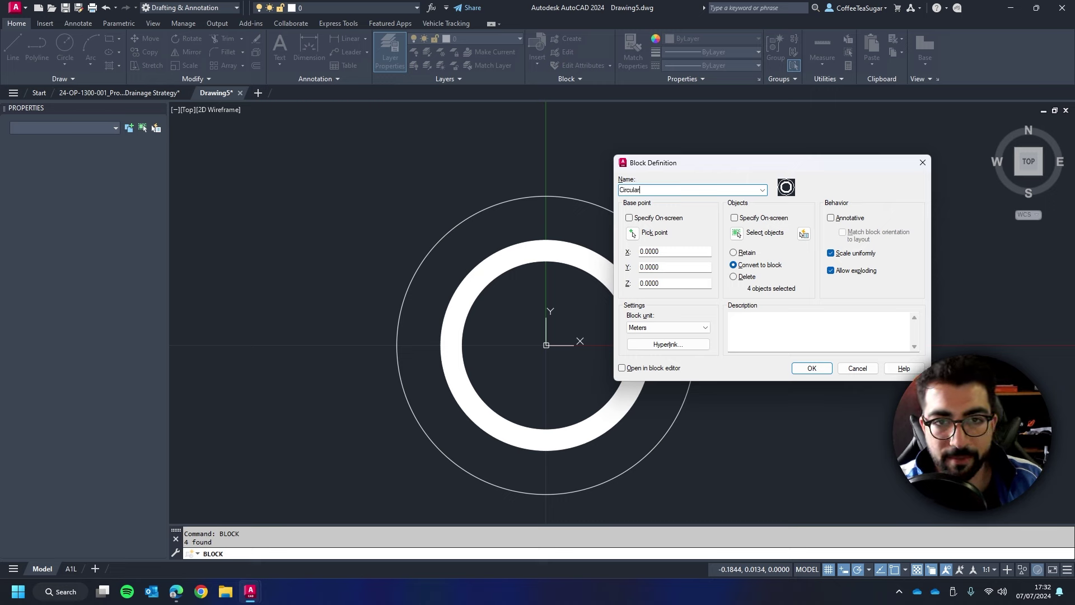
text( Manhole)
key(Return)
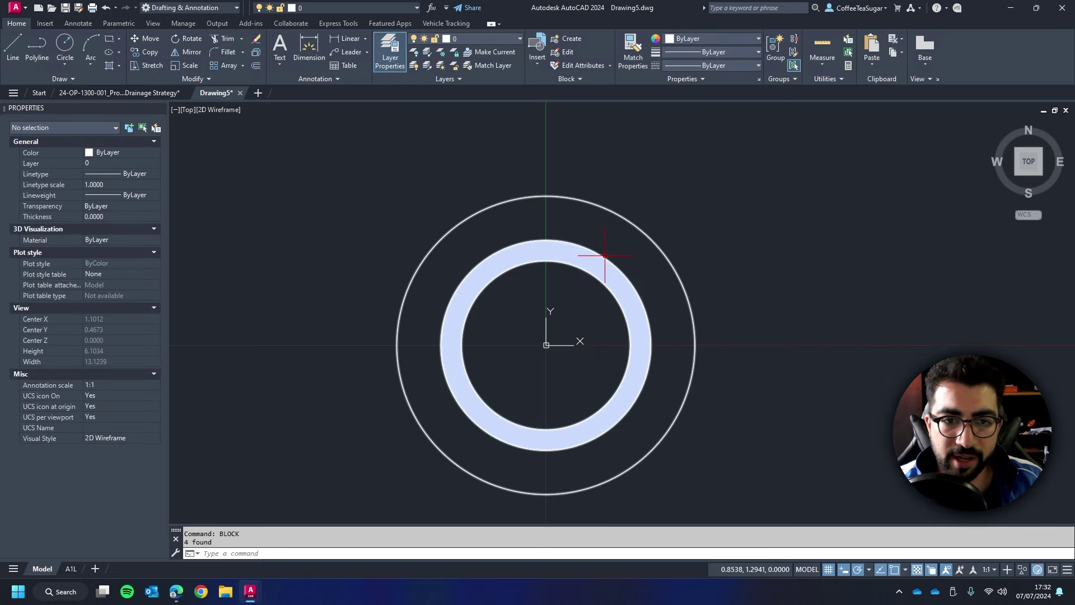
Step: Open the Circular Manhole block in the Block Editor
click(599, 247)
right_click(585, 217)
click(627, 266)
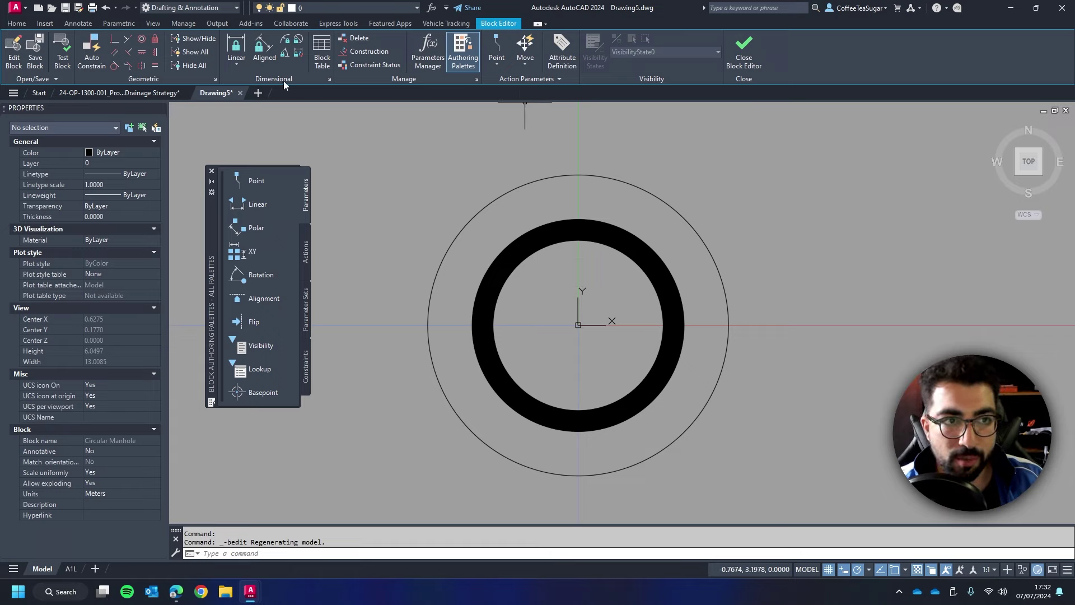
Step: Add a diameter parameter on the inner circle and name it 'Diameter'
click(299, 43)
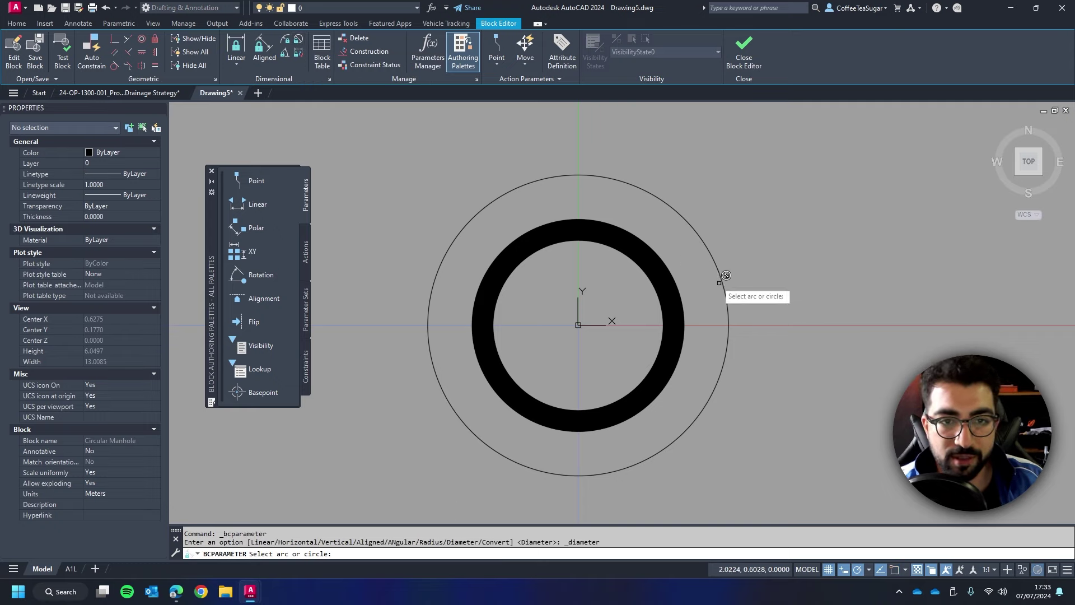
click(636, 253)
click(682, 297)
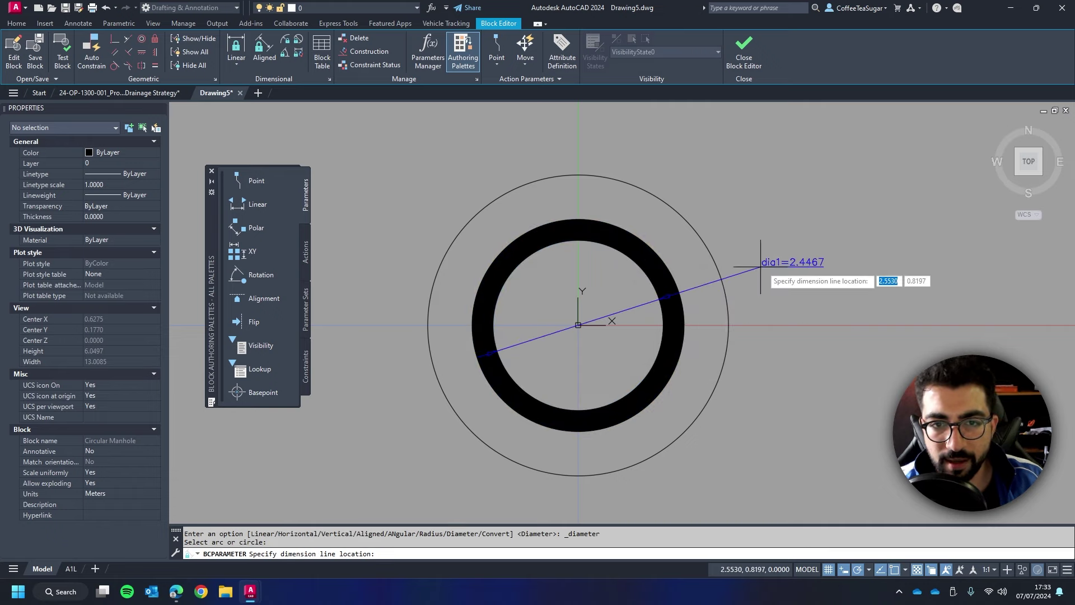
click(782, 264)
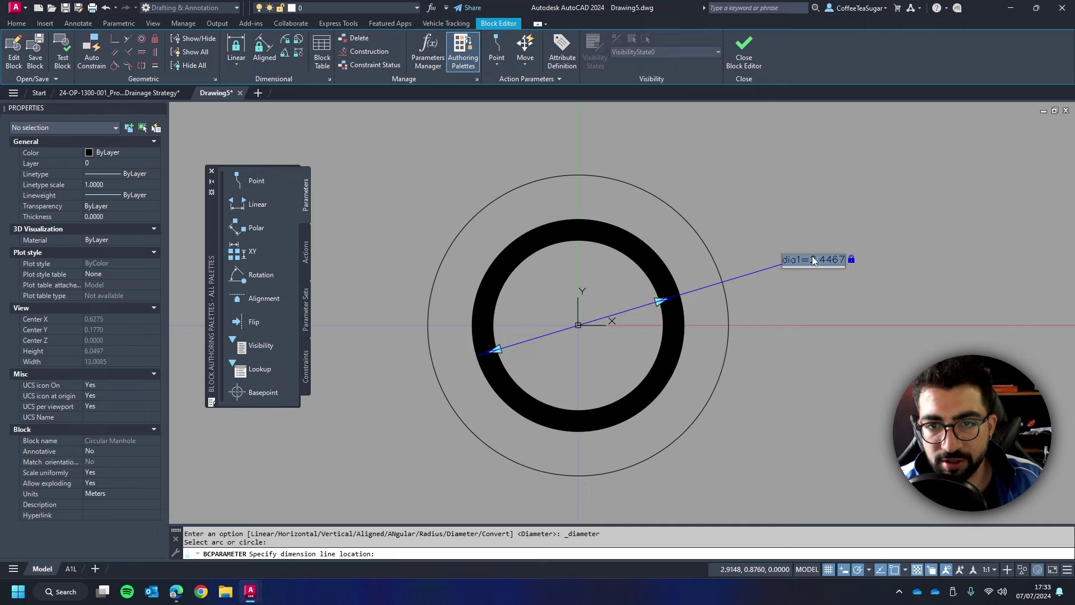
click(800, 260)
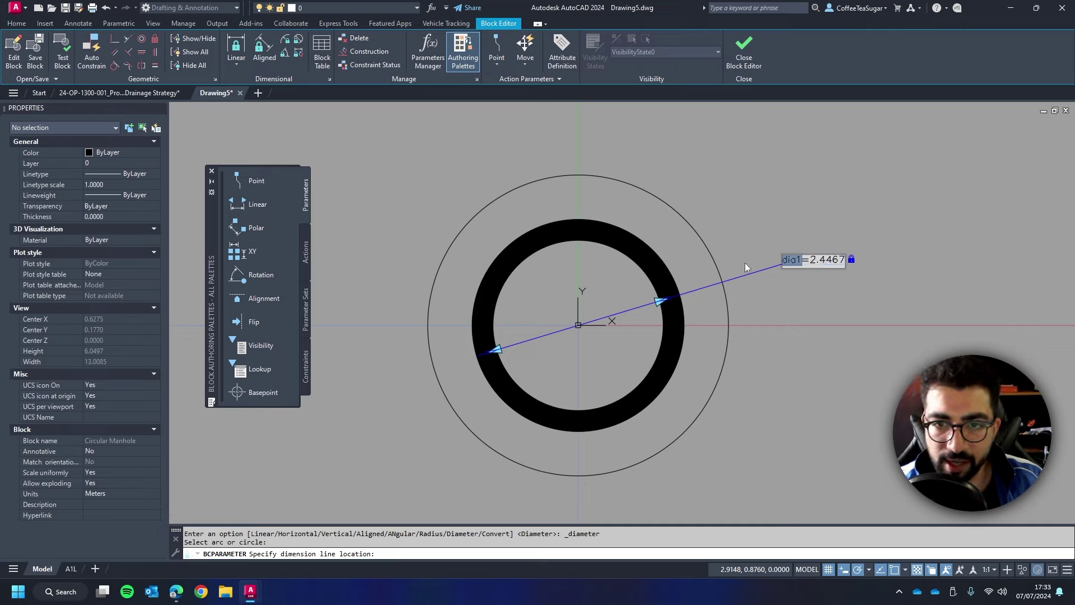
text(Dia)
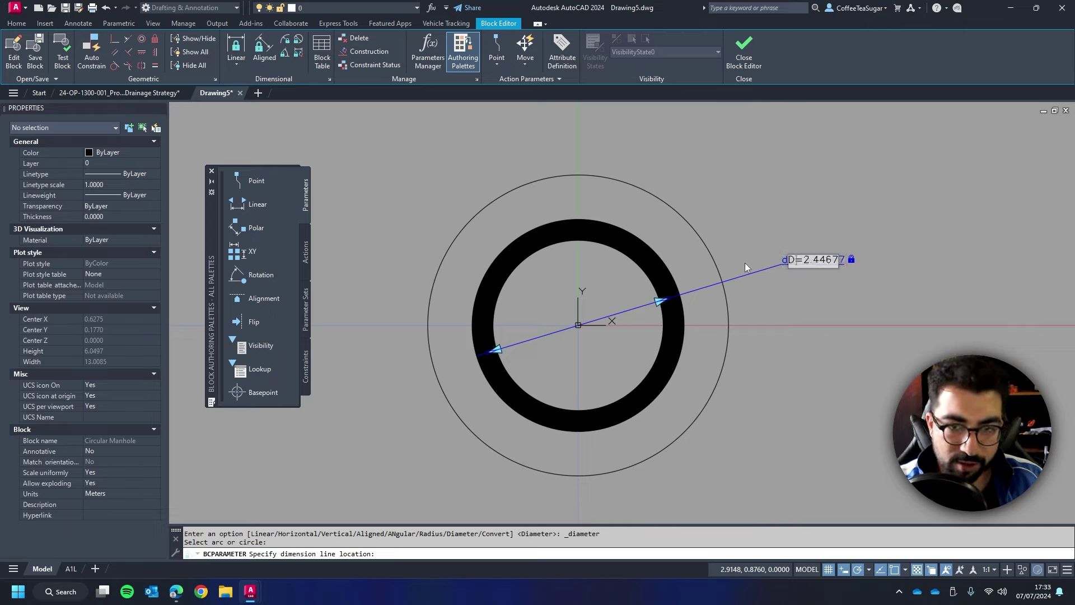
text(meter)
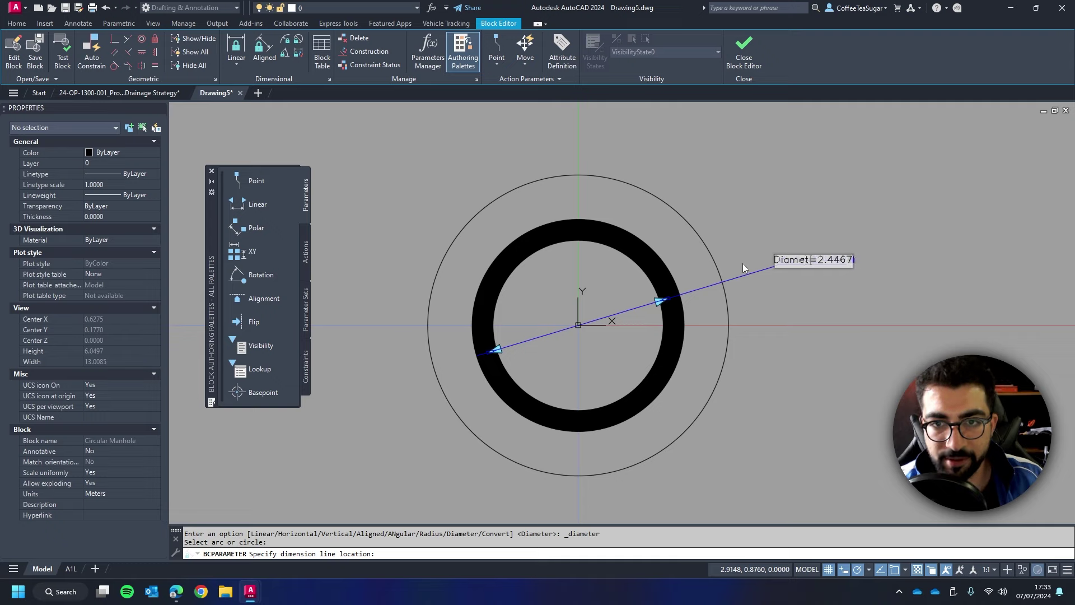
click(797, 193)
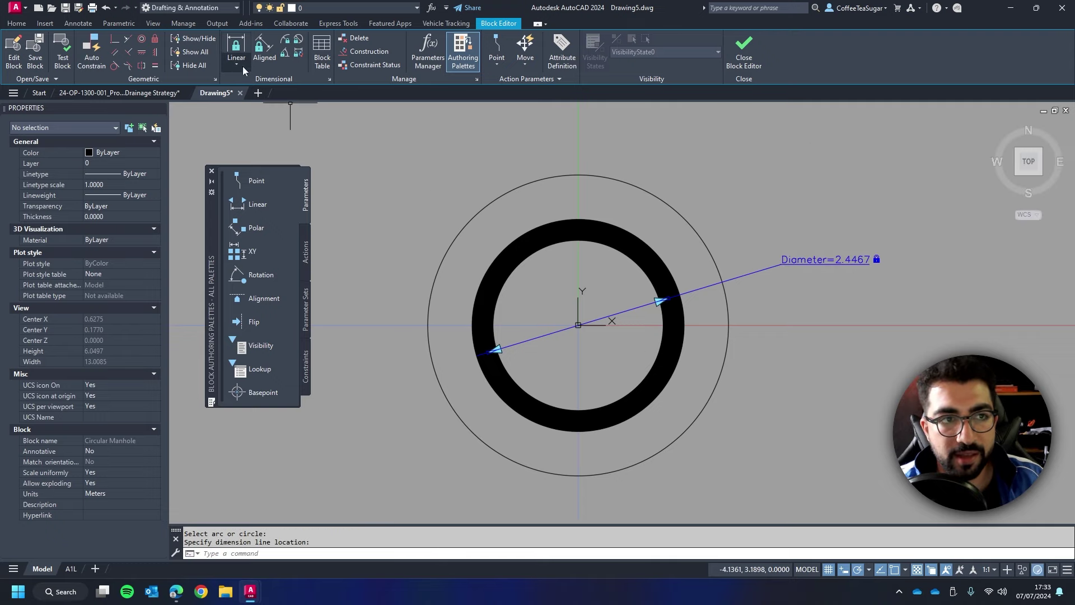
Step: Add a diameter parameter on the ring's wall circle and name it 'Wall_Diameter'
click(297, 42)
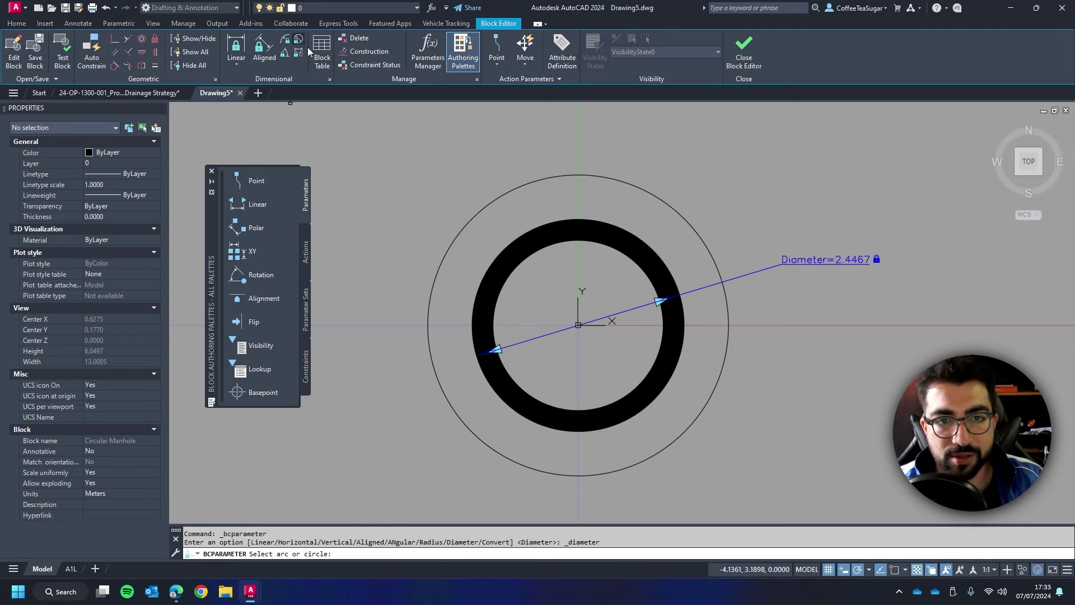
click(650, 236)
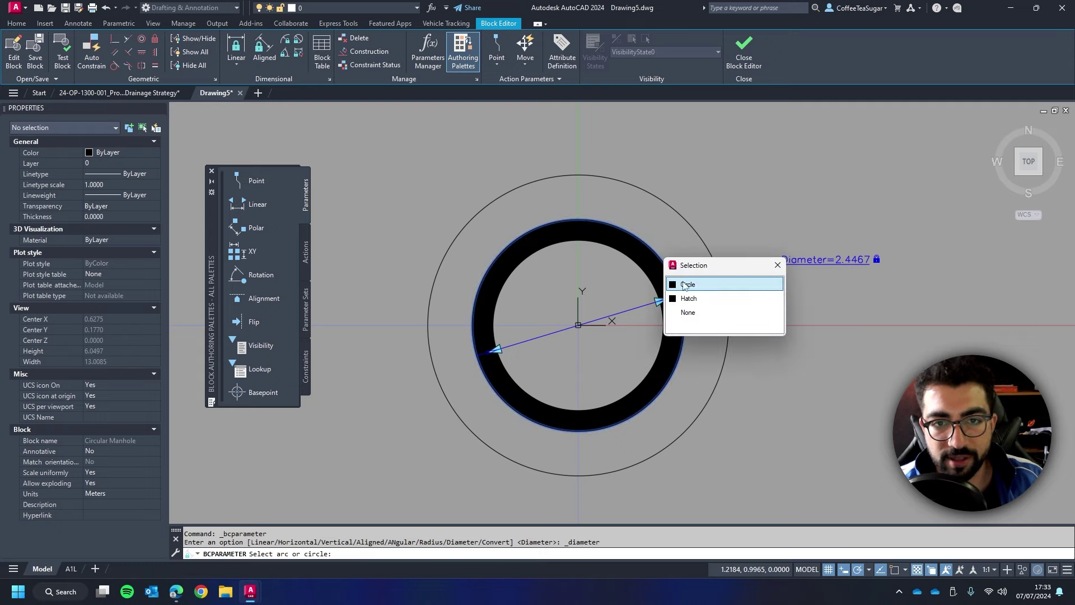
click(703, 283)
click(654, 250)
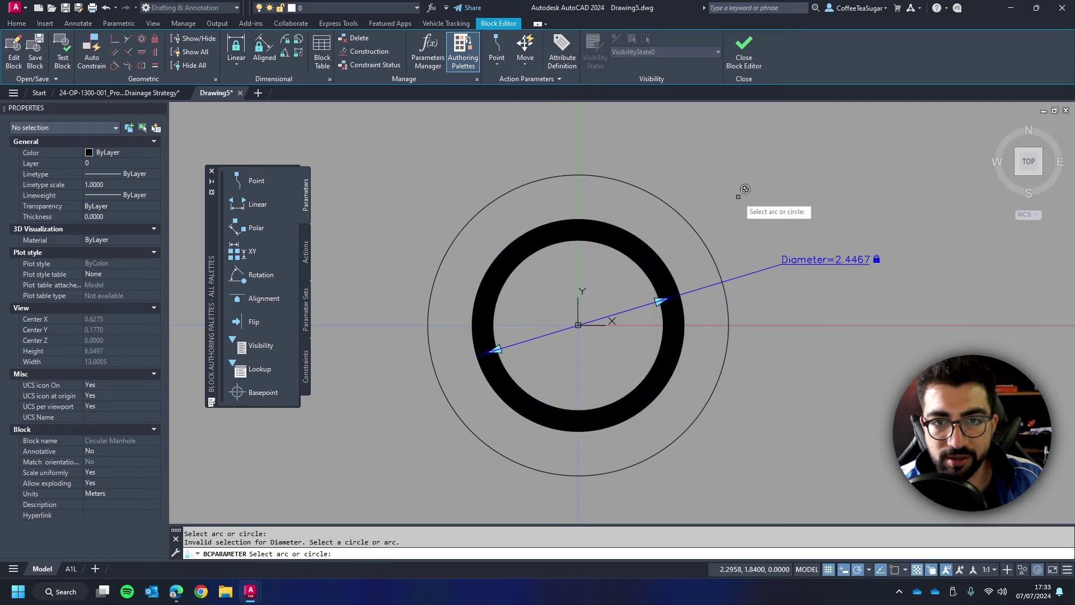
click(656, 246)
click(697, 290)
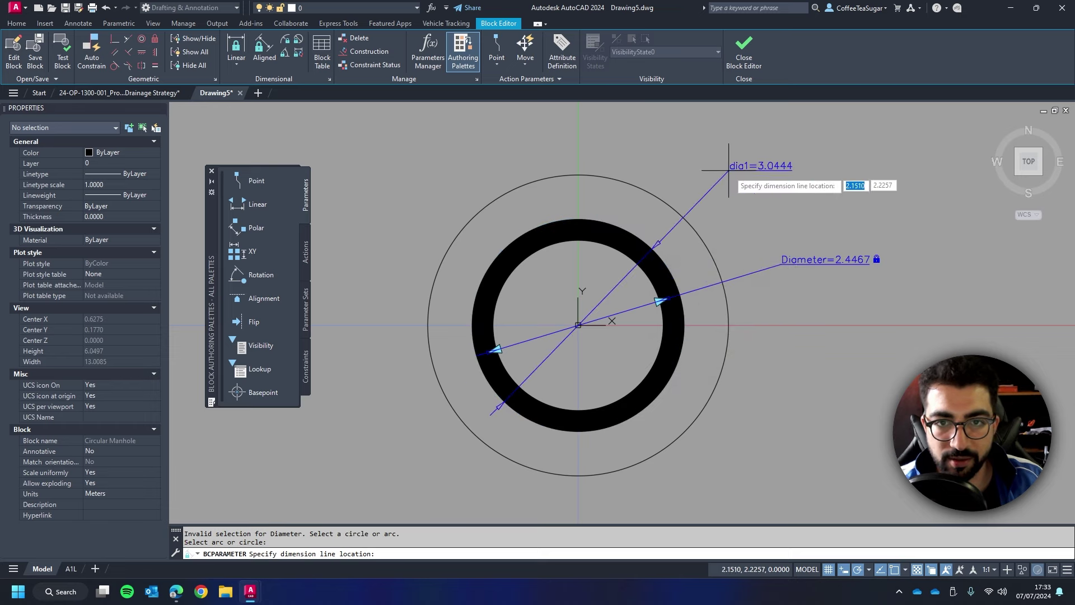
double_click(788, 191)
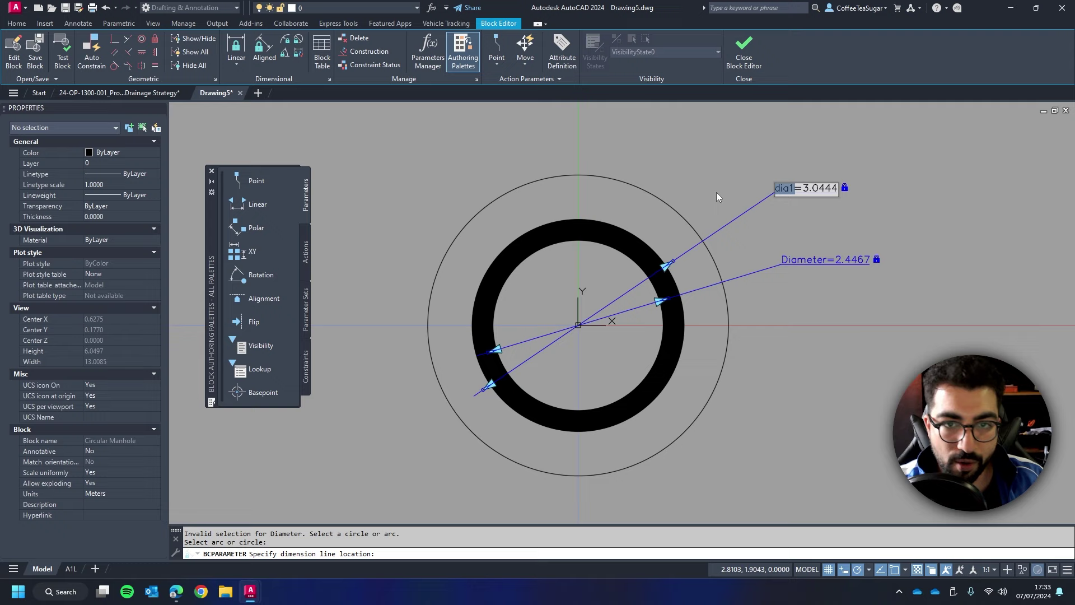
text(Wall_D)
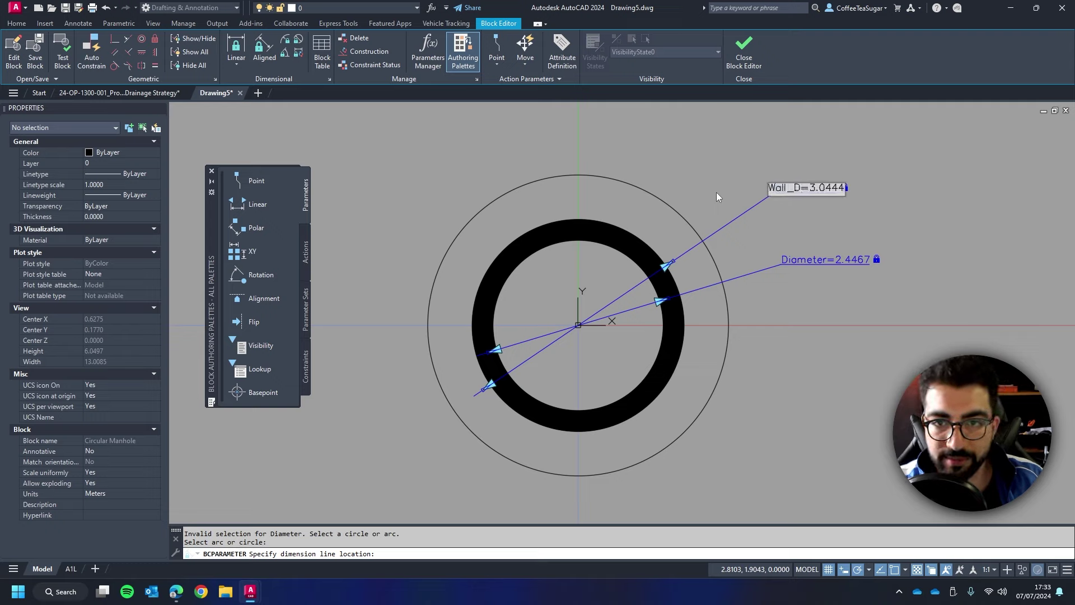
text(iameter)
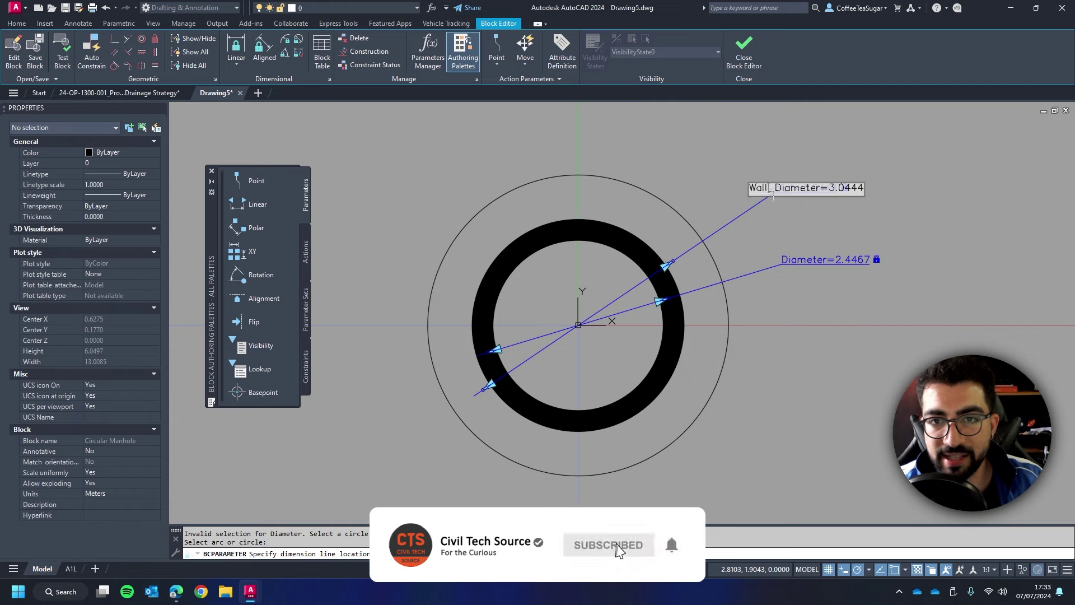
key(Return)
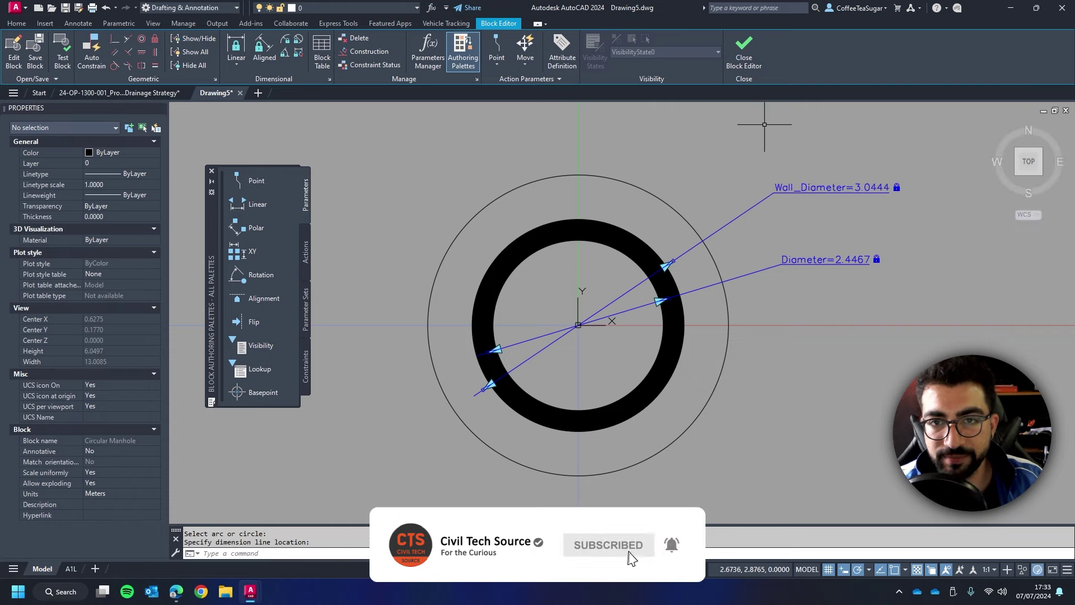
Step: Add a diameter parameter on the outer circle and name it 'Outer_Diameter'
click(298, 52)
click(638, 190)
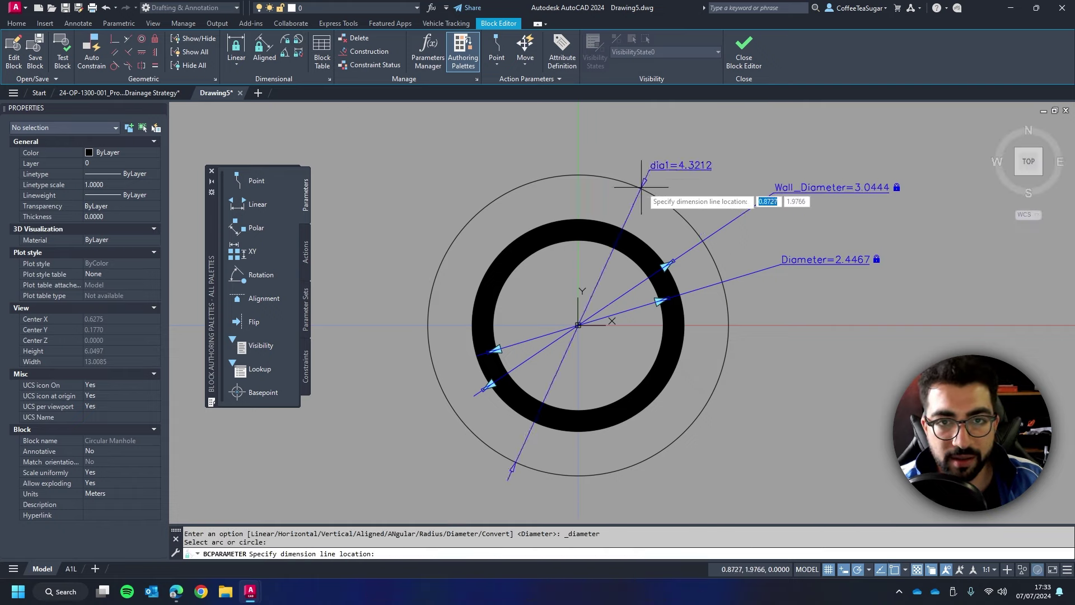
drag(792, 142, 759, 138)
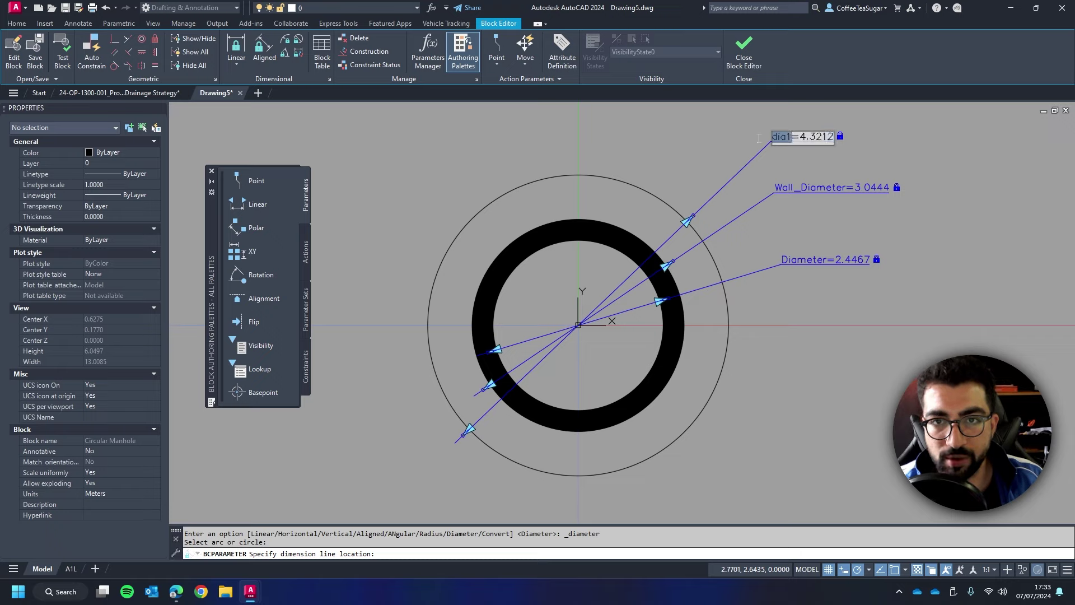
text(Outer)_)
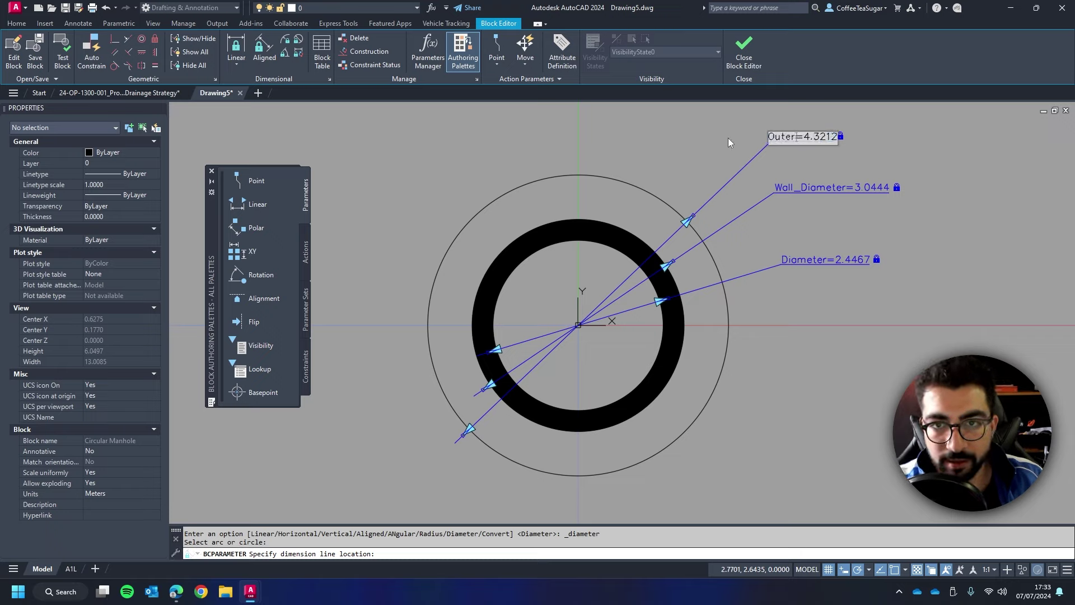
key(BackSpace)
key(BackSpace)
text(_Diam)
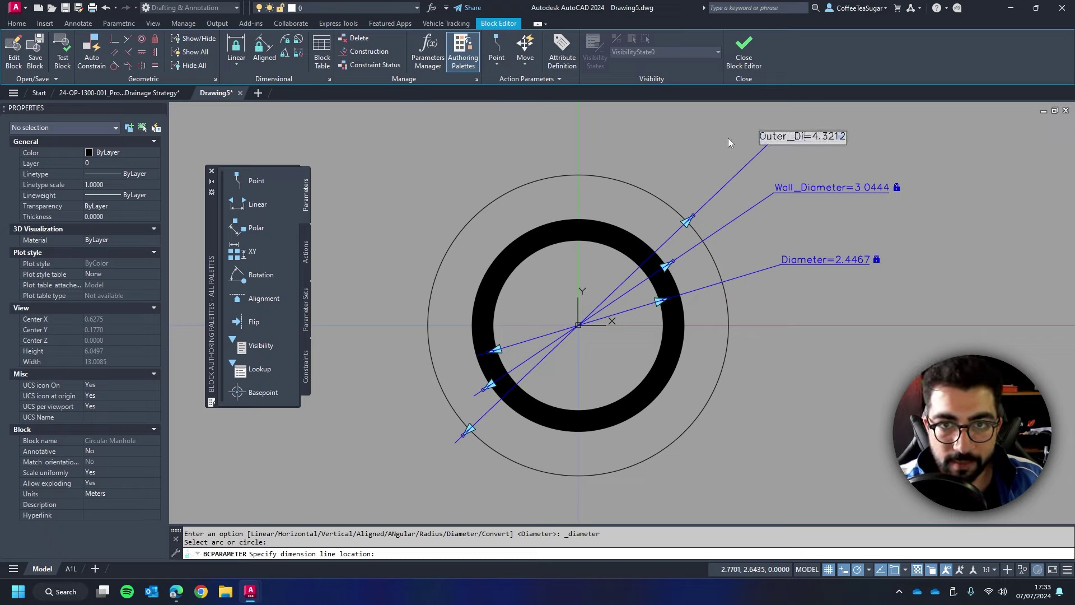
text(eter)
key(Return)
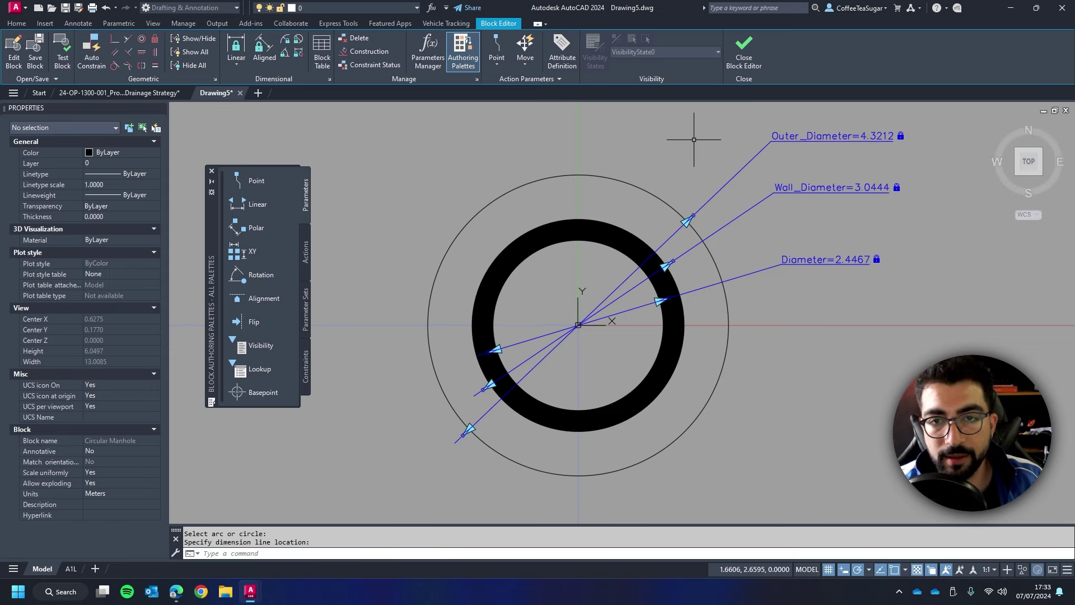
Step: Save and exit the Block Editor, then drag Wall_Diameter to 3.0565, Outer_Diameter following to 3.6757
click(757, 53)
click(541, 283)
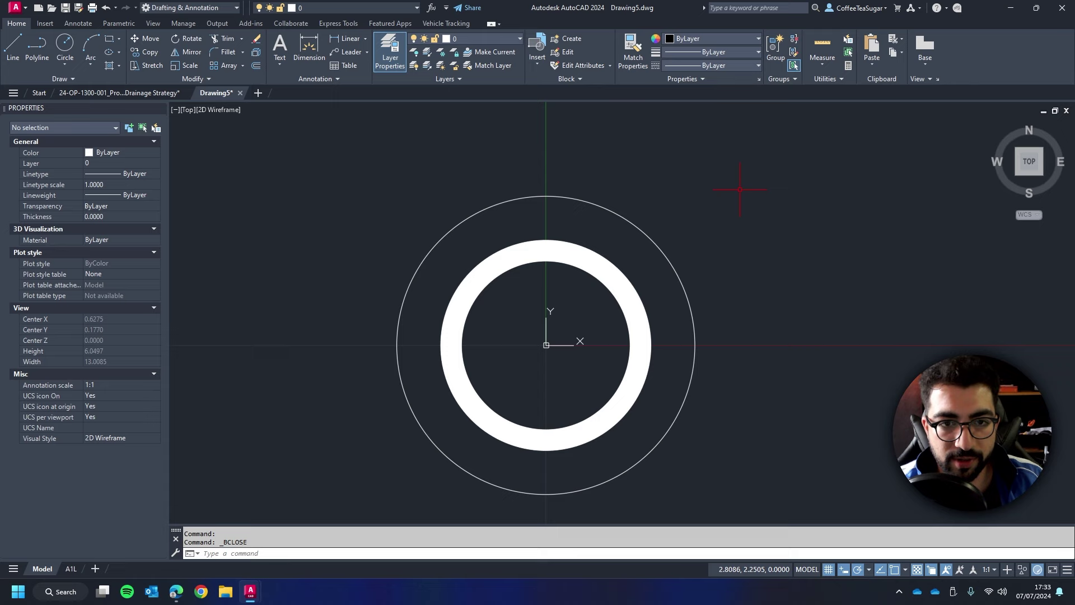
click(739, 191)
click(563, 308)
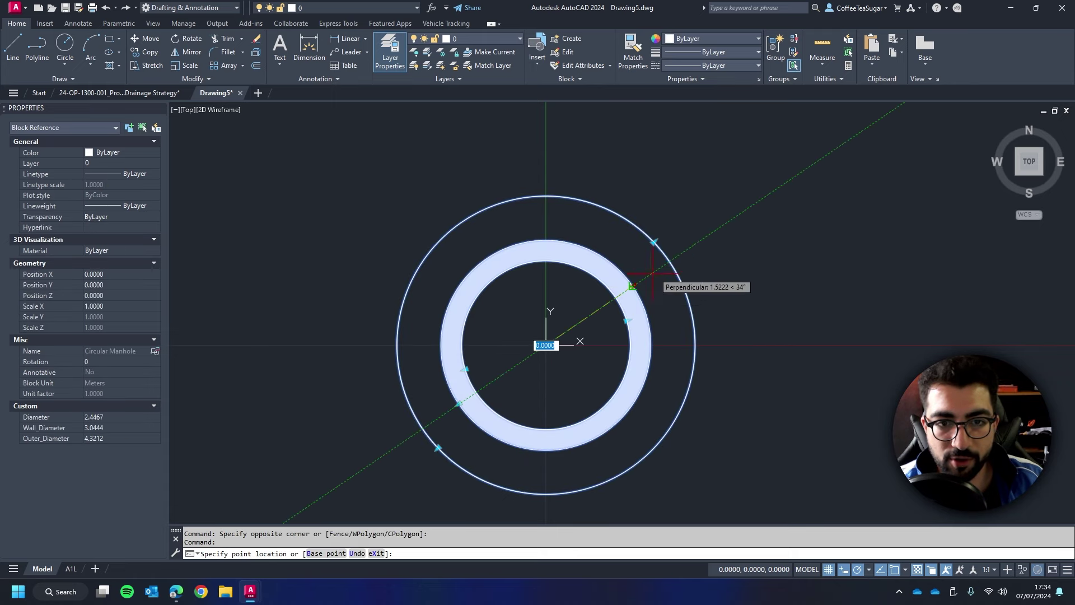
scroll(652, 274, up, 2)
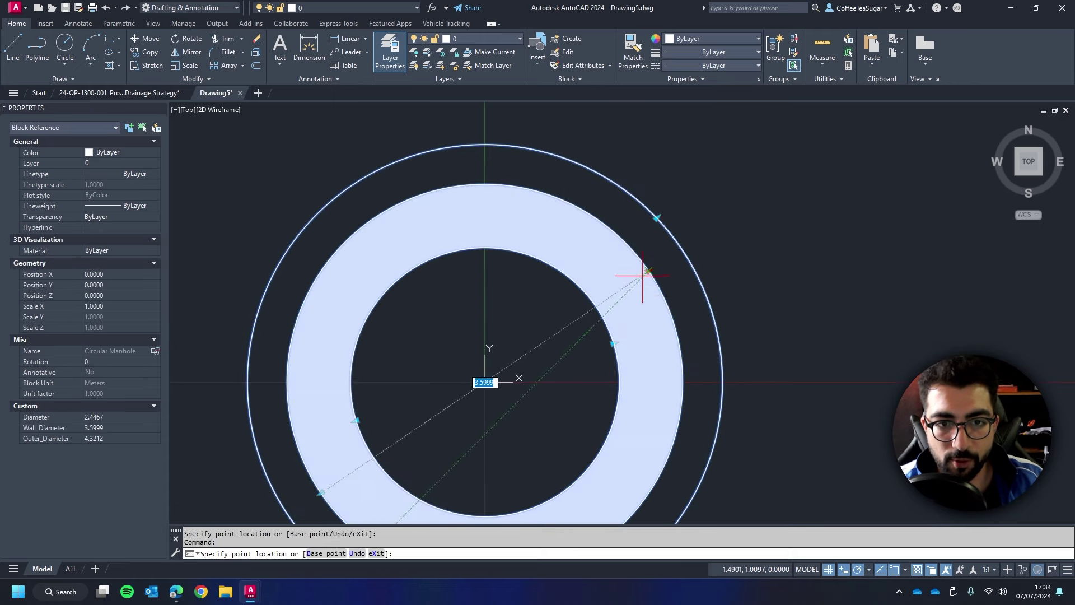
click(629, 270)
scroll(636, 228, down, 3)
middle_drag(601, 256, 616, 221)
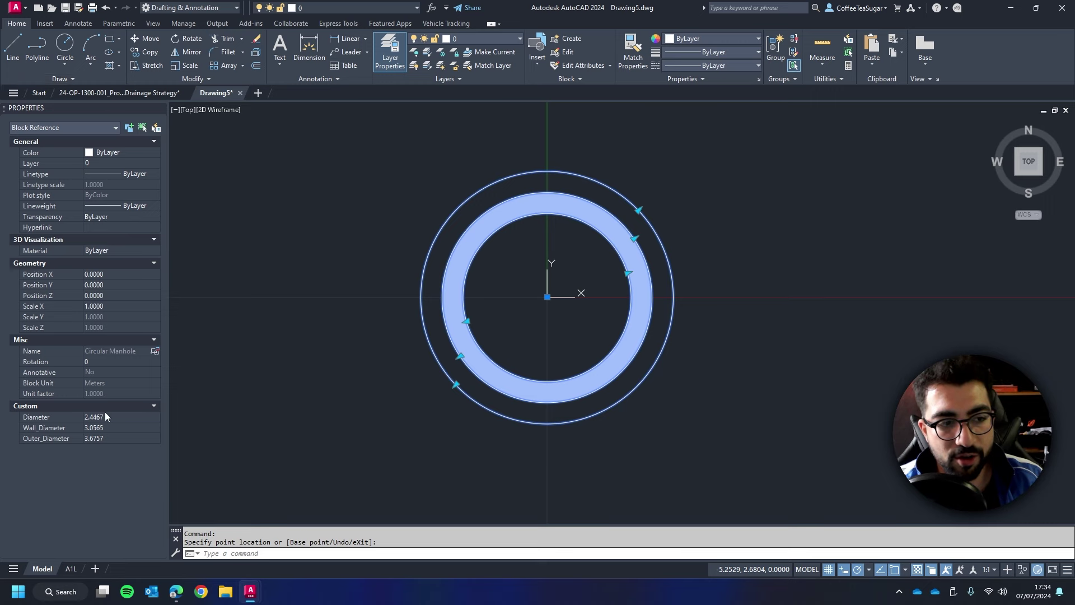
right_click(548, 201)
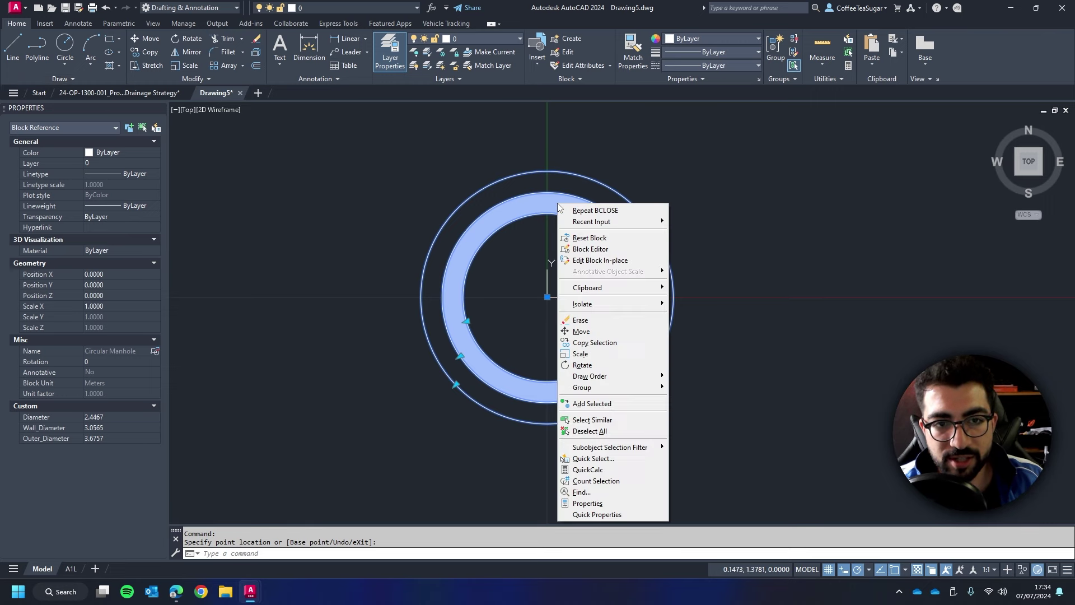
Step: Reopen the block editor and show Parameters Manager with Diameter, Outer_Diameter and Wall_Diameter
click(610, 252)
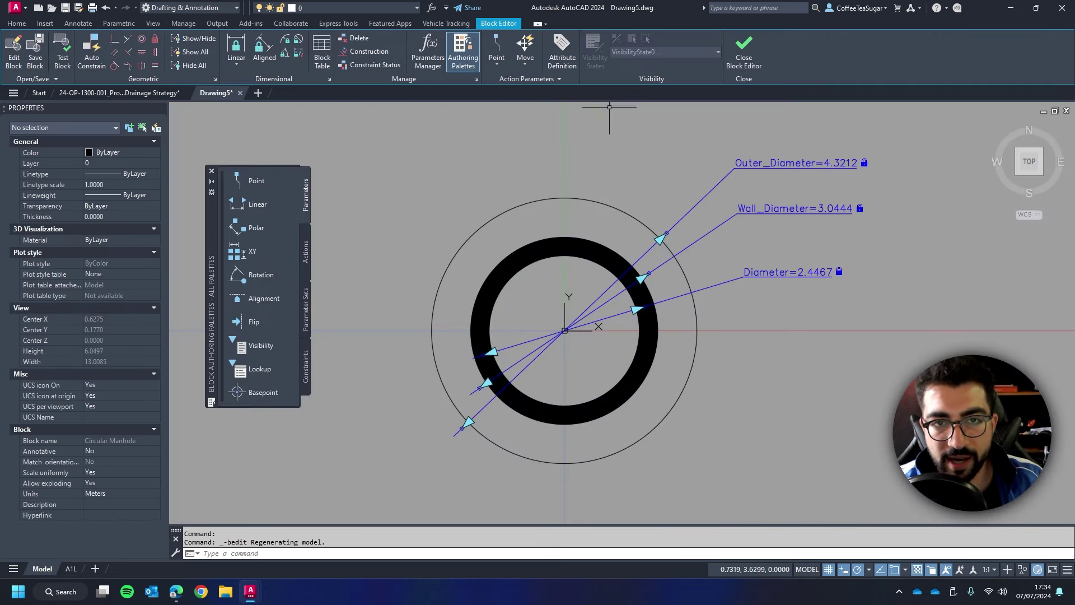
scroll(634, 259, up, 3)
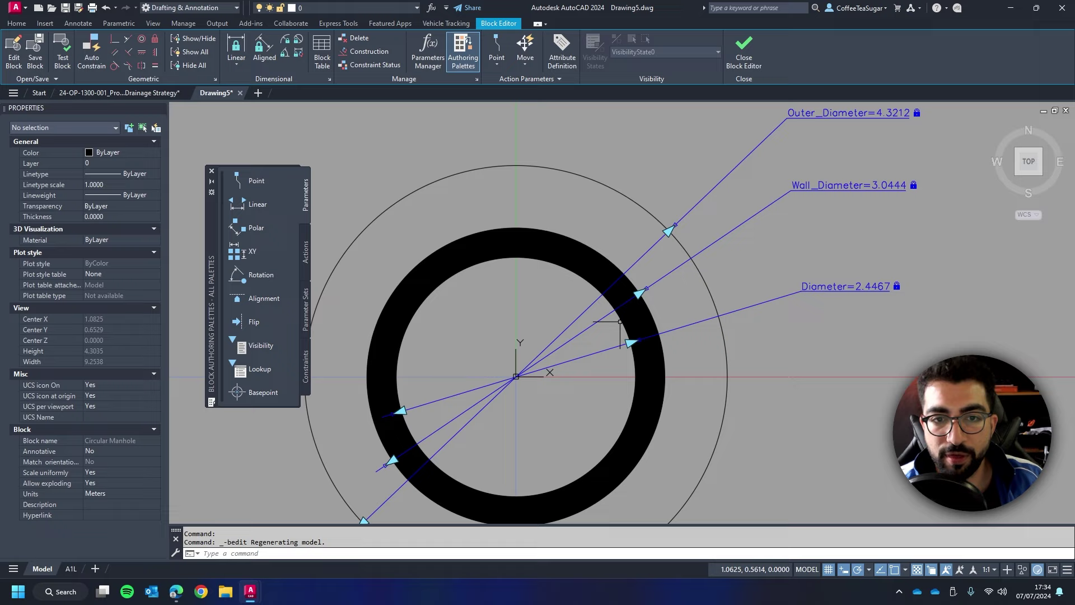
scroll(686, 280, down, 3)
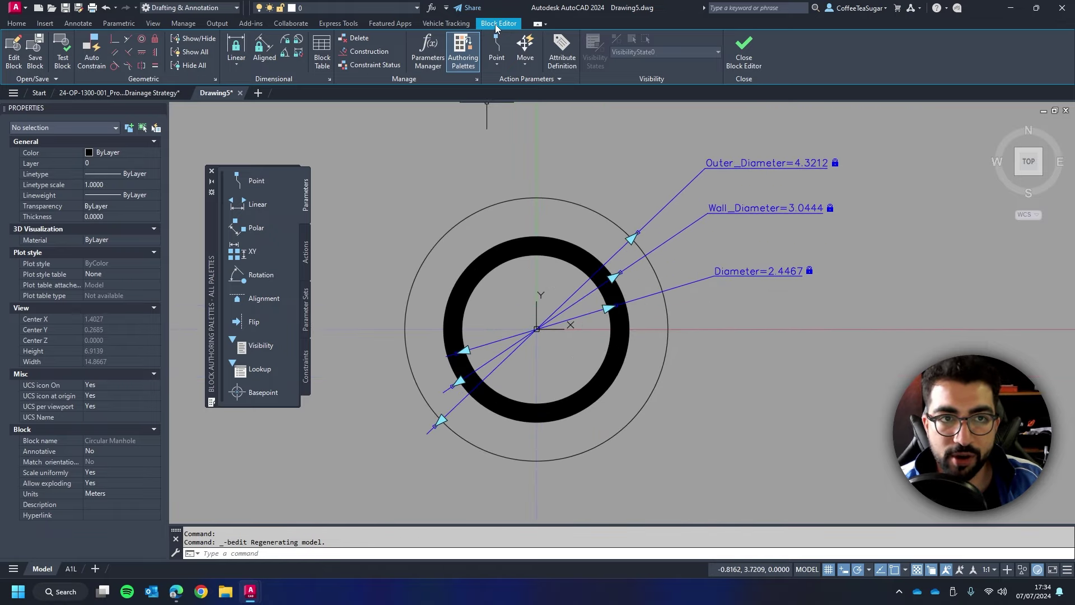
click(427, 44)
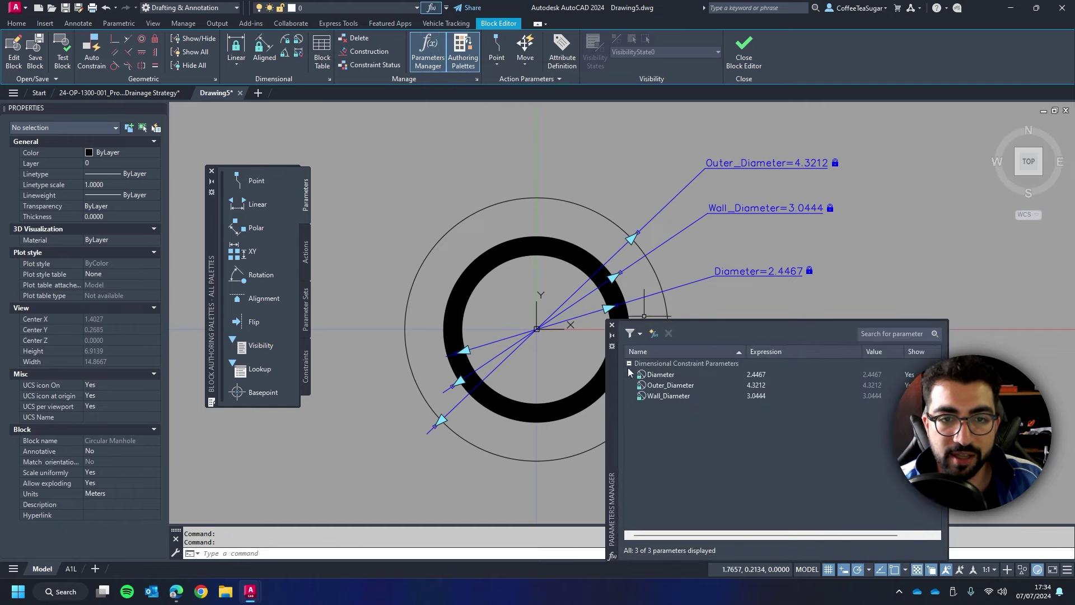
drag(627, 367, 689, 359)
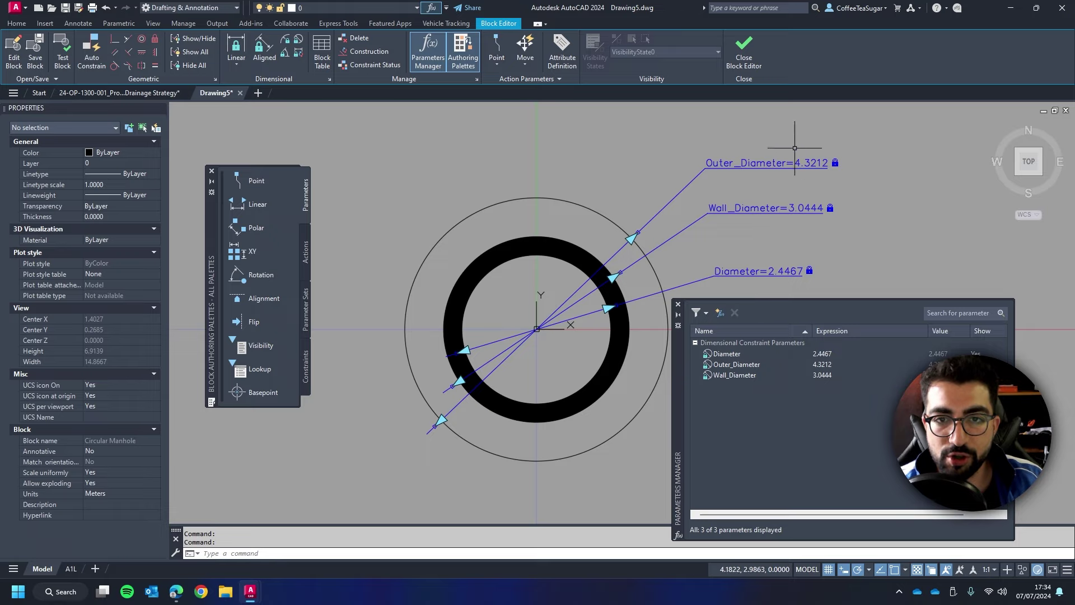
scroll(725, 296, down, 1)
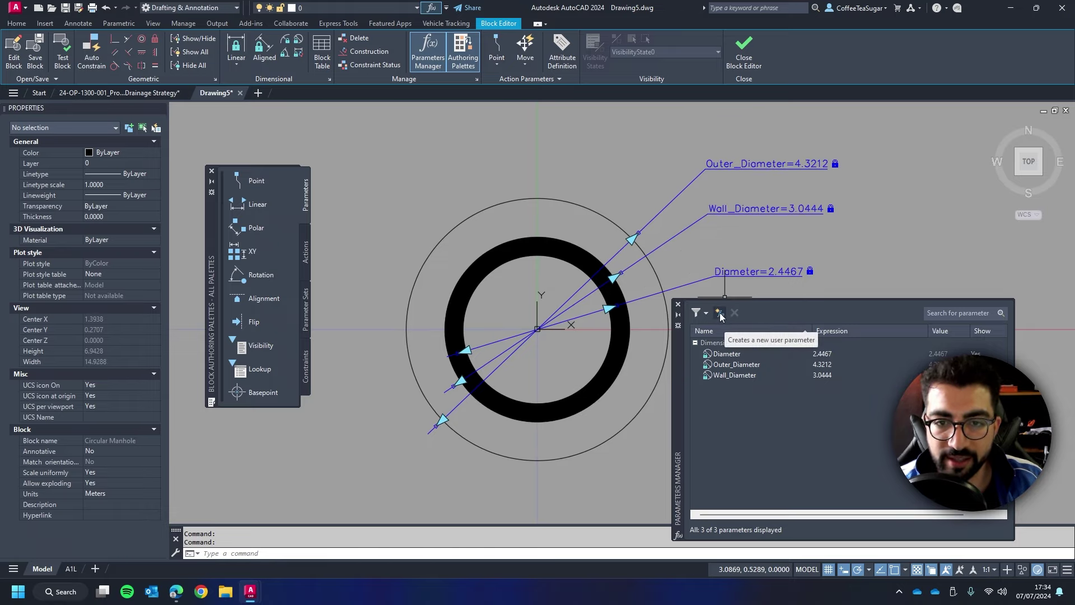
Step: Add a user parameter Wall_Thickness with value 0.1
click(720, 314)
text(Wall_Thickness)
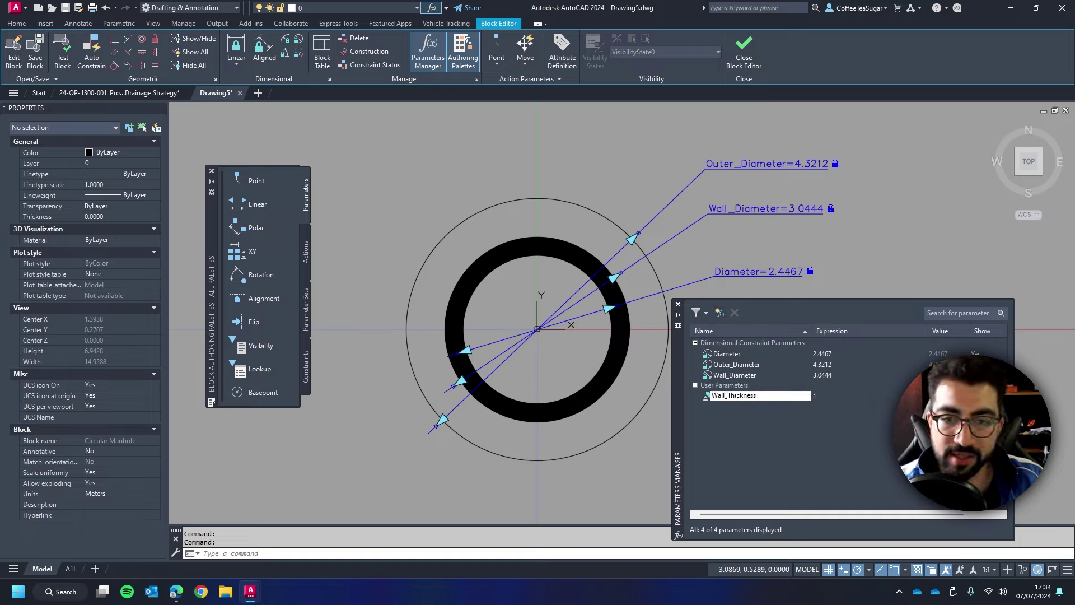
key(Return)
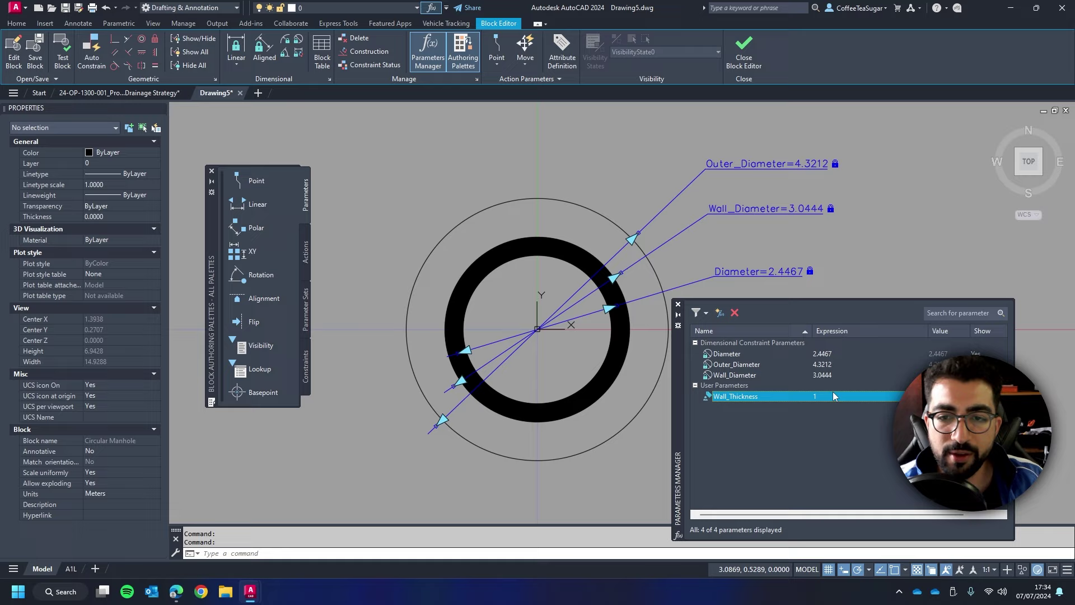
double_click(827, 396)
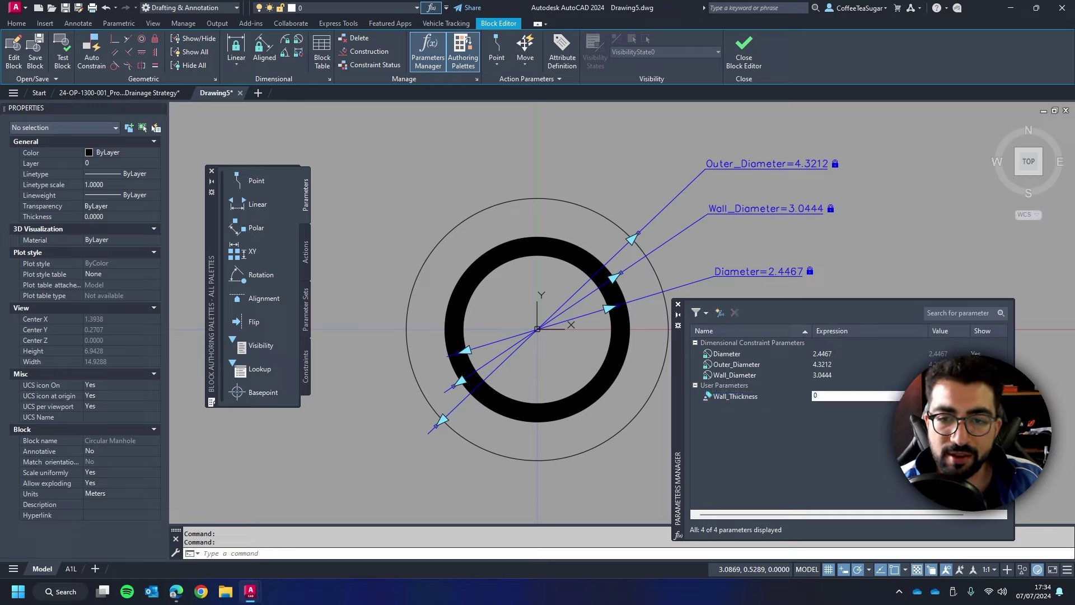
text(0.1)
key(Return)
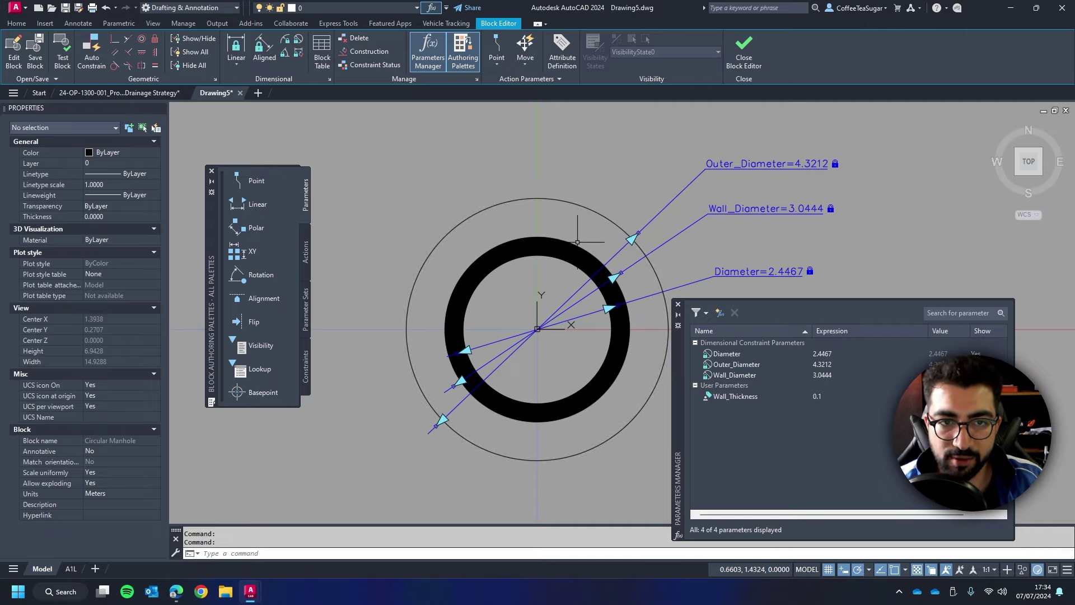
Step: Add a user parameter Concrete_Thickness with value 0.1
click(719, 313)
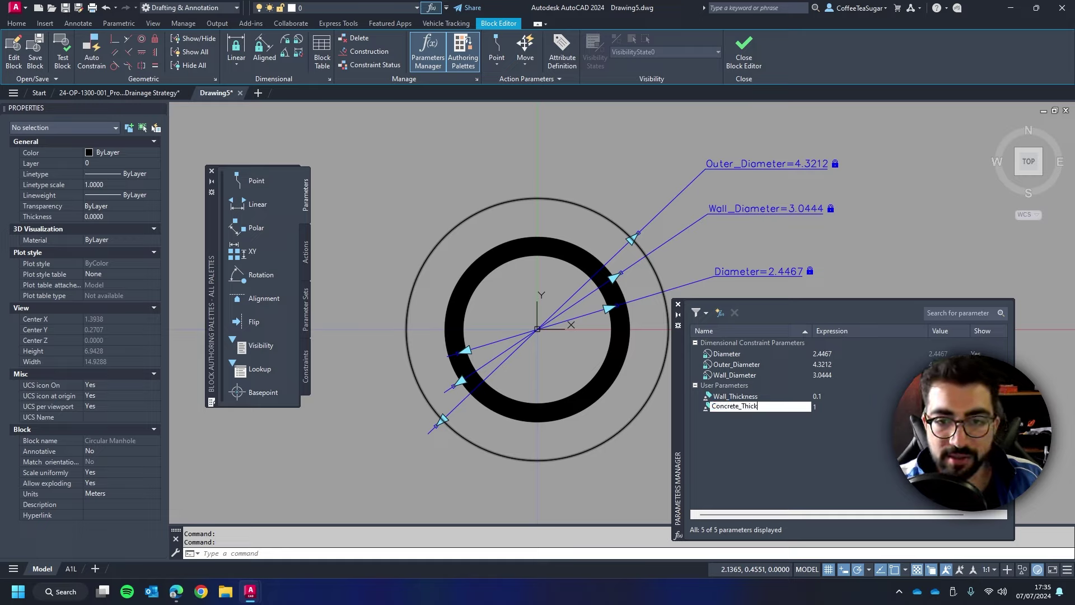
text(Concrete_Thickness)
key(Return)
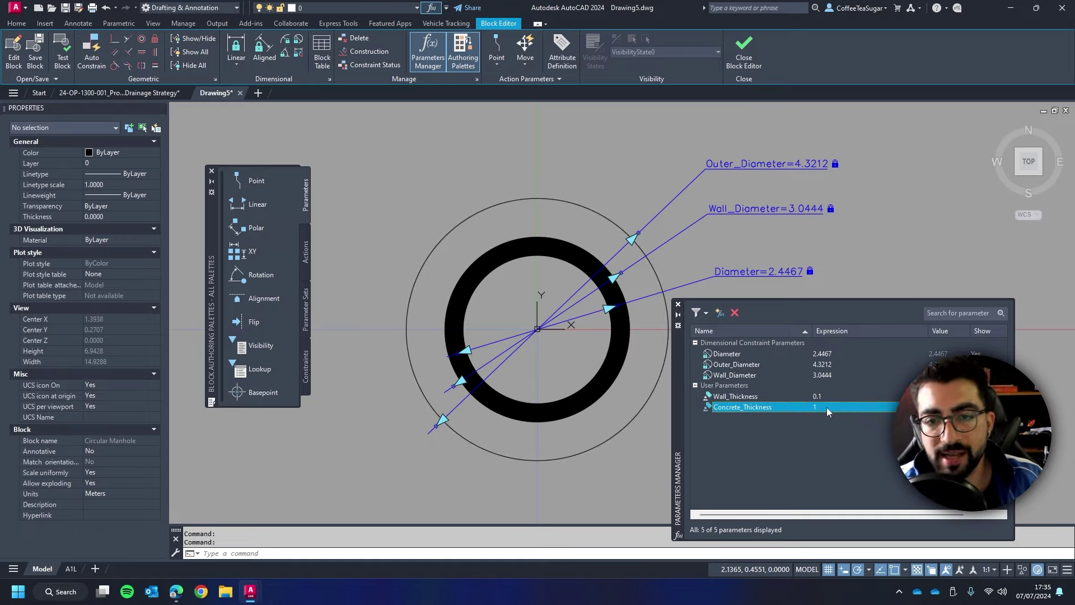
click(823, 407)
text(0.1)
key(Return)
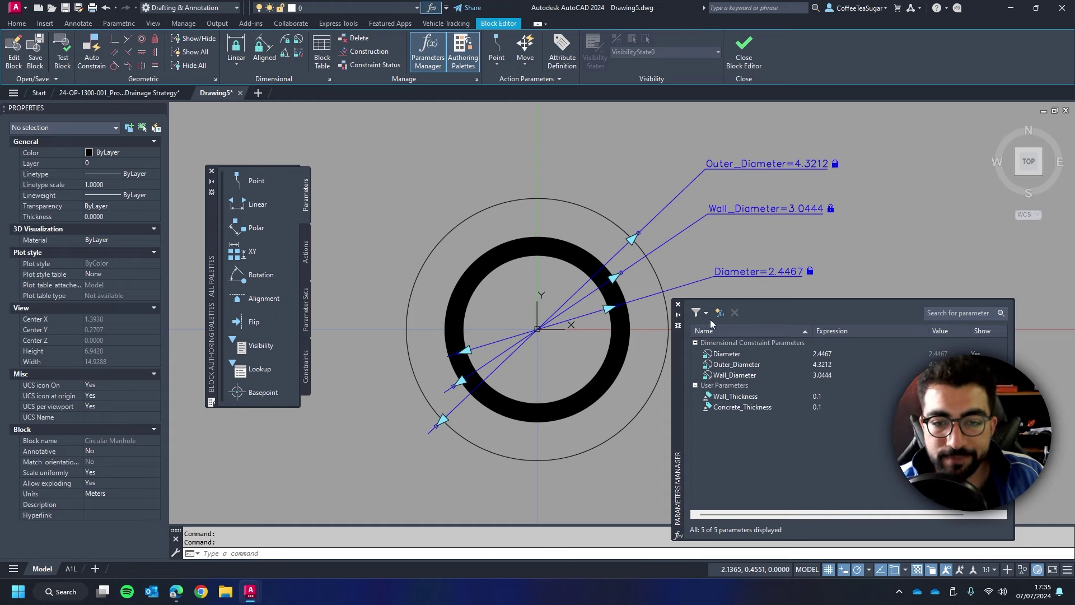
Step: Set the Diameter parameter's expression to 1.2
click(833, 354)
click(831, 354)
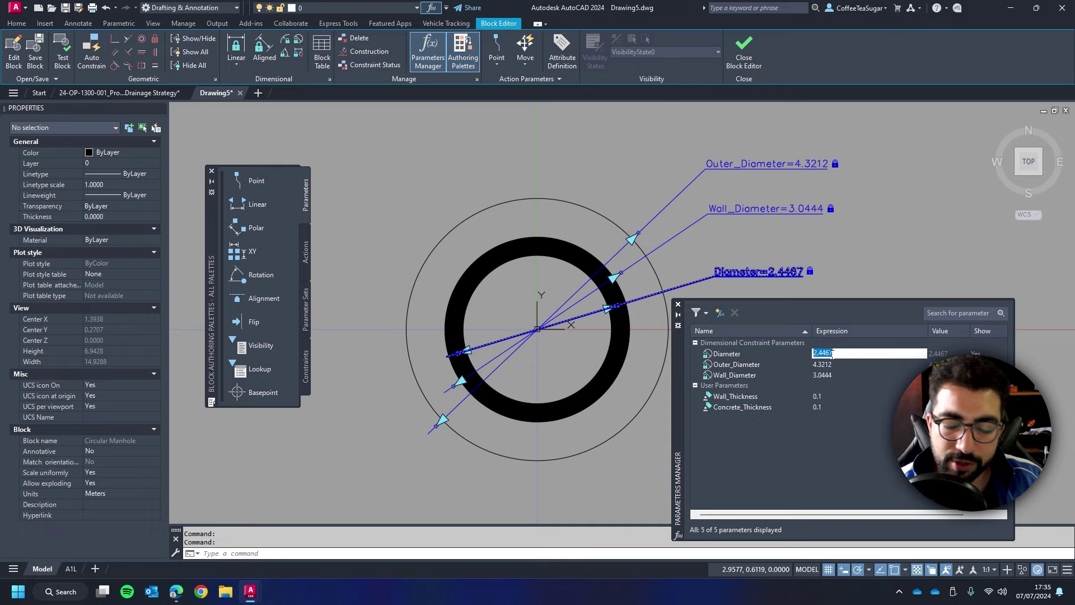
text(1)
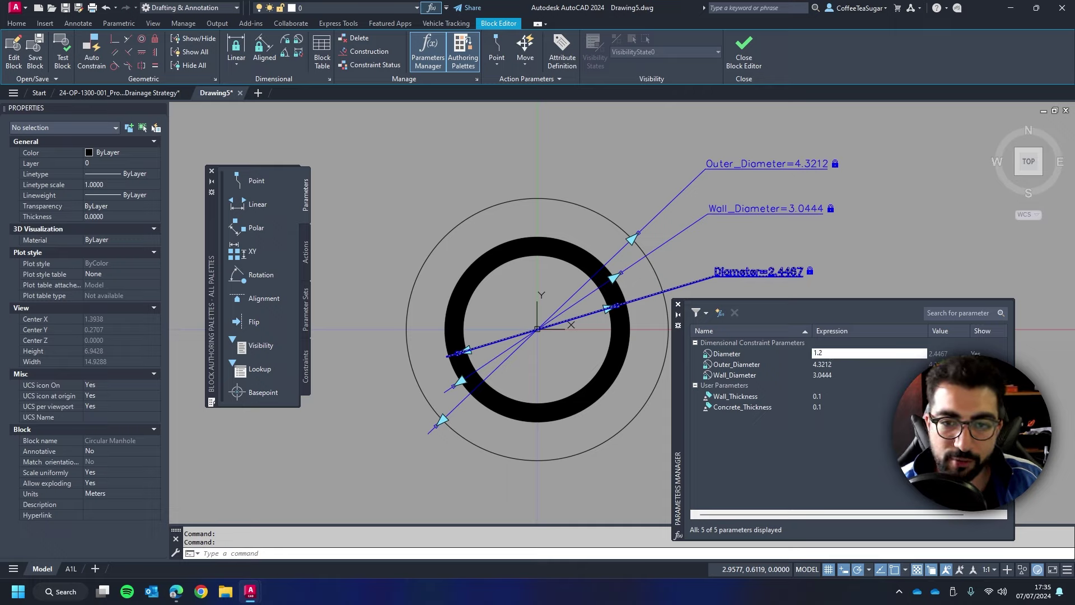
text(.2)
key(Return)
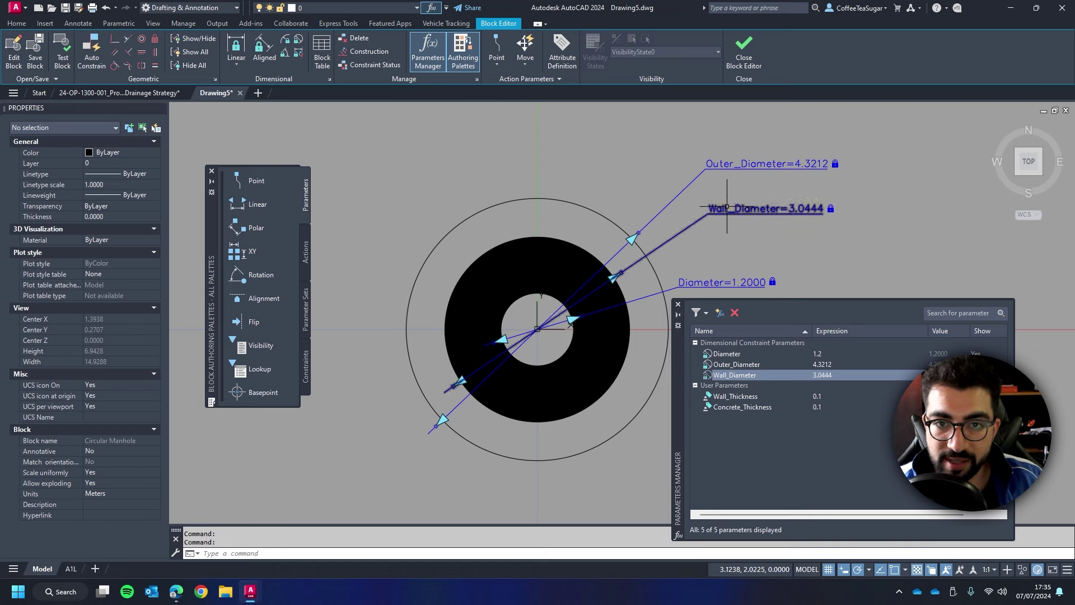
Step: Set the Wall_Diameter expression to Diameter+Wall_Thickness
click(733, 374)
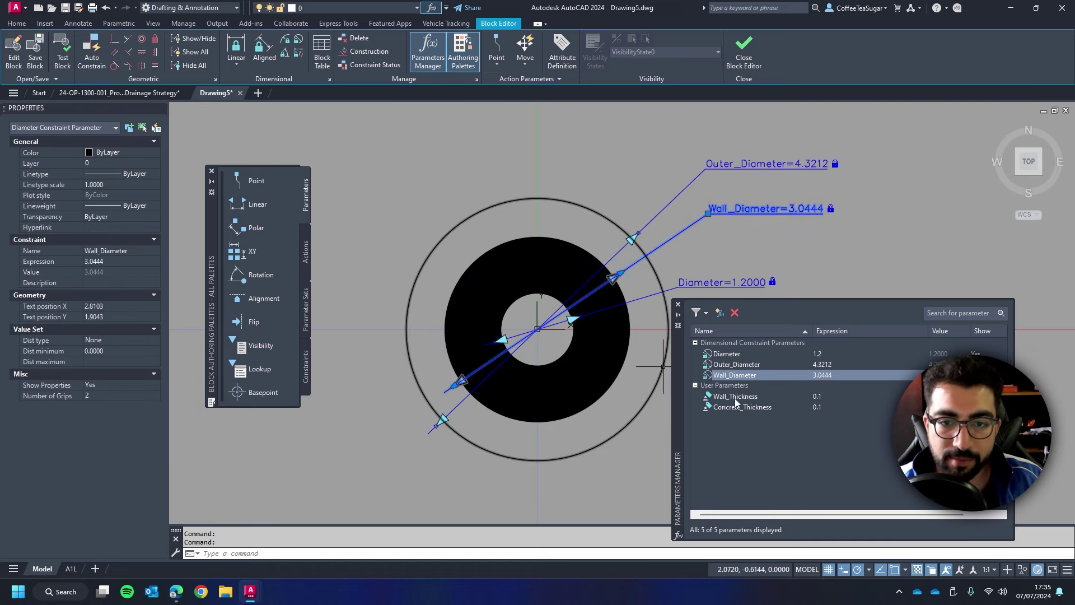
double_click(829, 375)
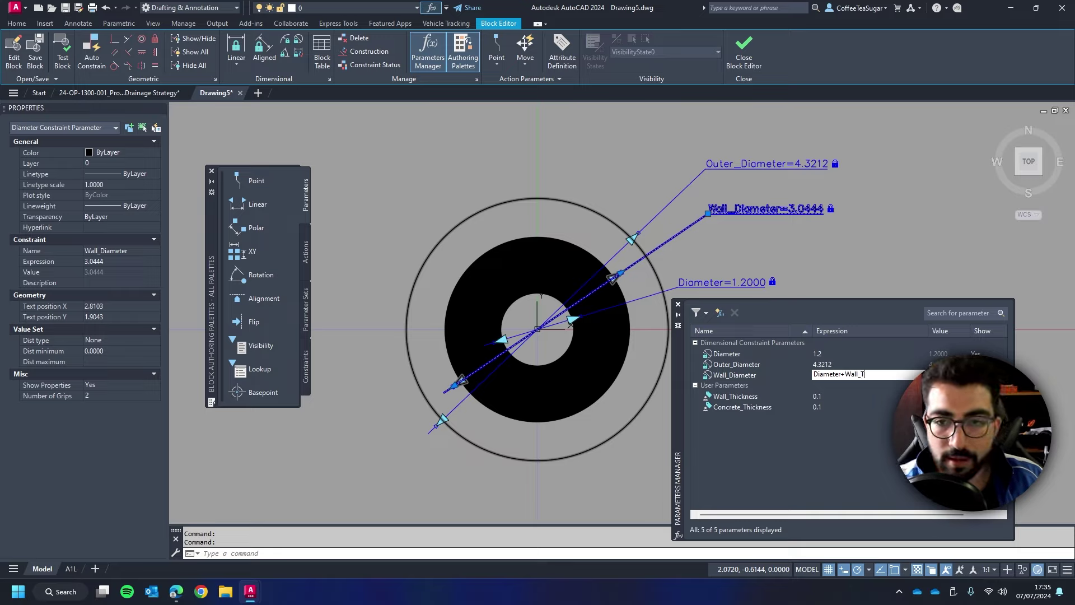
text(s)
key(Return)
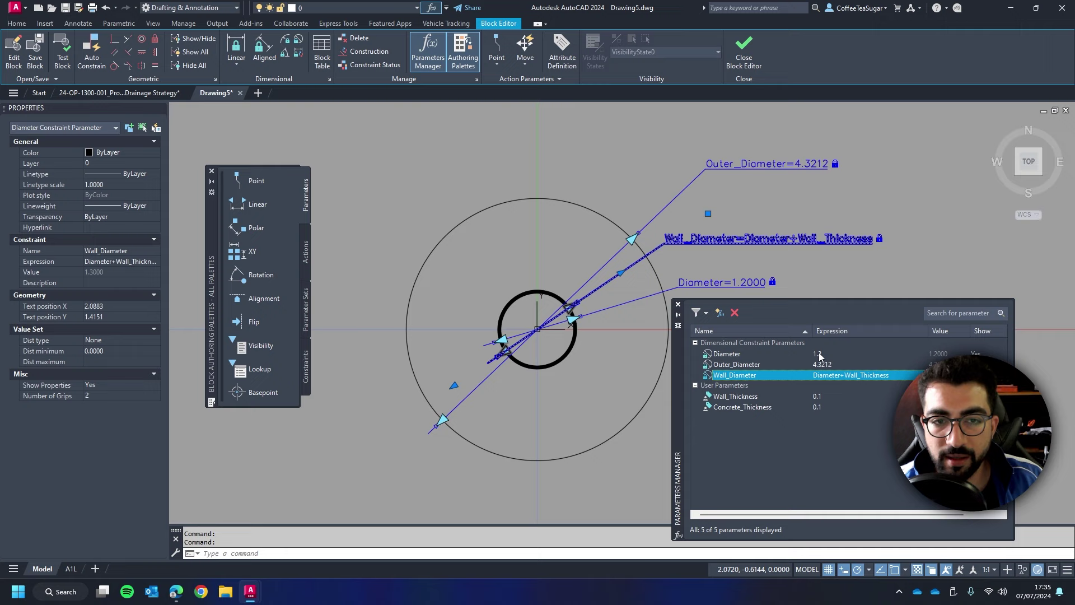
scroll(550, 300, up, 1)
middle_drag(551, 299, 518, 276)
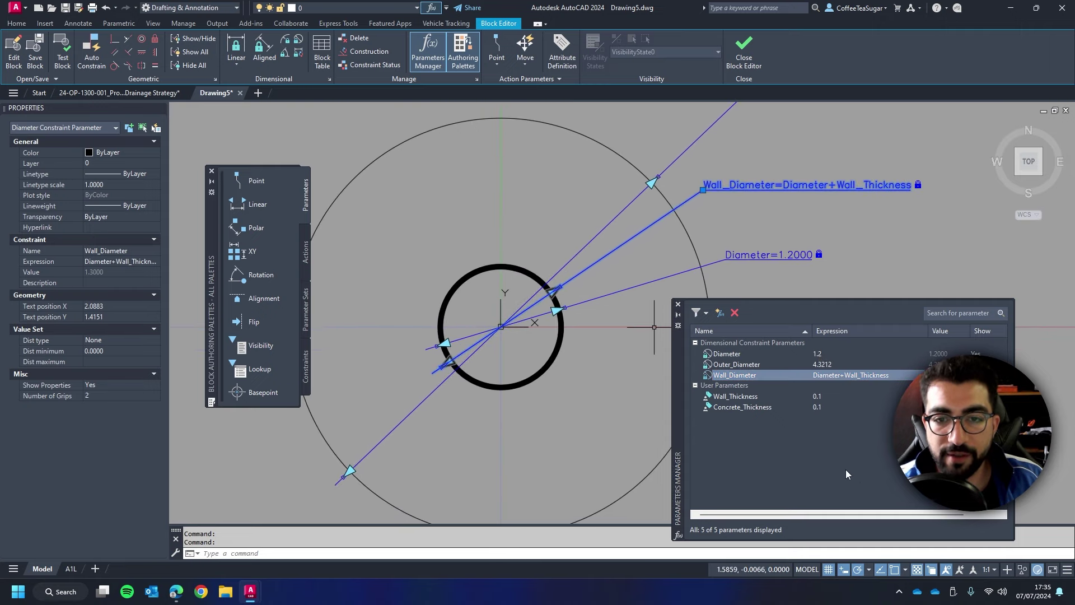
Step: Test Diameter at 1.5 to see the rings follow, then restore it to 1.2
click(827, 355)
click(825, 354)
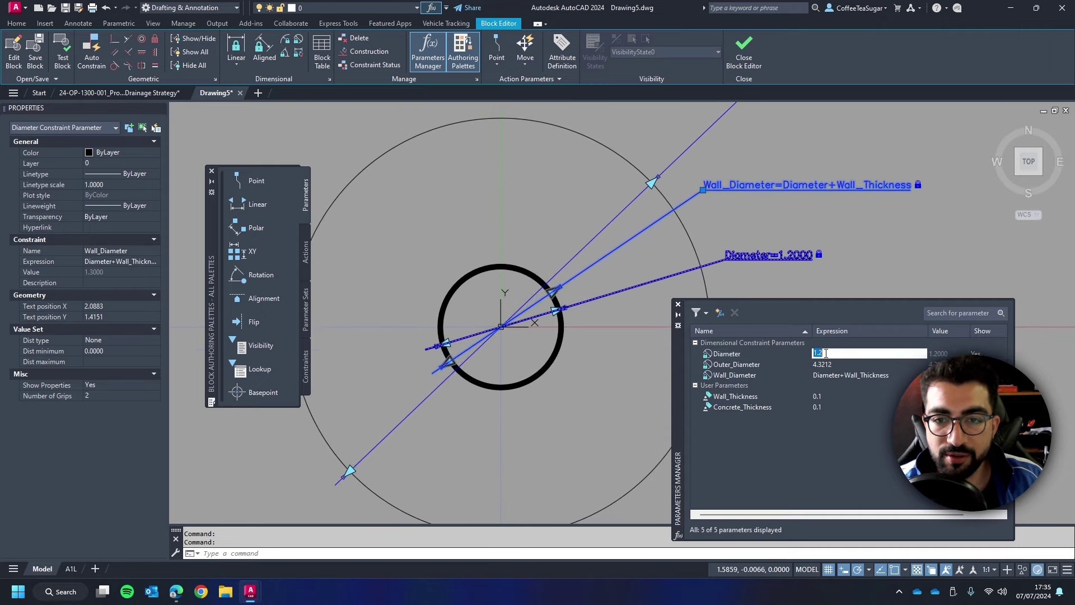
text(1.5)
key(Return)
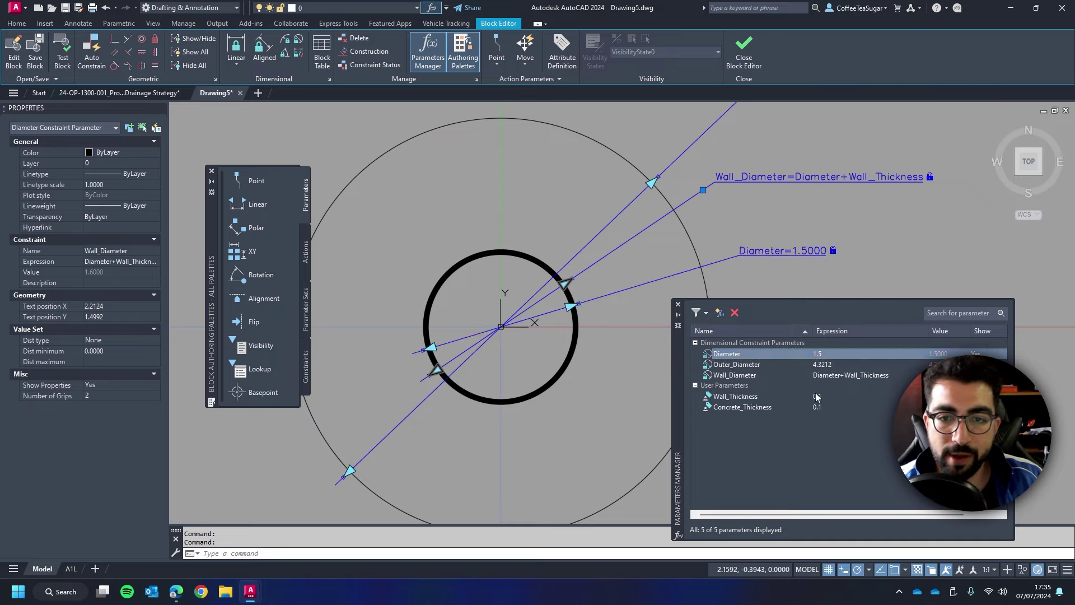
click(823, 353)
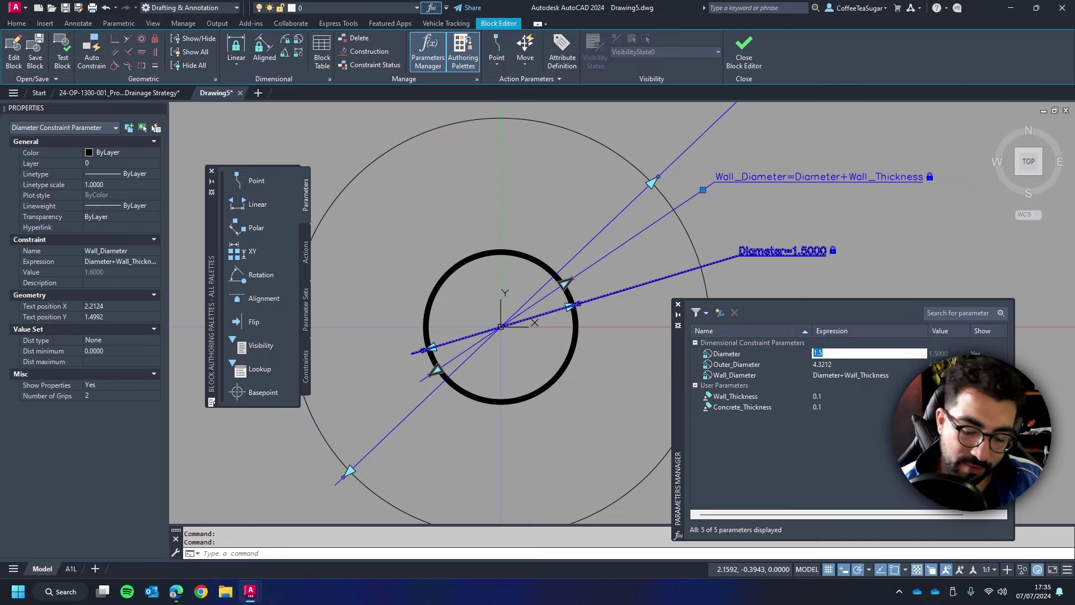
text(1.2)
key(Return)
Step: Set the Outer_Diameter expression to Wall_Diameter+Concrete_Thickness
click(715, 364)
scroll(728, 235, down, 2)
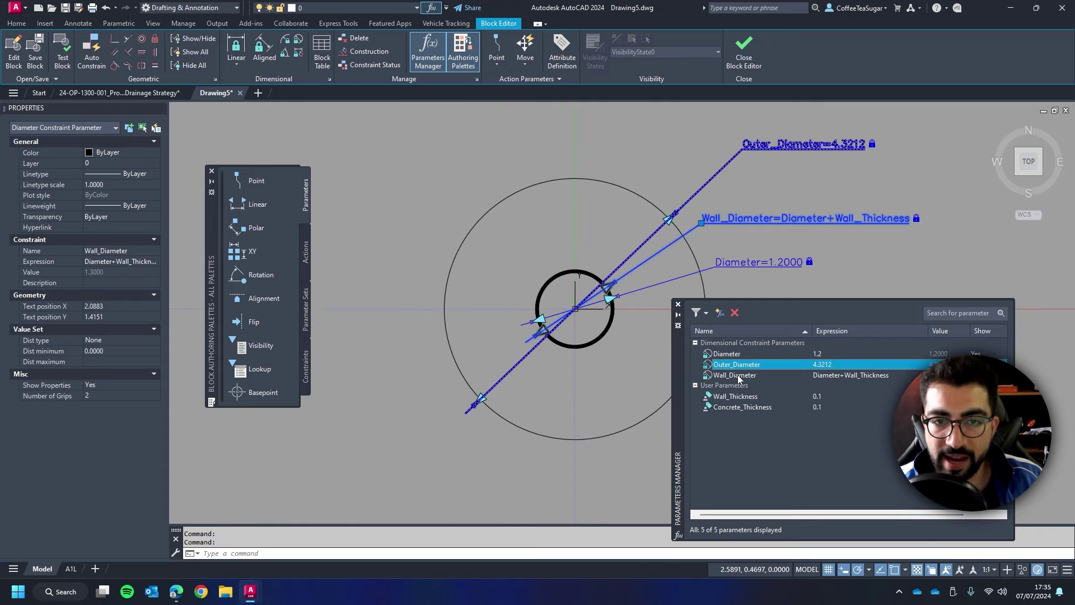
scroll(610, 297, up, 5)
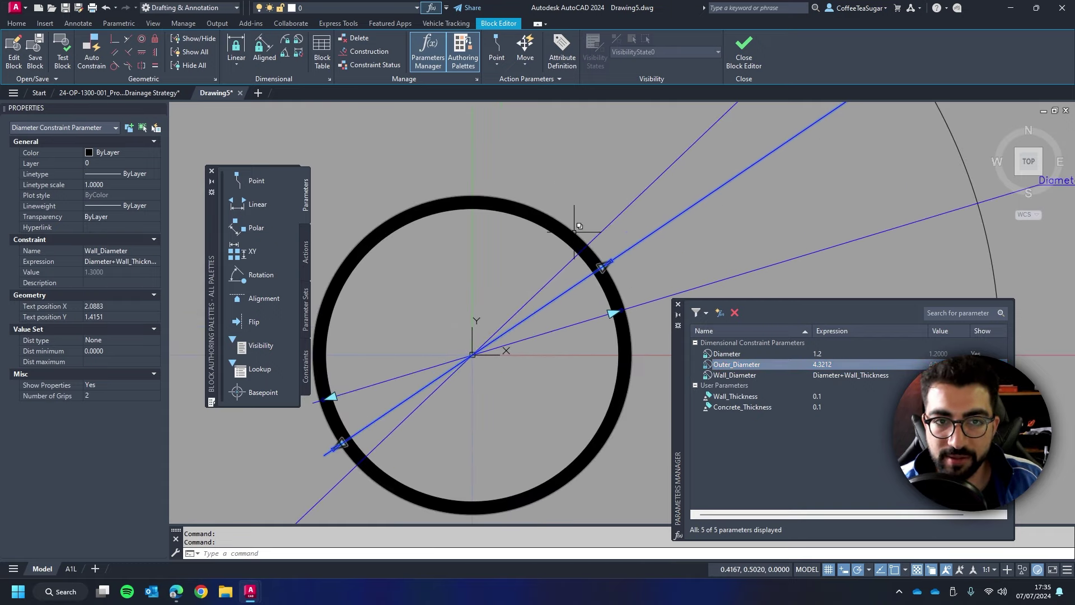
double_click(839, 364)
text(W)
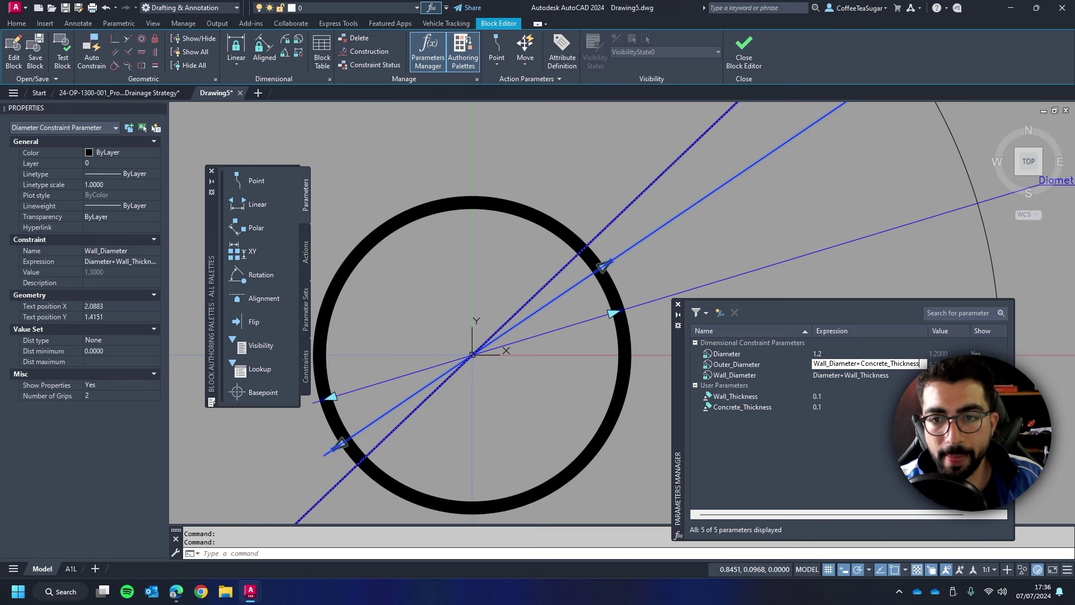
key(Return)
scroll(520, 151, down, 4)
key(Escape)
middle_drag(510, 163, 519, 234)
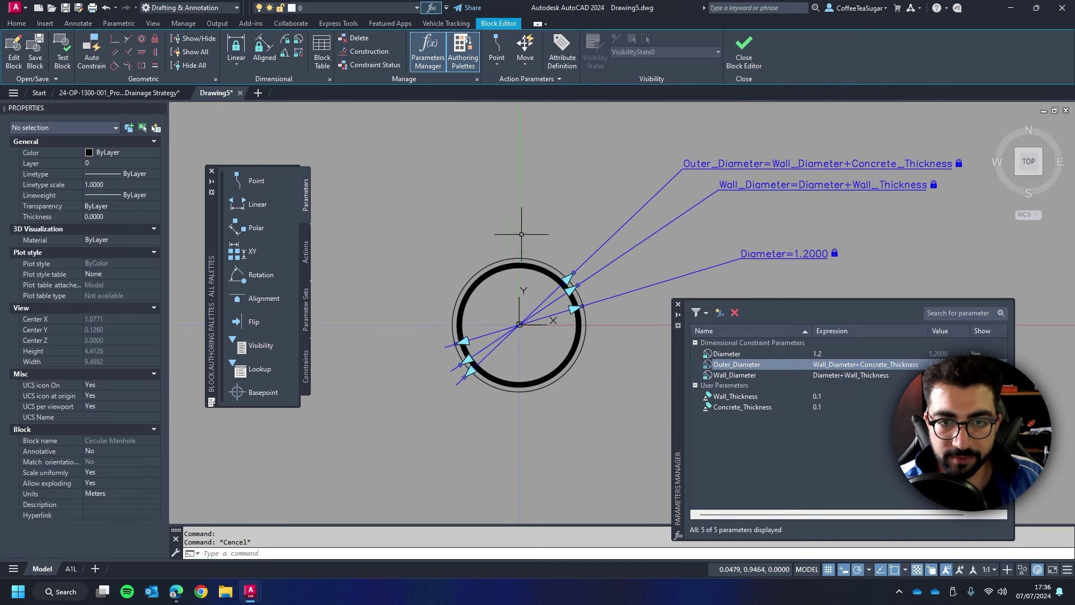
Step: Select the Outer_Diameter and Wall_Diameter constraints, check their grip-count options, then clear the selection
click(612, 235)
key(Escape)
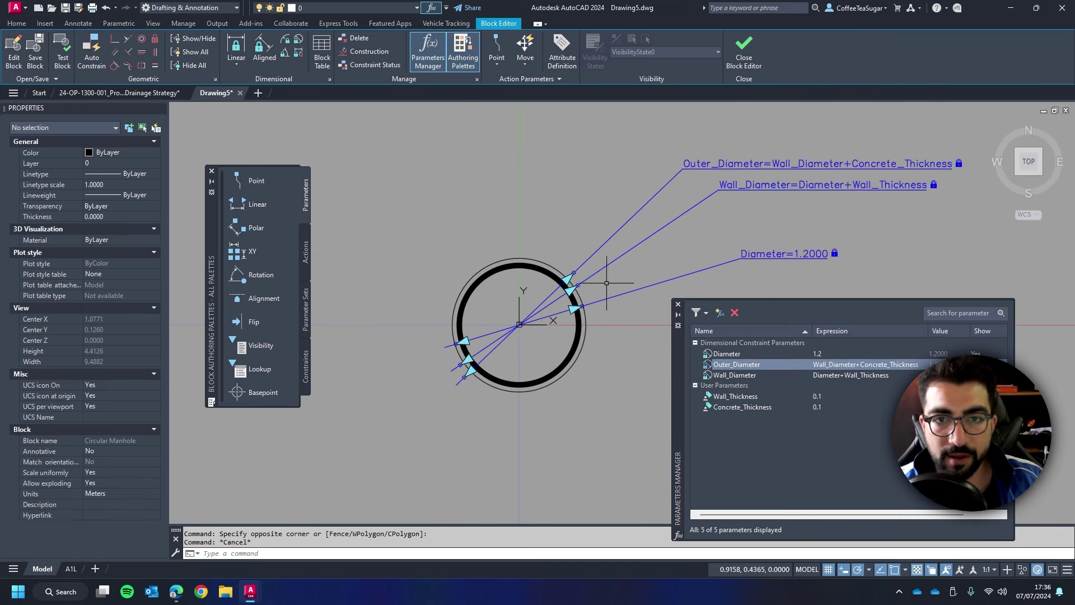
click(712, 231)
click(593, 169)
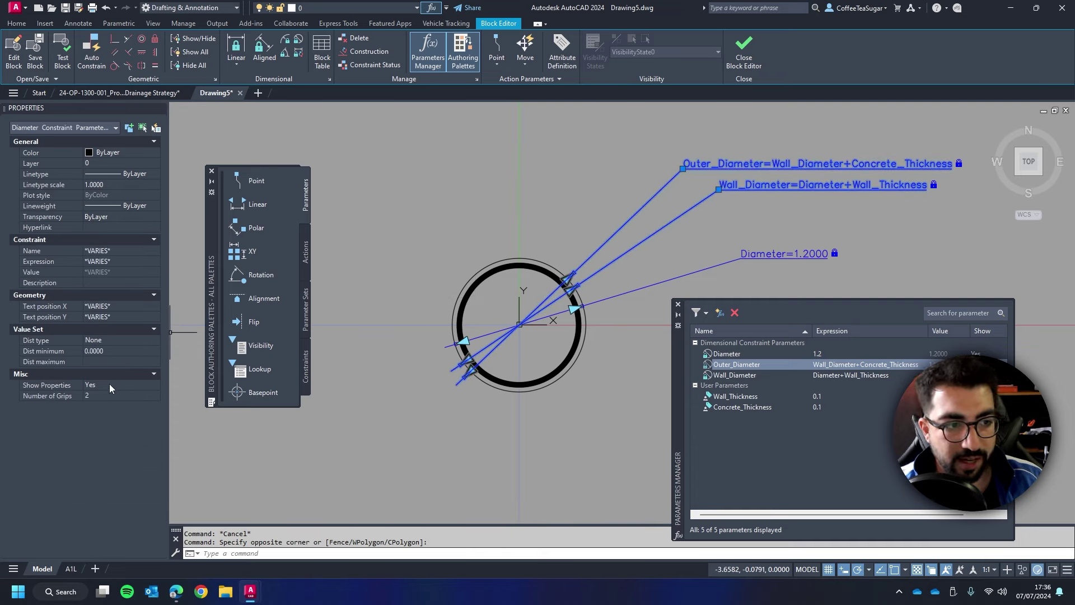
click(103, 397)
click(102, 396)
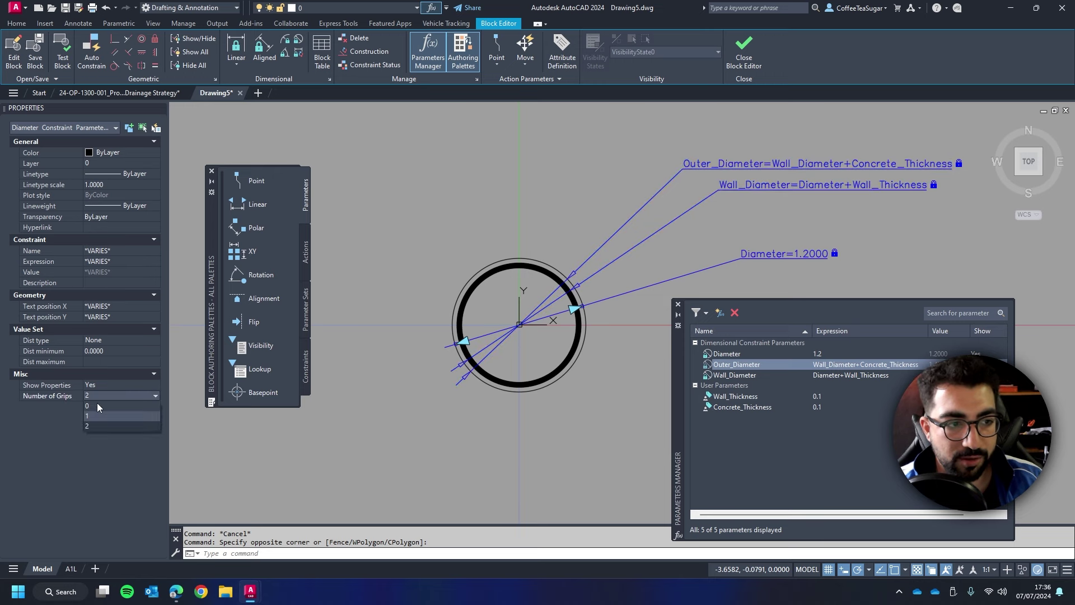
key(Escape)
Step: Set the Diameter constraint's Number of Grips to 1 and clear the selection
click(823, 221)
click(691, 288)
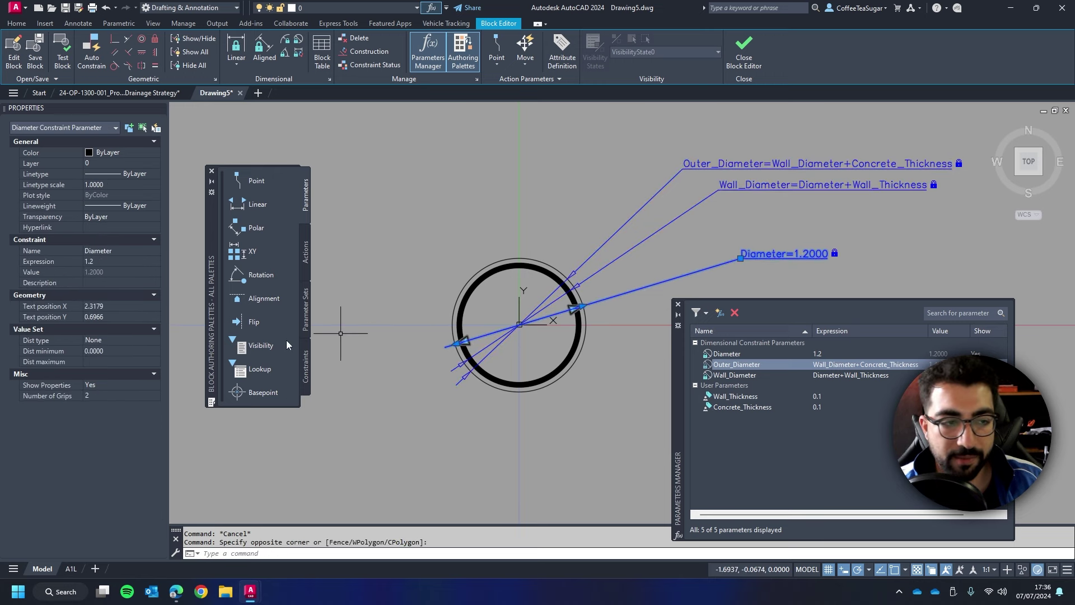
click(96, 396)
click(96, 395)
click(97, 415)
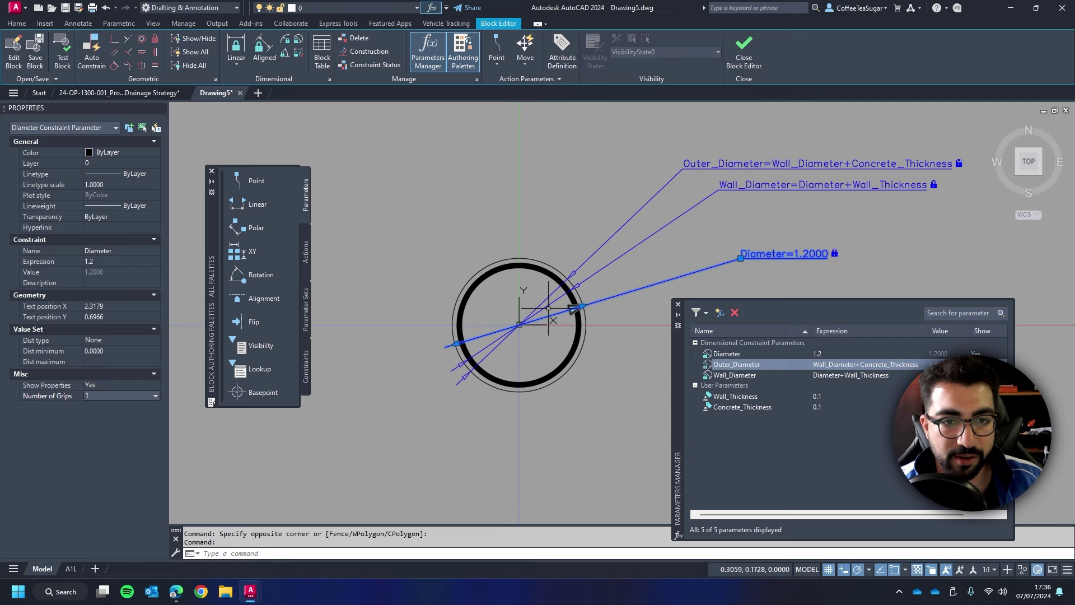
scroll(548, 308, up, 4)
scroll(549, 302, down, 2)
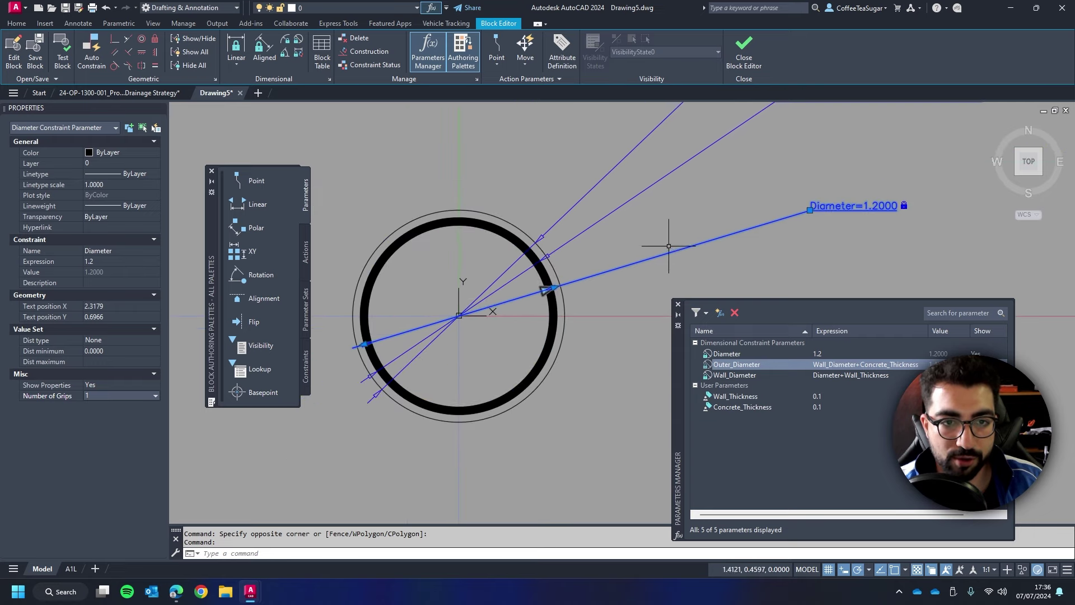
key(Escape)
scroll(585, 249, down, 2)
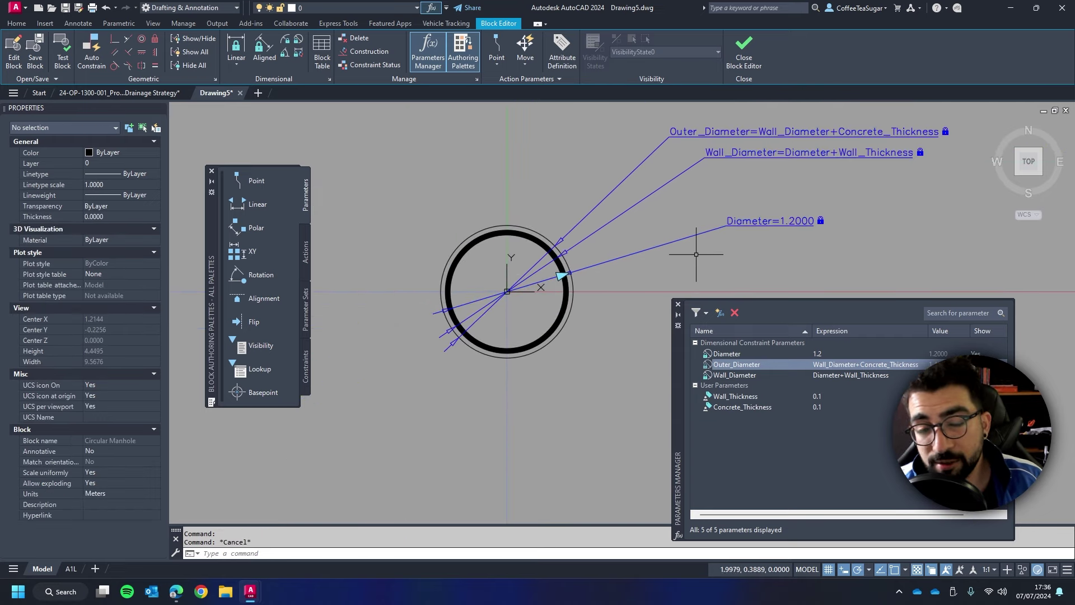
key(Escape)
Step: Save the block changes on exit and set the manhole's Diameter to 1.5
click(742, 56)
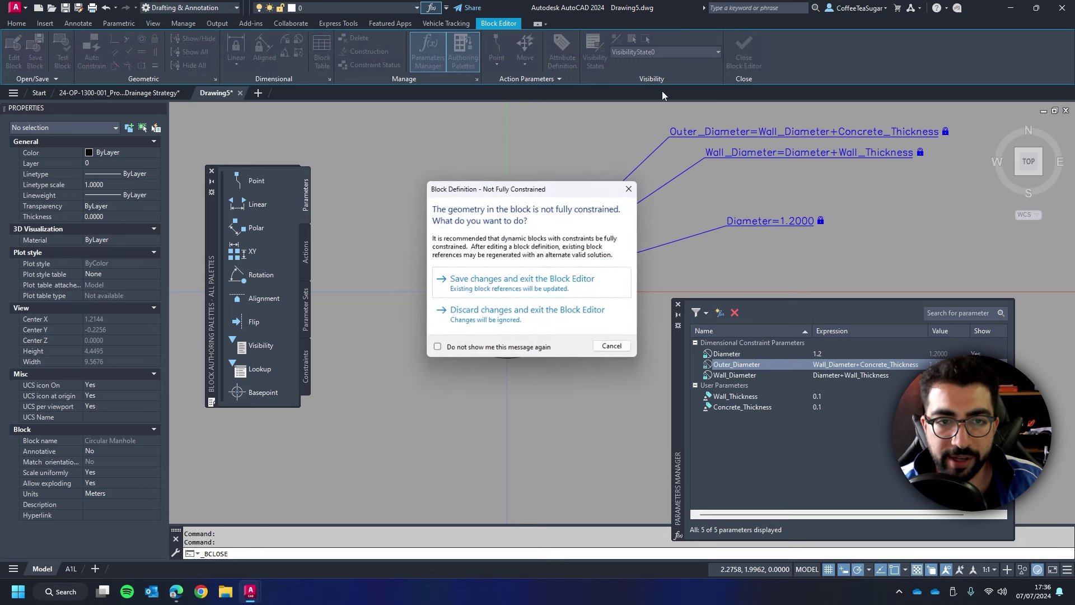
click(506, 283)
drag(595, 253, 492, 348)
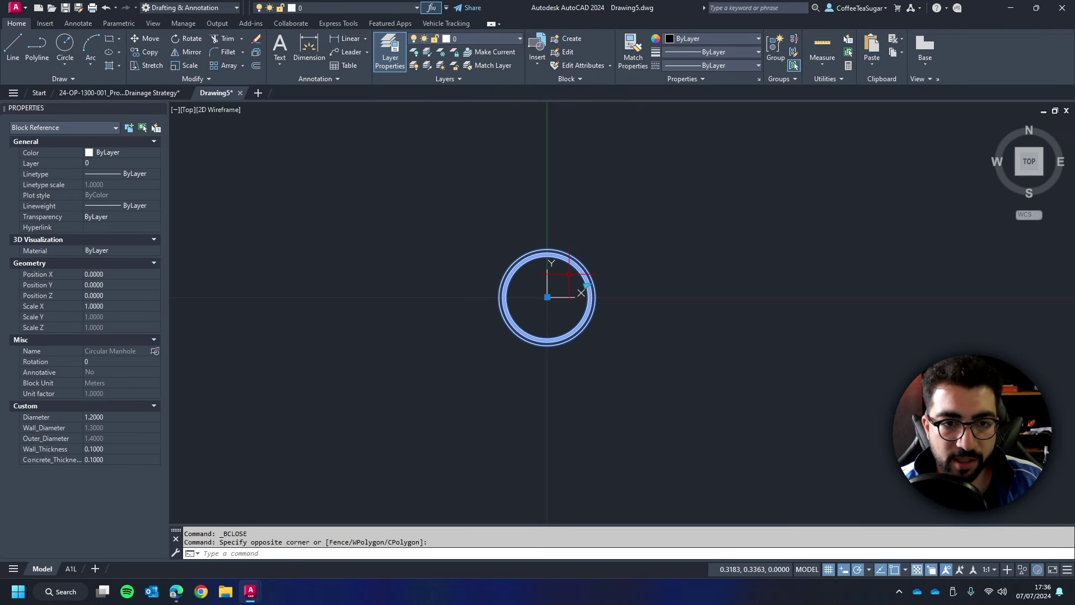
click(106, 417)
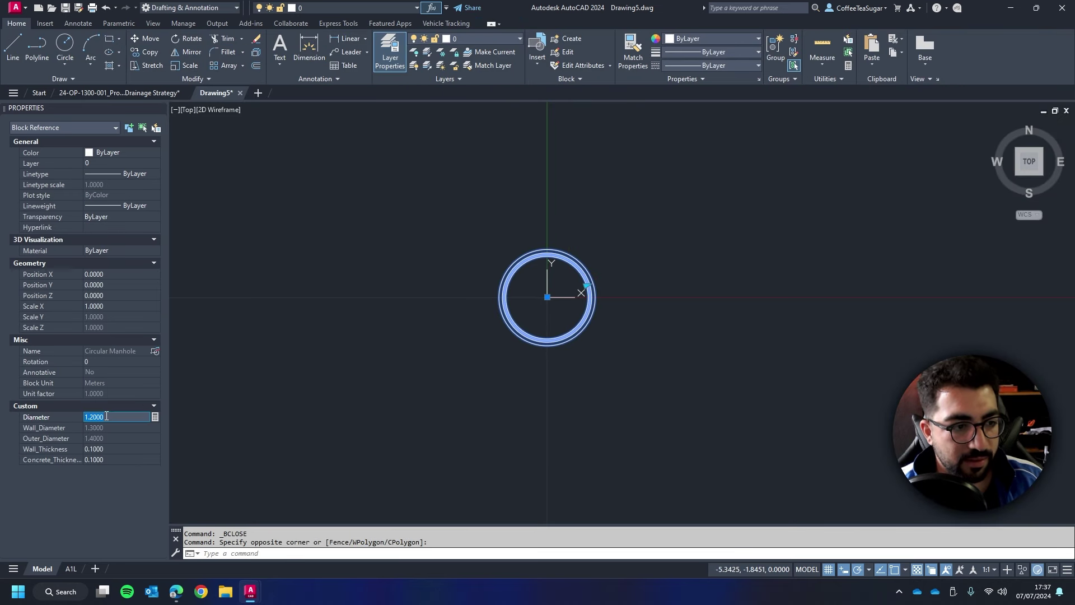
key(Return)
scroll(616, 279, up, 3)
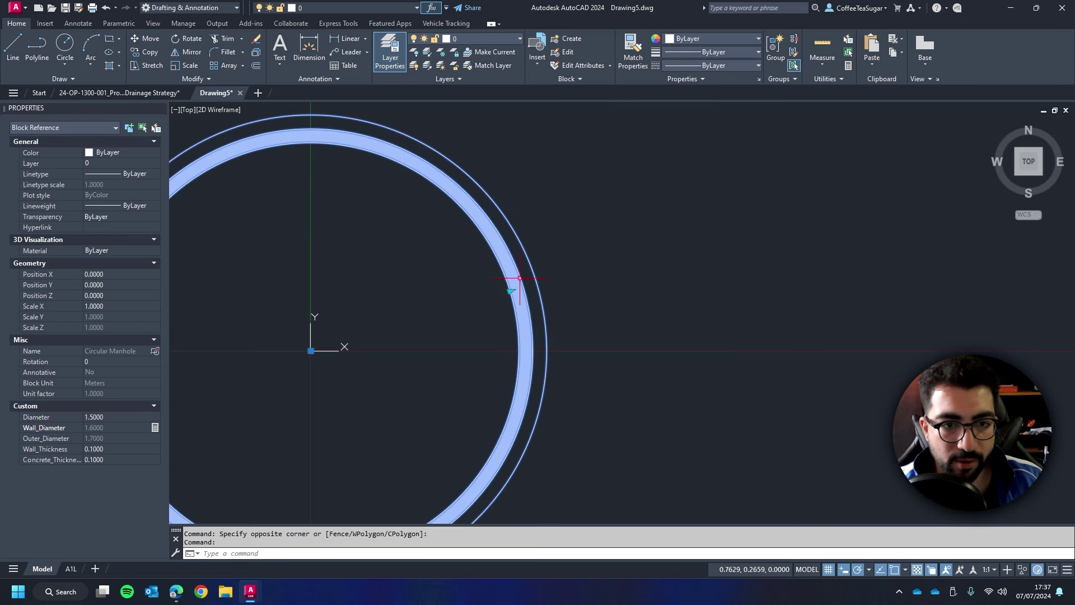
scroll(616, 280, down, 2)
Step: Set the manhole's Wall_Thickness and Concrete_Thickness to 0.3 each
click(104, 449)
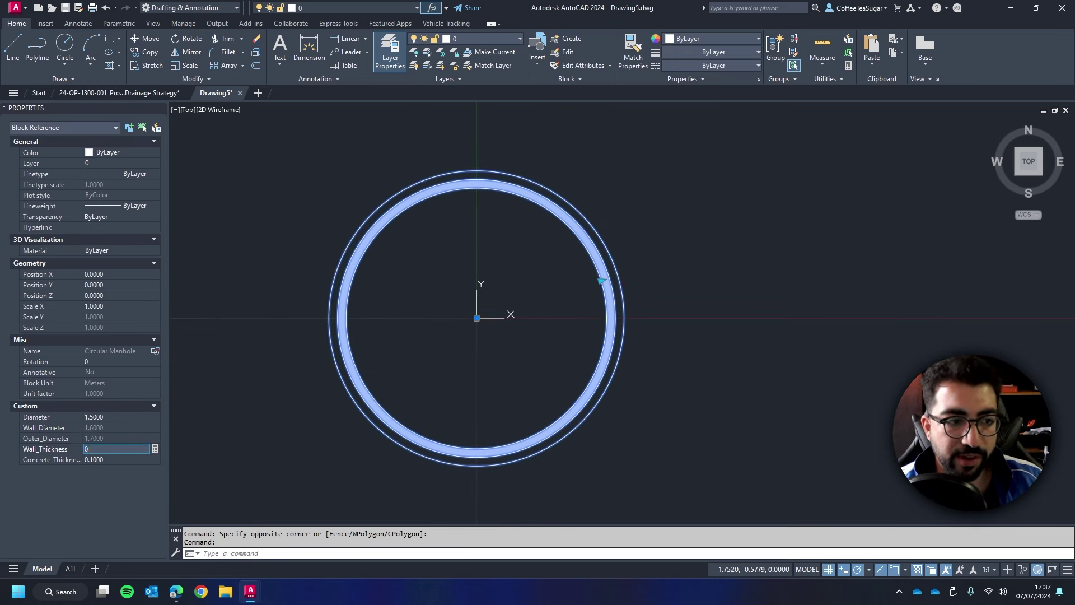
text(0.3)
key(Return)
click(110, 449)
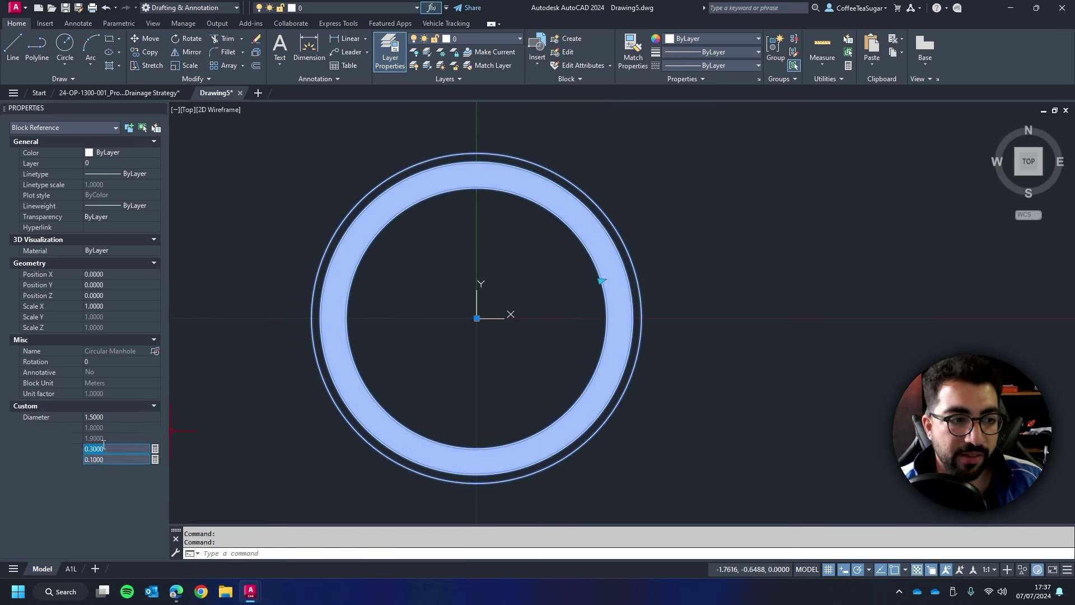
click(105, 459)
text(0.)
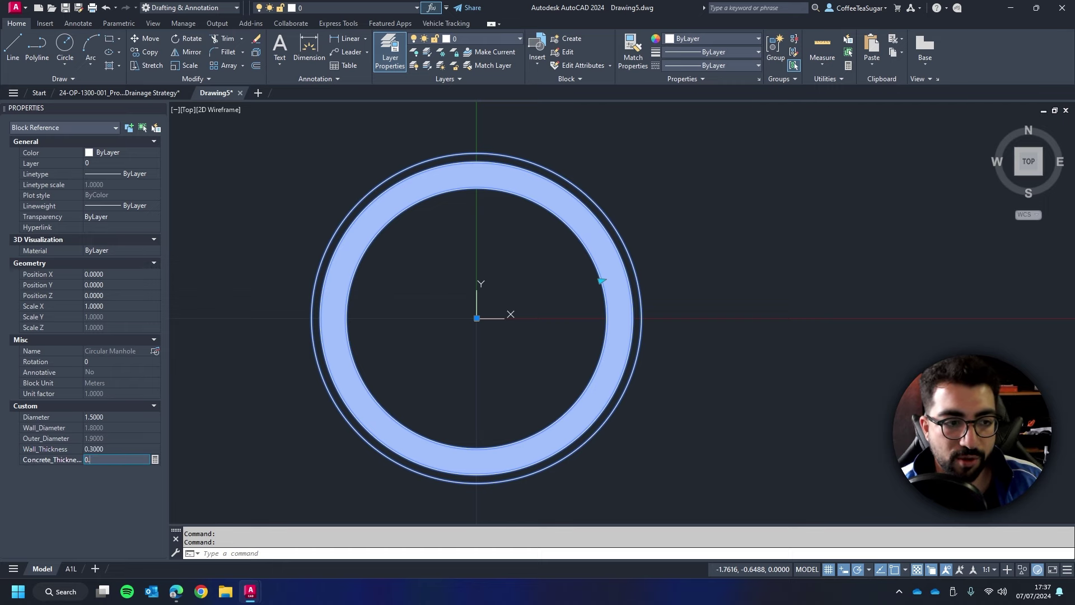
text(3000)
key(Return)
Step: Stretch the ring's diameter grip to a new size and deselect the block
scroll(520, 293, down, 4)
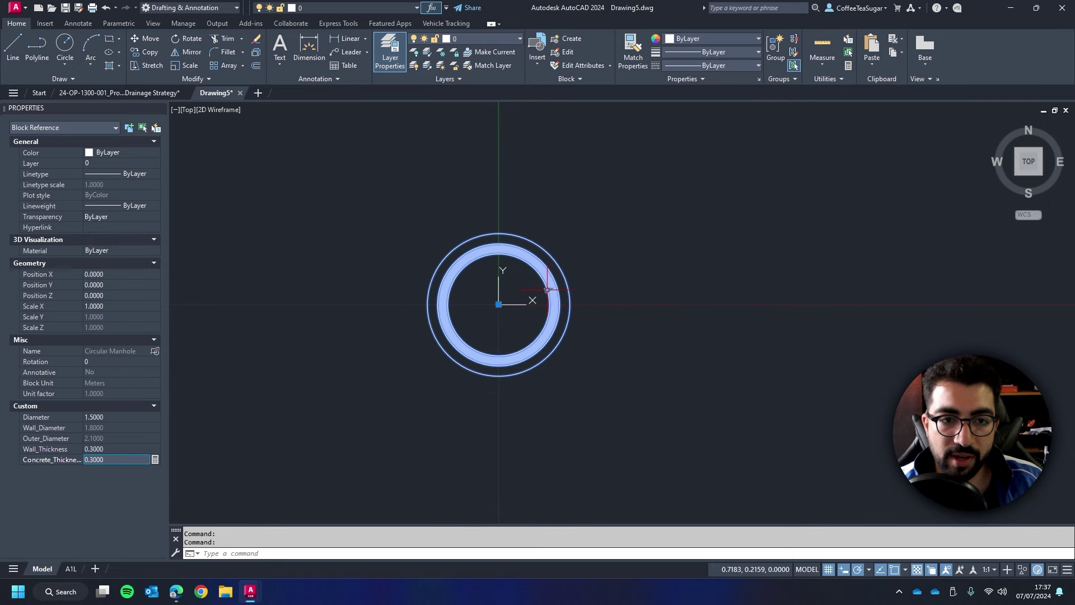
click(547, 289)
click(670, 253)
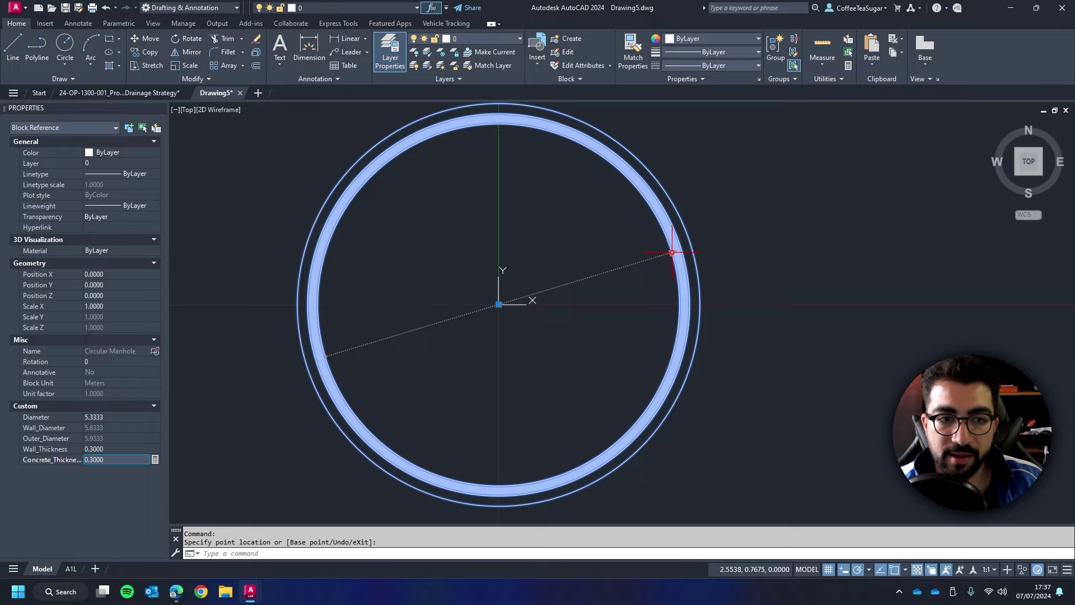
scroll(510, 304, up, 4)
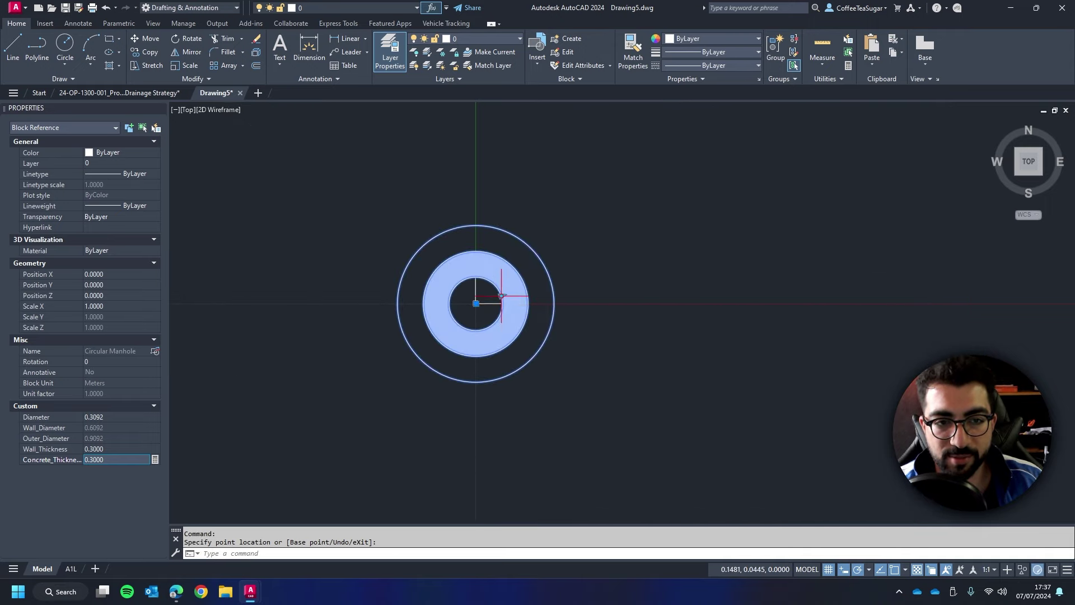
click(817, 299)
scroll(817, 298, down, 4)
key(Escape)
scroll(699, 252, down, 3)
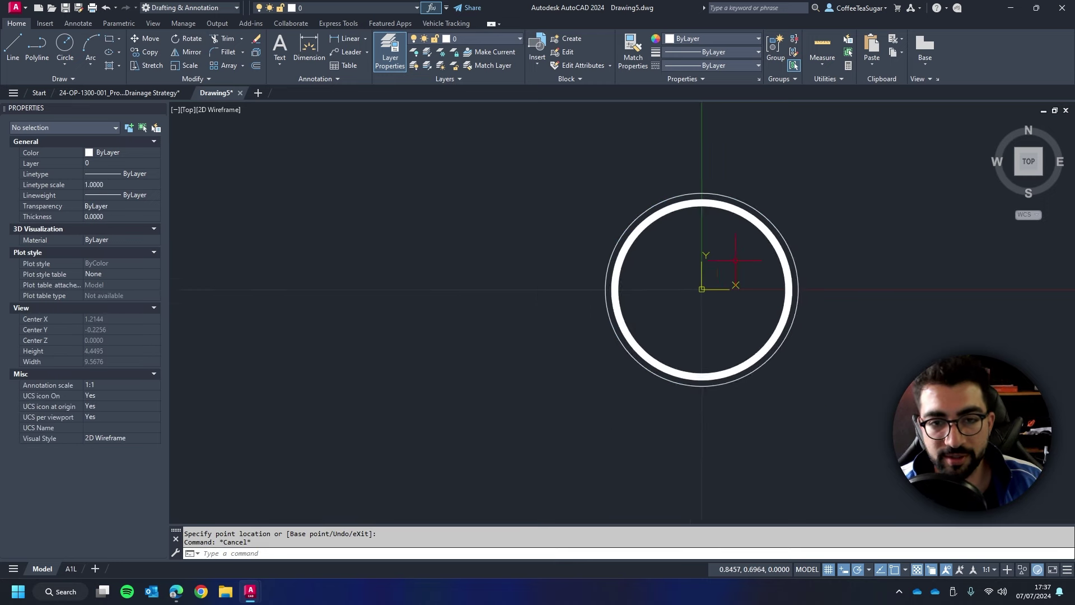
Step: Recentre the view and open the Circular Manhole block in the Block Editor
middle_drag(720, 269, 546, 274)
scroll(552, 267, up, 2)
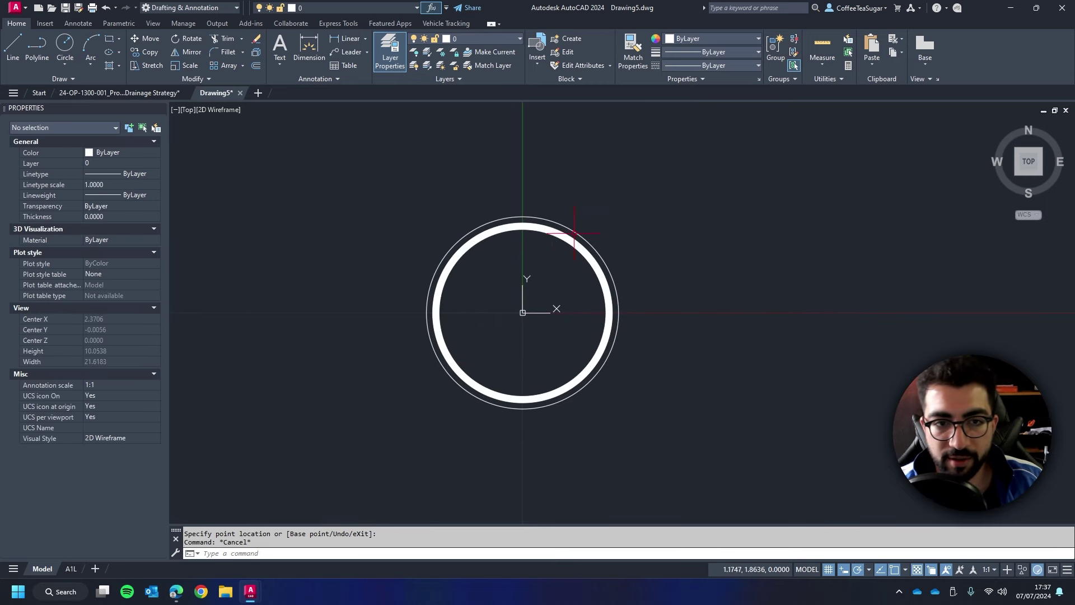
click(602, 225)
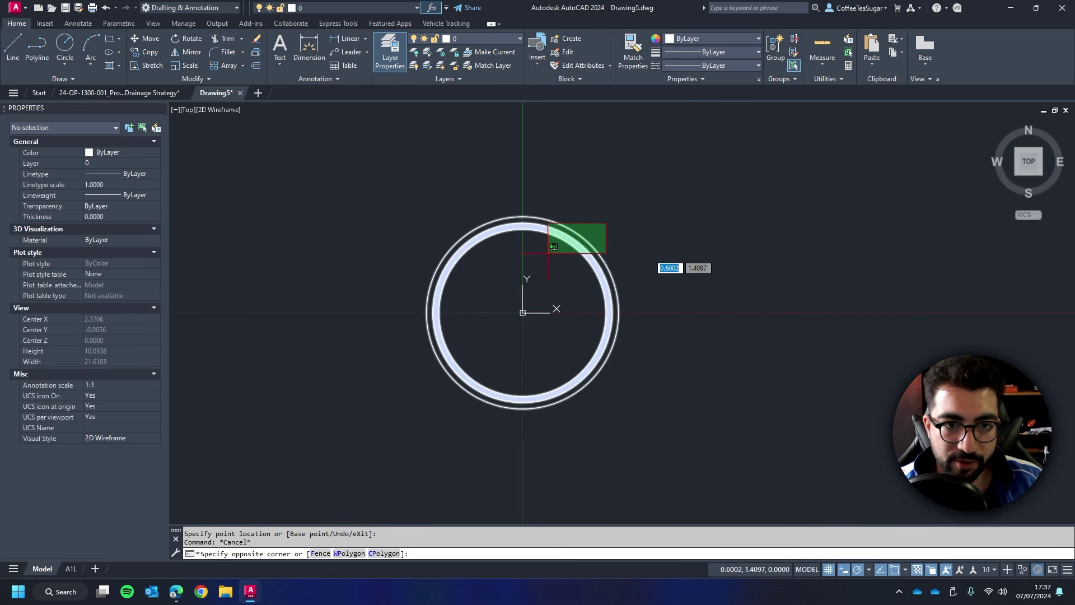
click(549, 228)
right_click(550, 228)
click(566, 260)
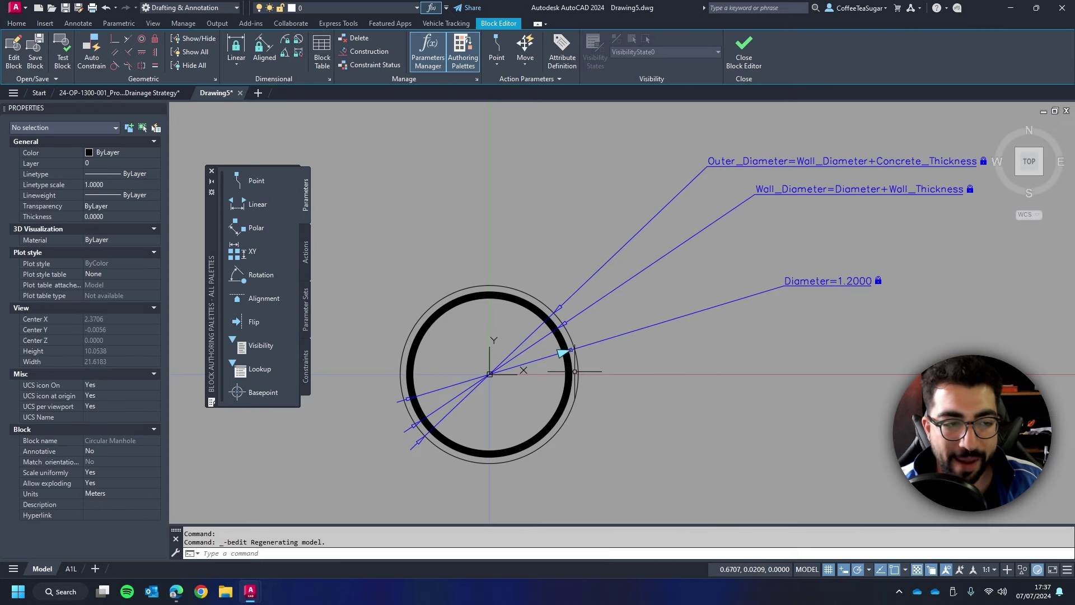
Step: Select the Diameter constraint parameter and bring up the manhole brochure PDF
click(828, 240)
click(764, 305)
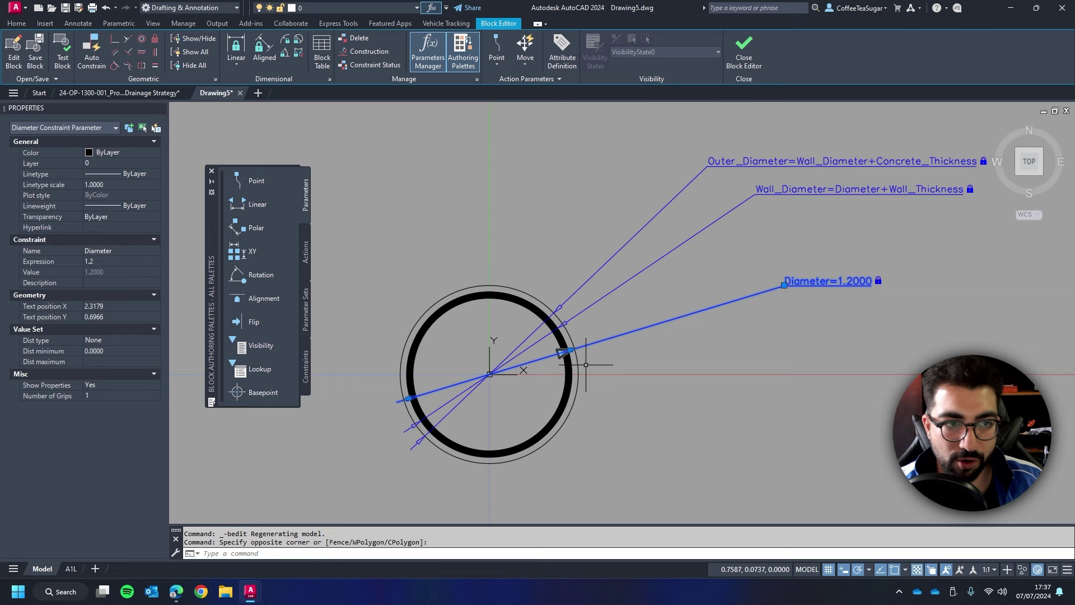
click(176, 591)
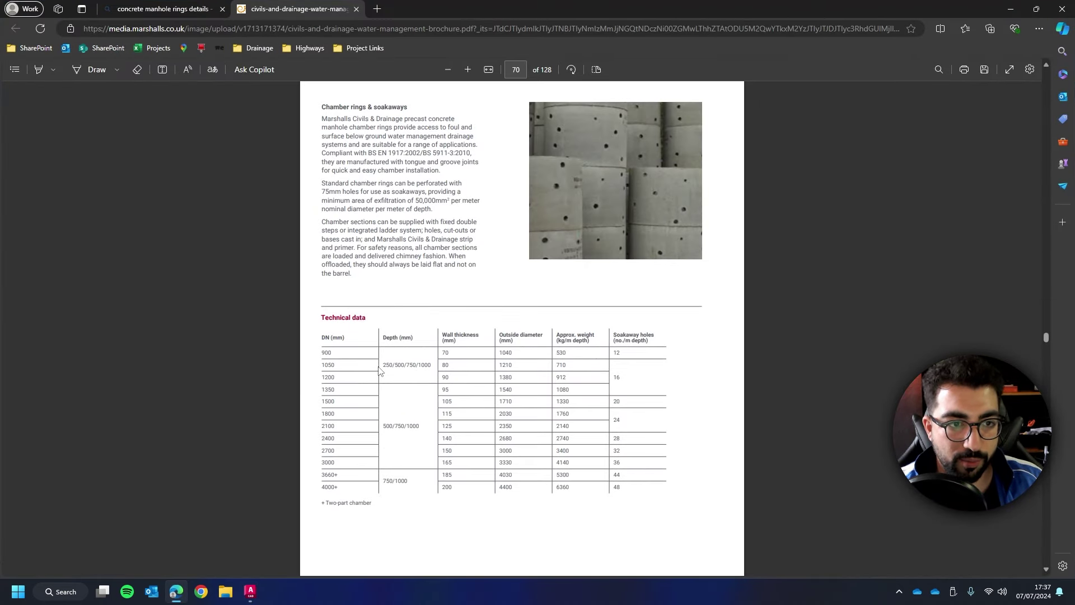
Step: View the brochure's technical data table of ring sizes, then return to the Drawing5 block editor
scroll(379, 371, down, 1)
ctrl+scroll(384, 326, up, 2)
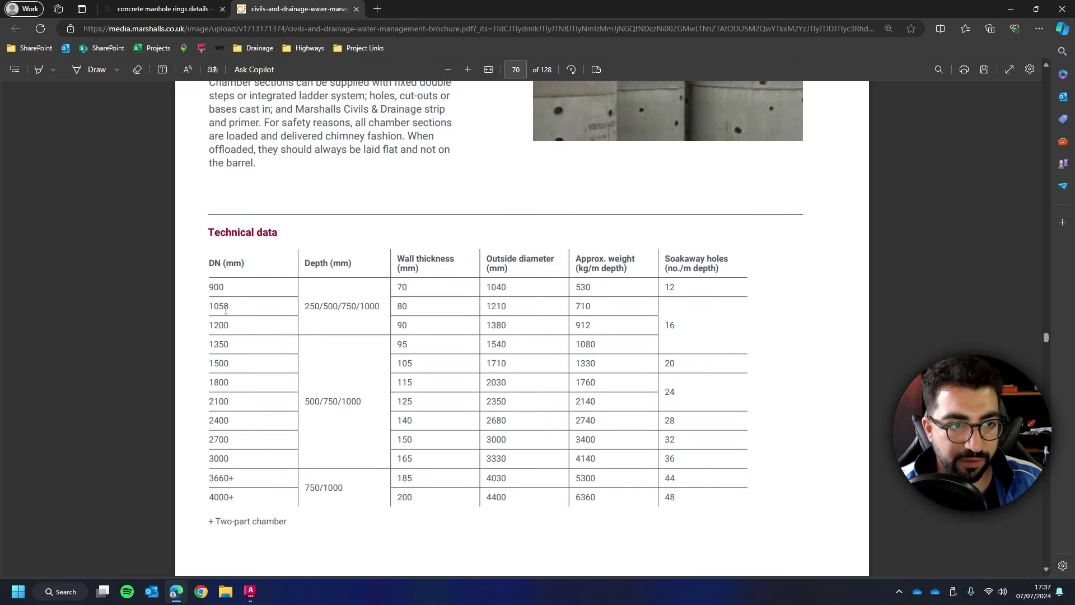
mouse_move(247, 585)
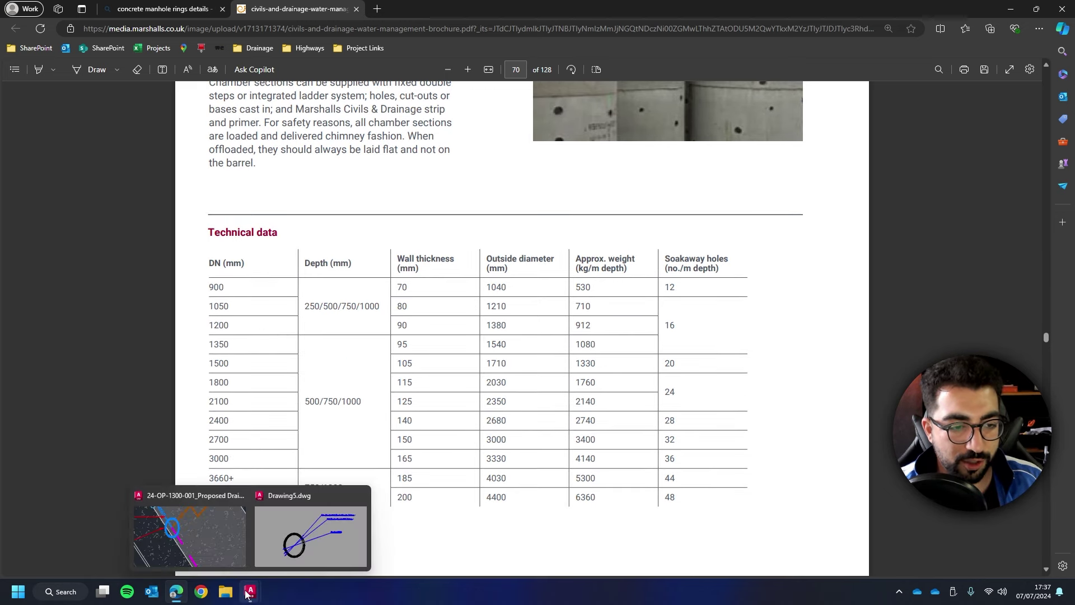
click(312, 535)
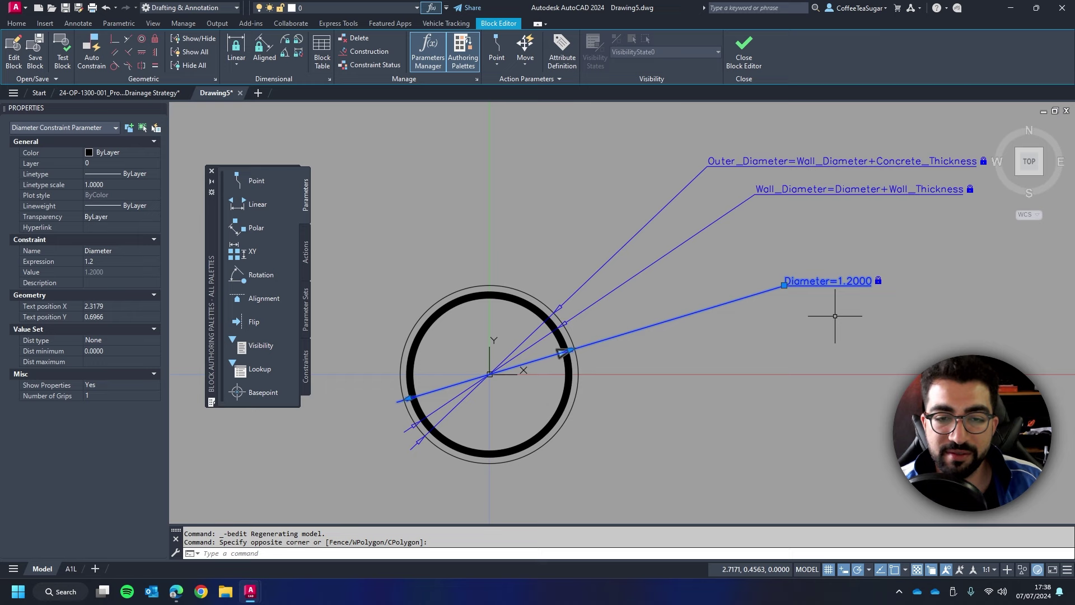
Step: Select the Diameter parameter and set its distance type to Increment
key(Escape)
click(830, 257)
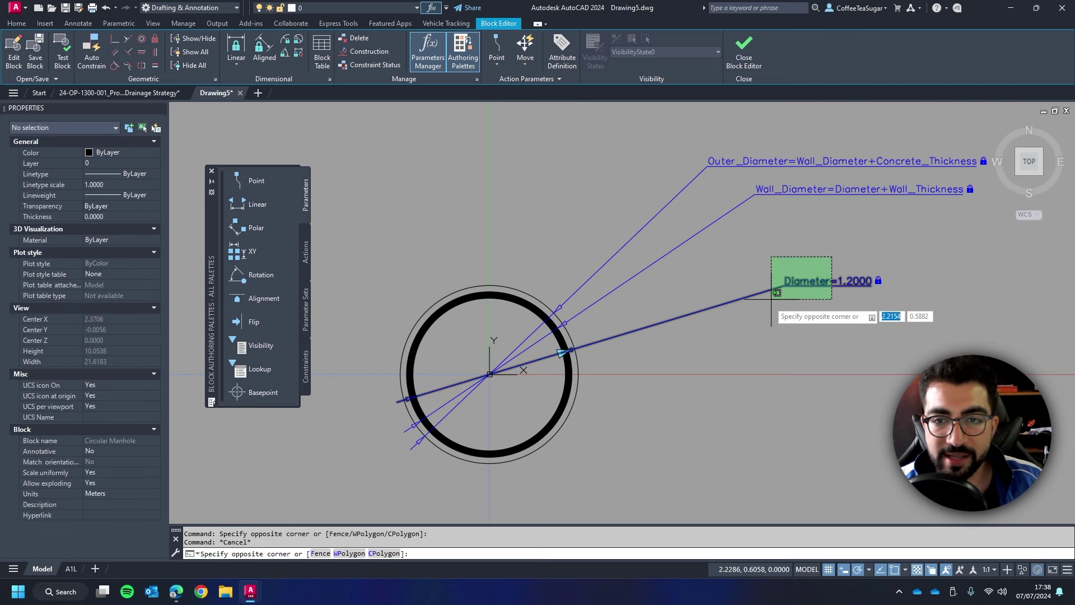
click(770, 302)
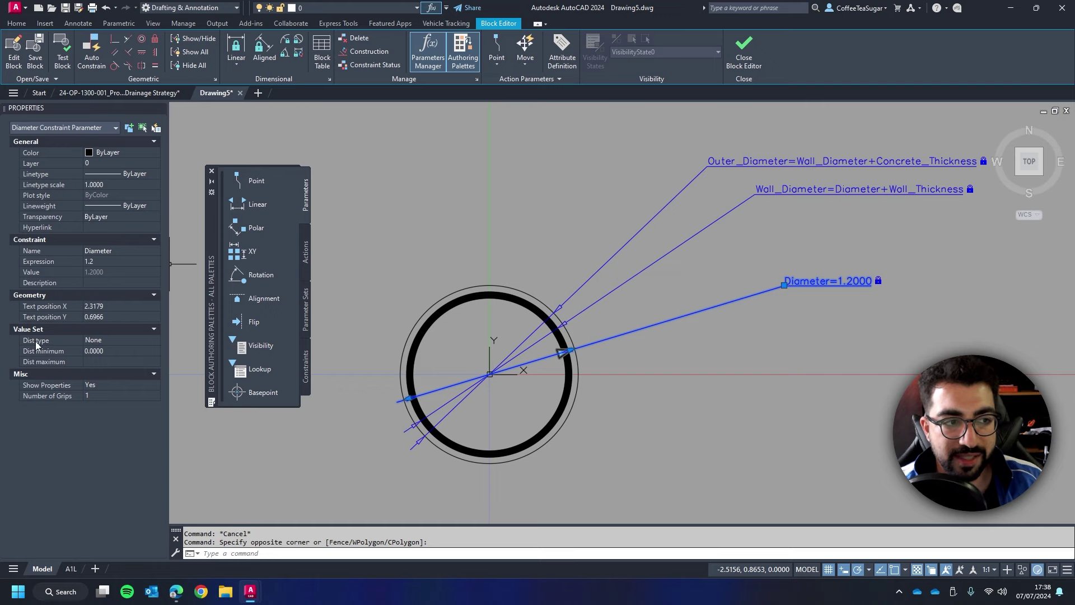
click(120, 340)
click(106, 340)
click(99, 361)
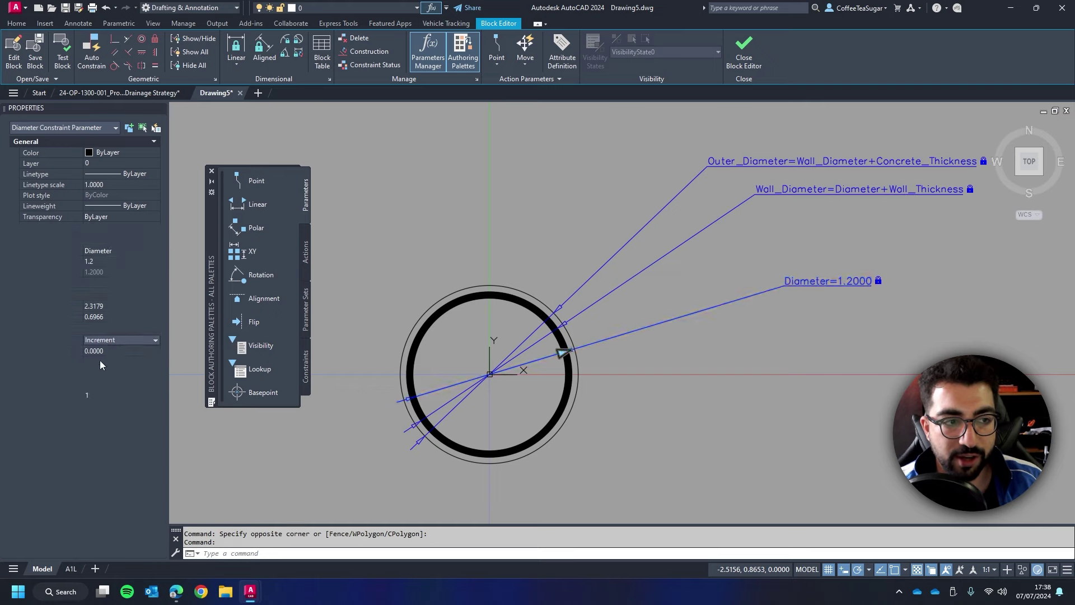
Step: Enter a distance increment of 0.075 and a minimum of 0.225
click(108, 351)
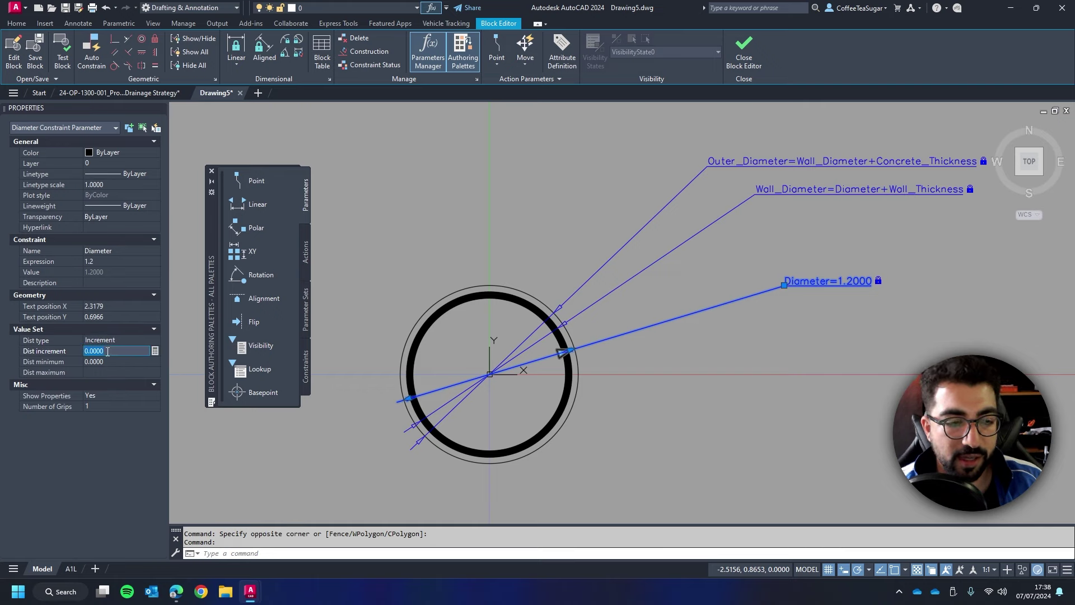
text(0.075)
key(Return)
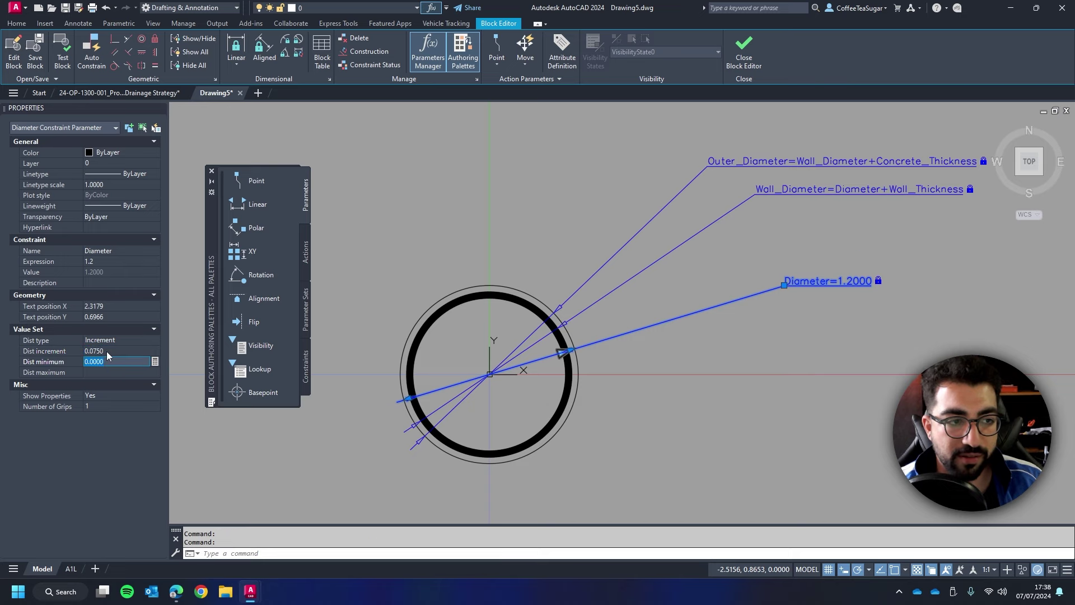
click(108, 362)
text(0.2)
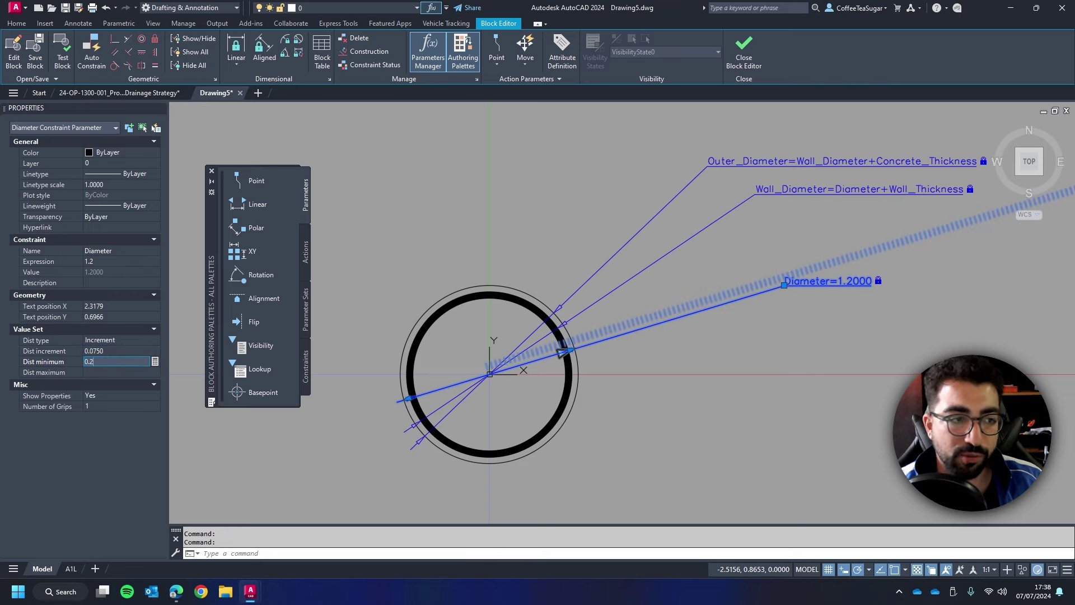
text(25)
key(Return)
click(97, 372)
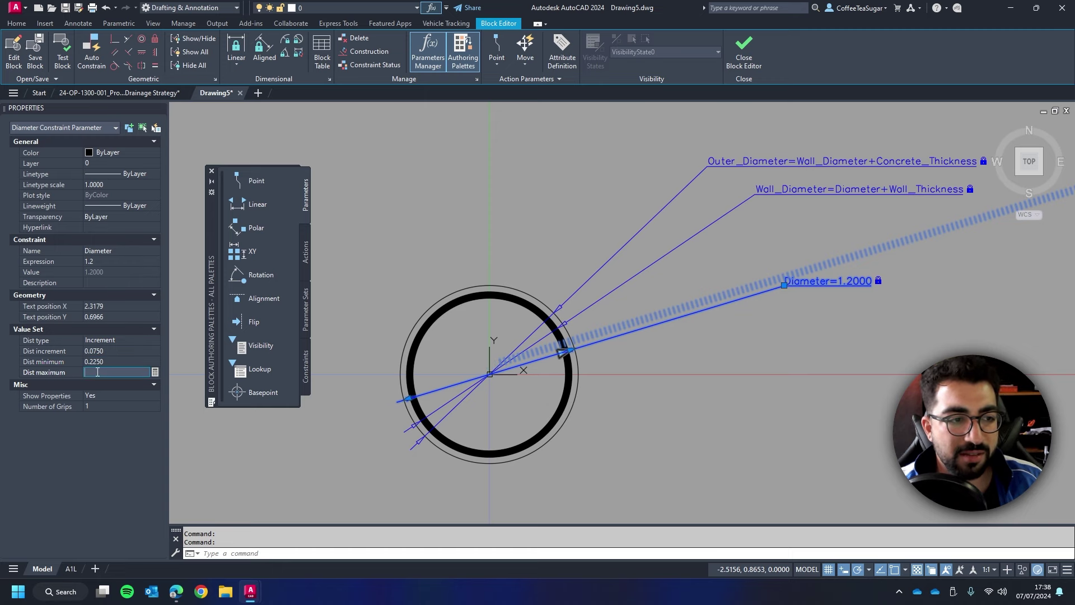
Step: Commit the maximum distance of 4 and save the block changes on exit
key(Return)
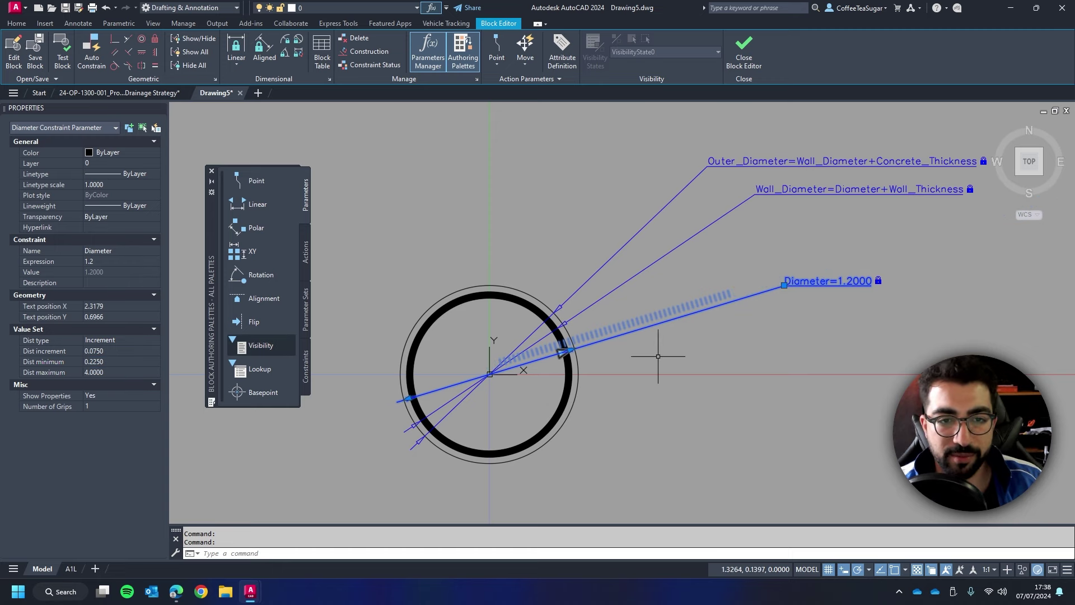
key(Escape)
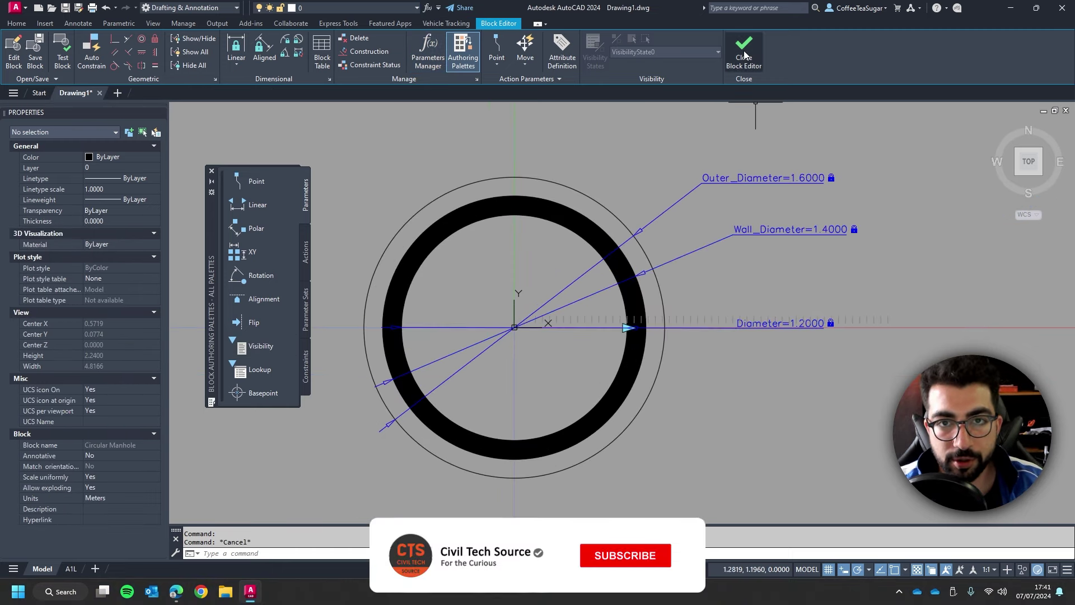
click(744, 55)
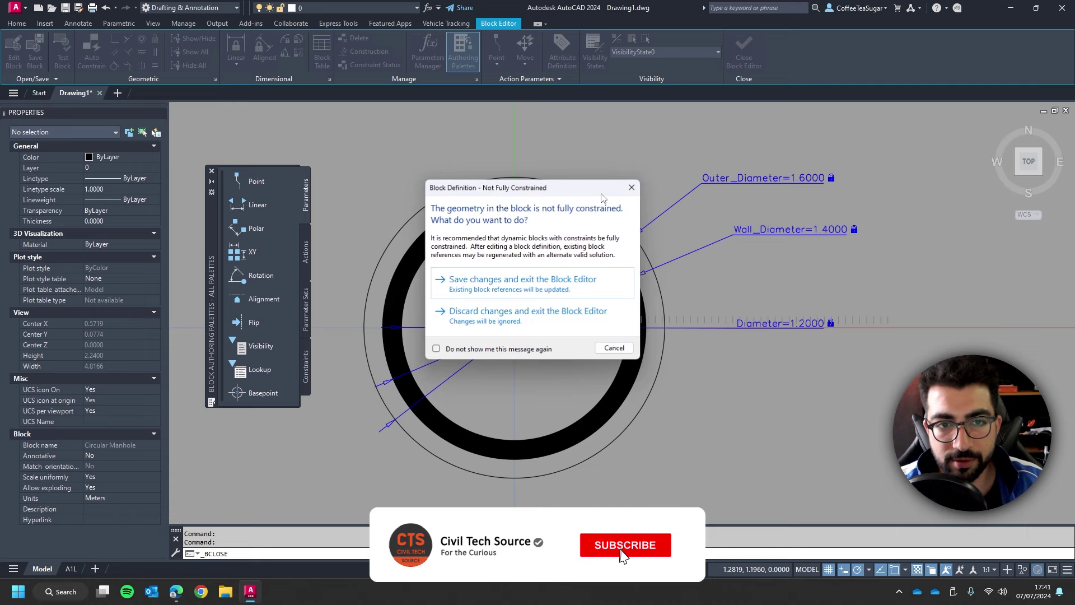
click(504, 283)
Step: Resize the manhole to a 0.9 diameter with its grip, then reopen it for editing
click(556, 320)
click(558, 320)
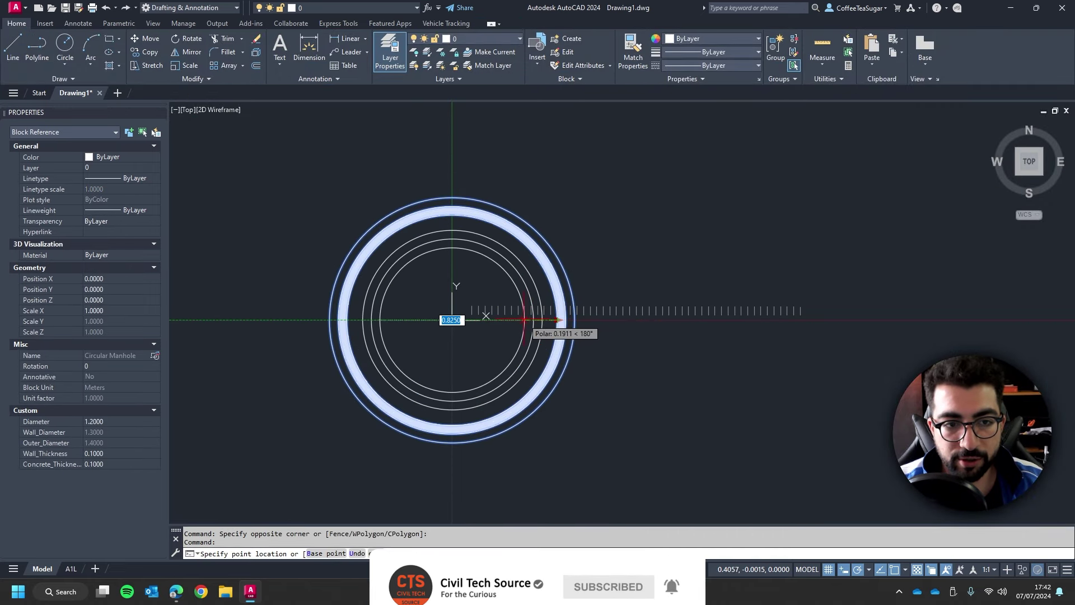
click(529, 321)
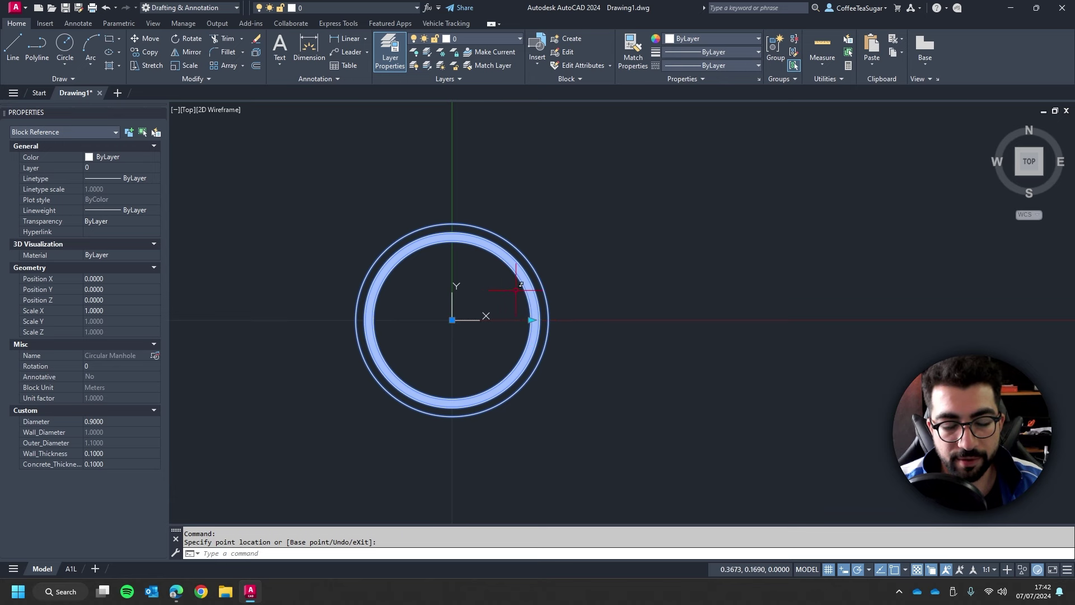
right_click(513, 255)
click(543, 299)
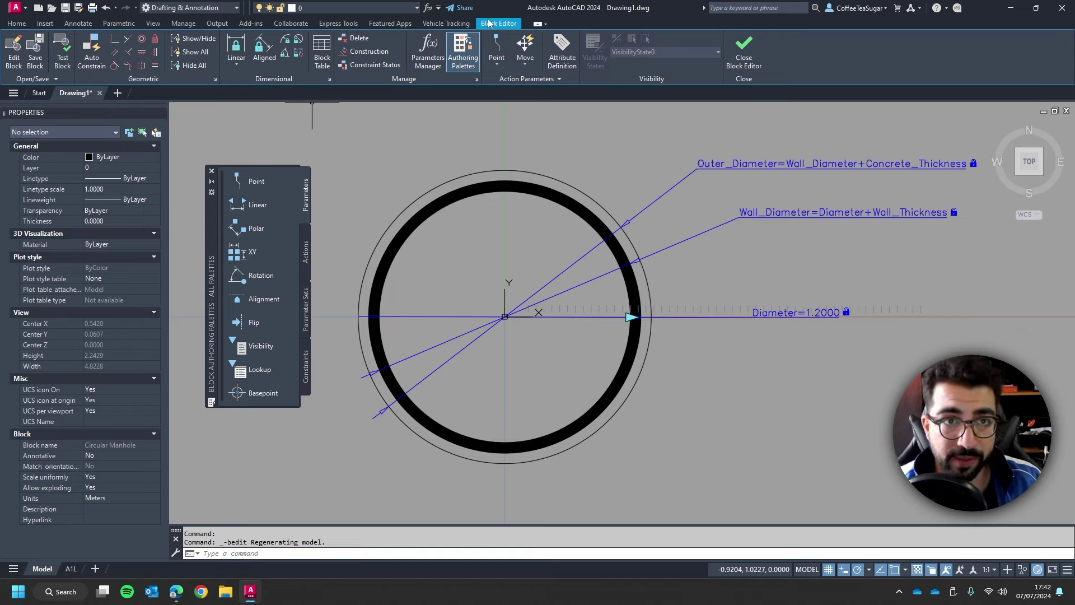
Step: Place a block properties table parameter beside the manhole with one grip
click(320, 45)
click(696, 361)
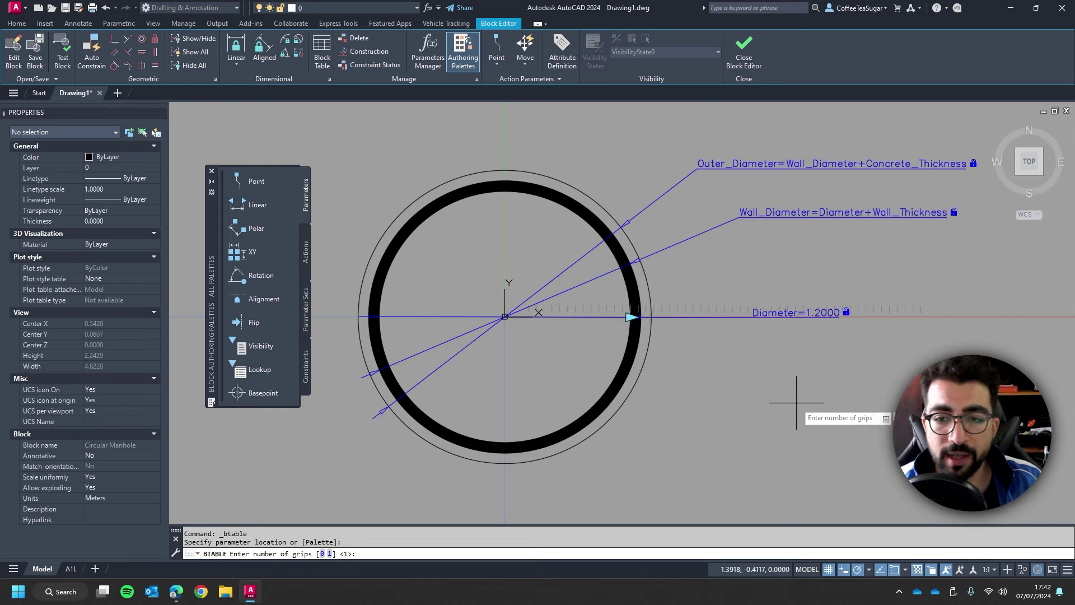
key(Return)
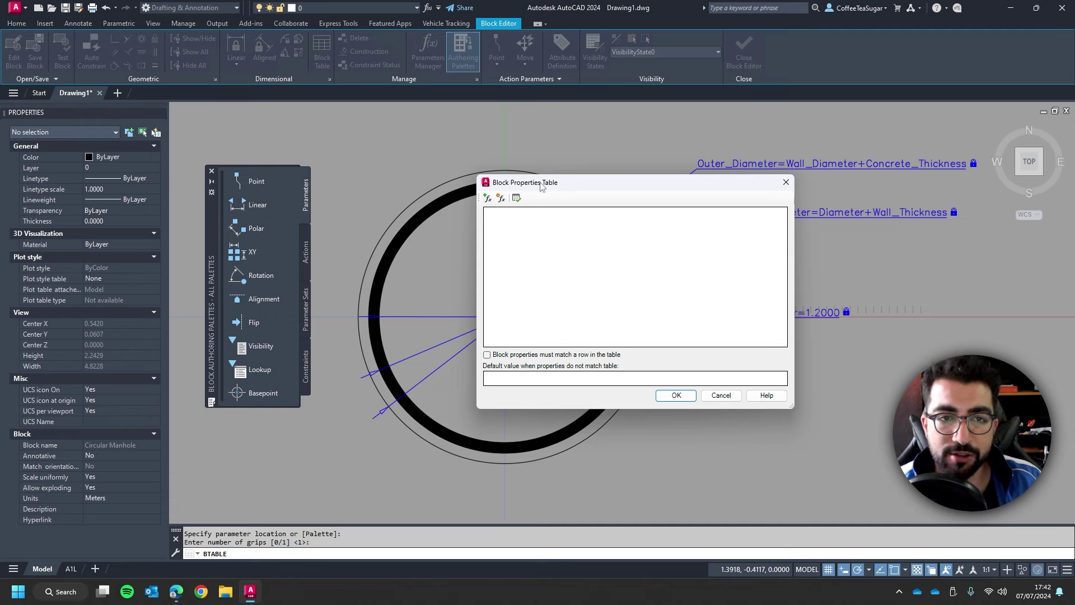
Step: Add Diameter, Wall_Thickness and Concrete_Thickness columns to the table, then consult the brochure's data
drag(543, 185, 761, 262)
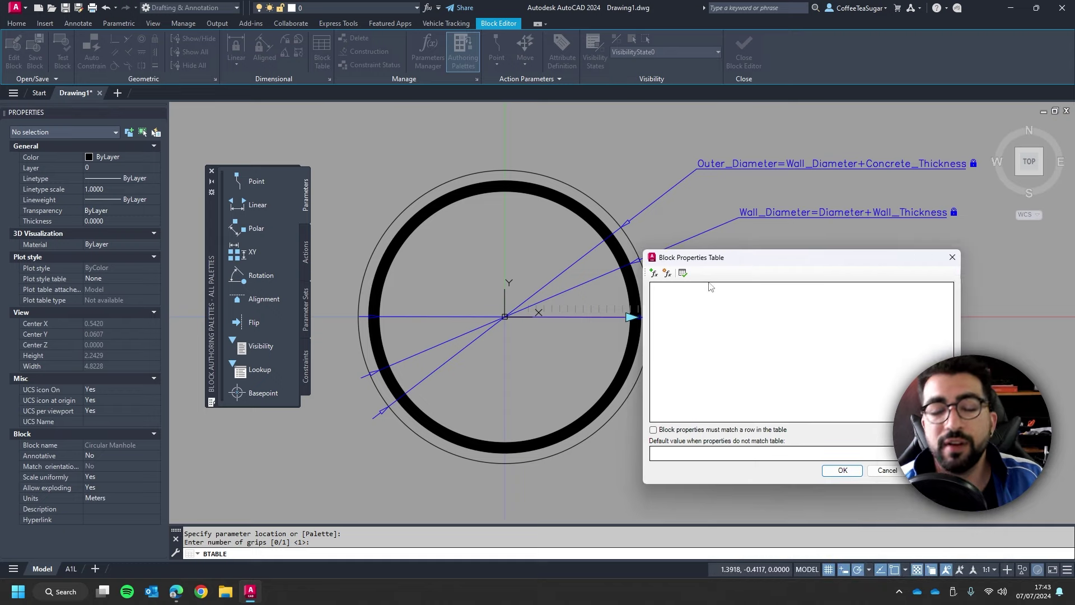
click(654, 273)
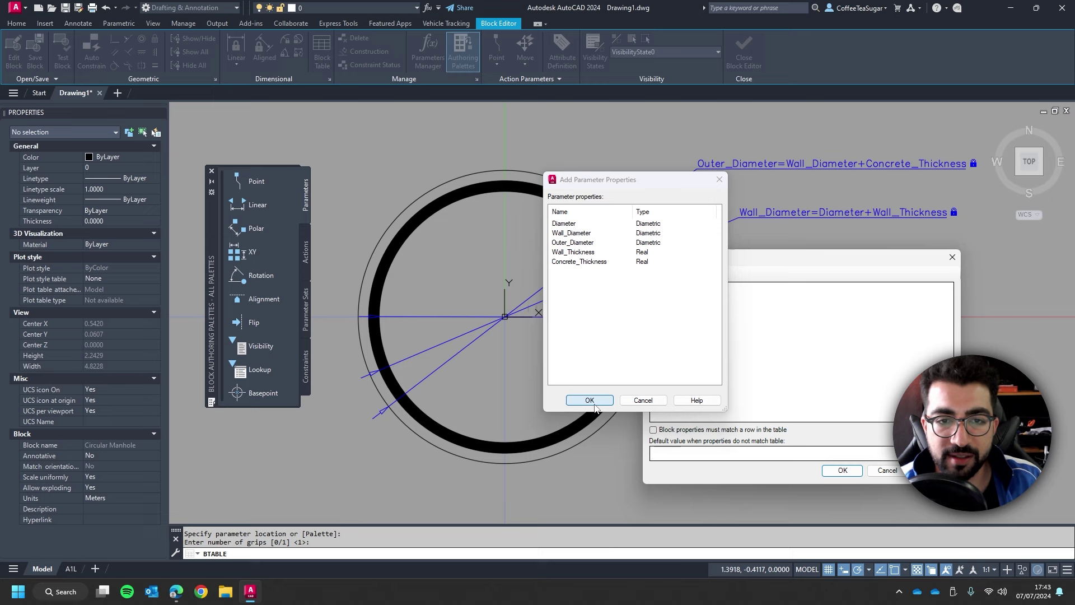
key(Return)
click(654, 273)
click(583, 243)
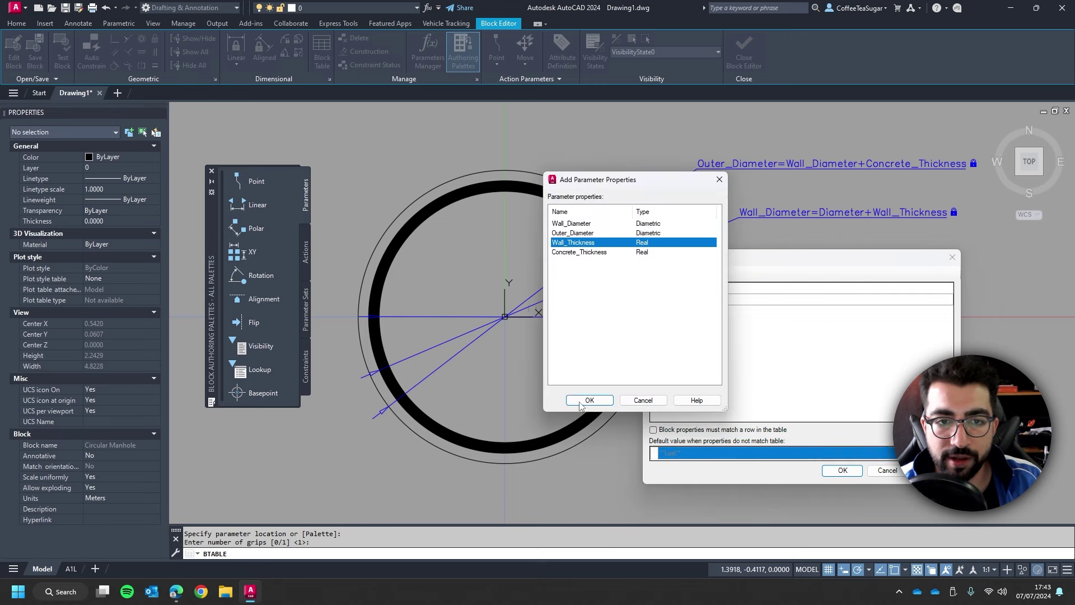
click(582, 401)
click(657, 277)
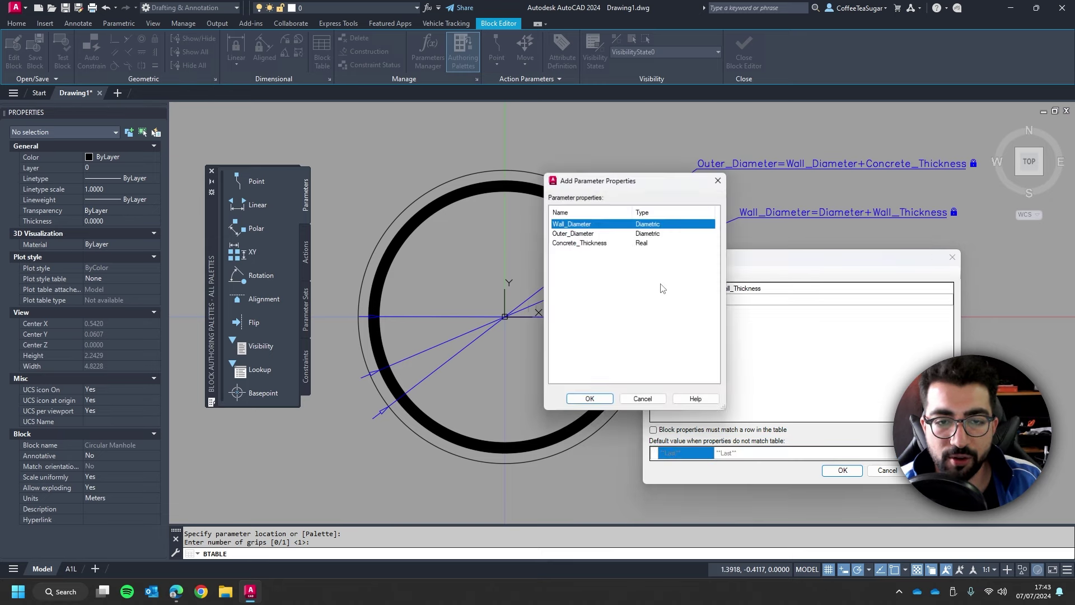
click(577, 246)
click(598, 401)
click(176, 591)
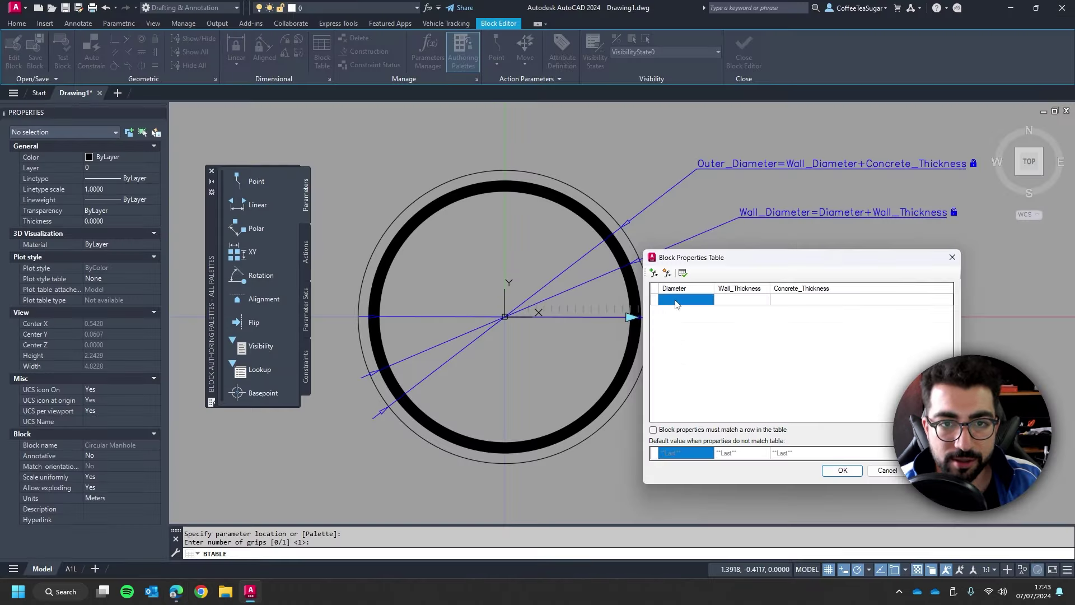
Step: Enter the first table row: diameter 0.9, wall thickness 0.07, concrete thickness 0.05
click(1010, 8)
text(0.9)
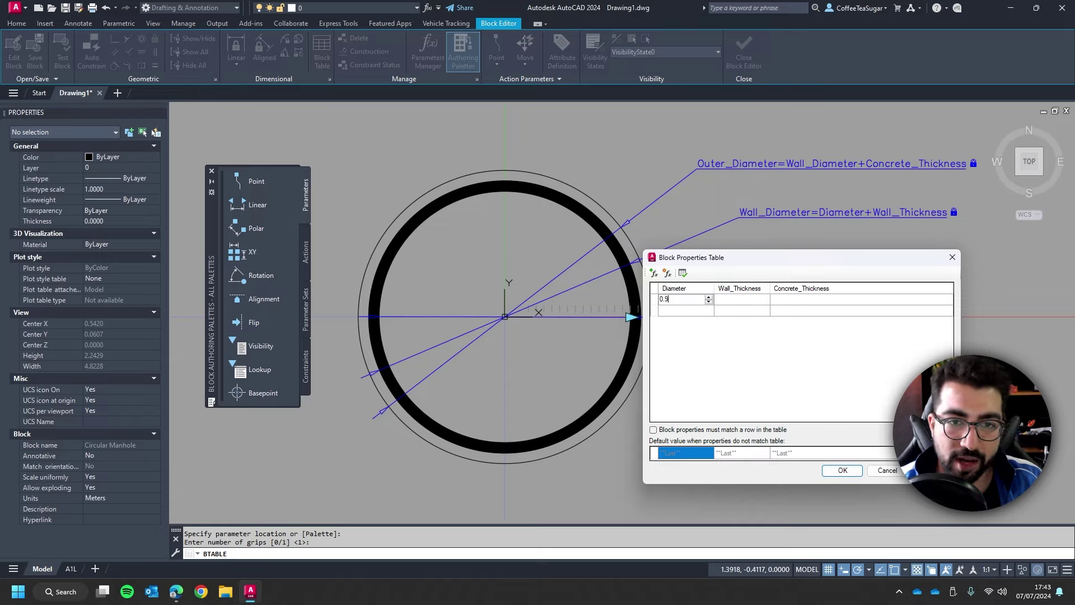
click(730, 301)
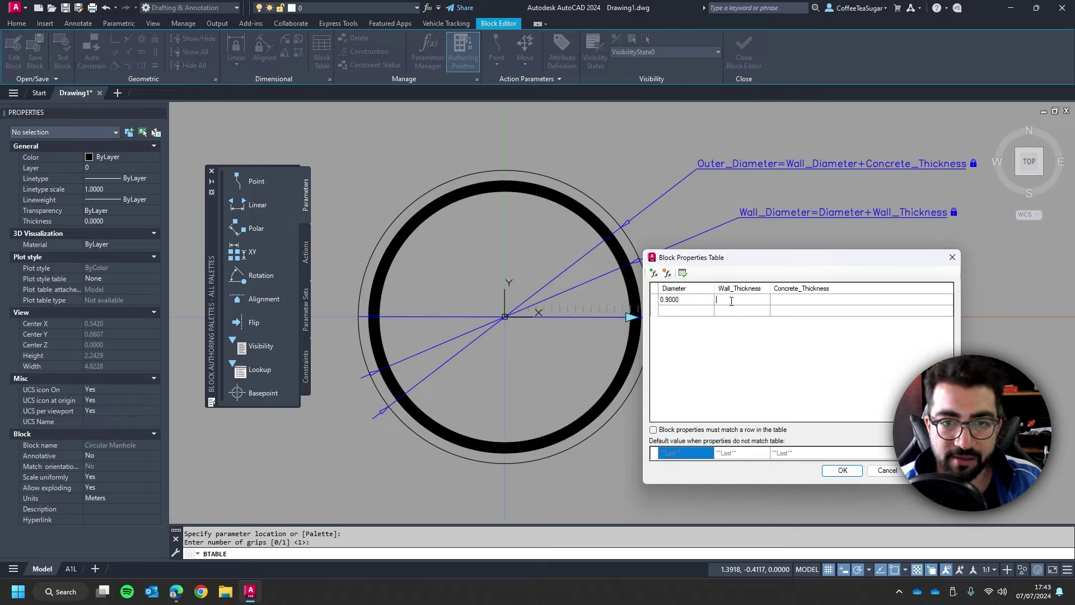
click(784, 299)
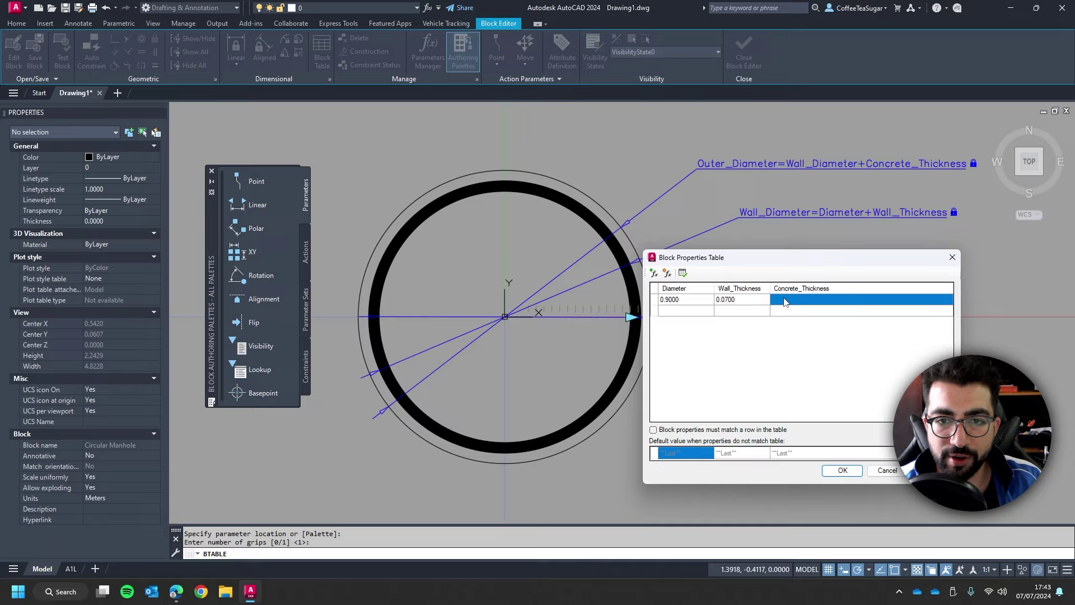
text(0.05)
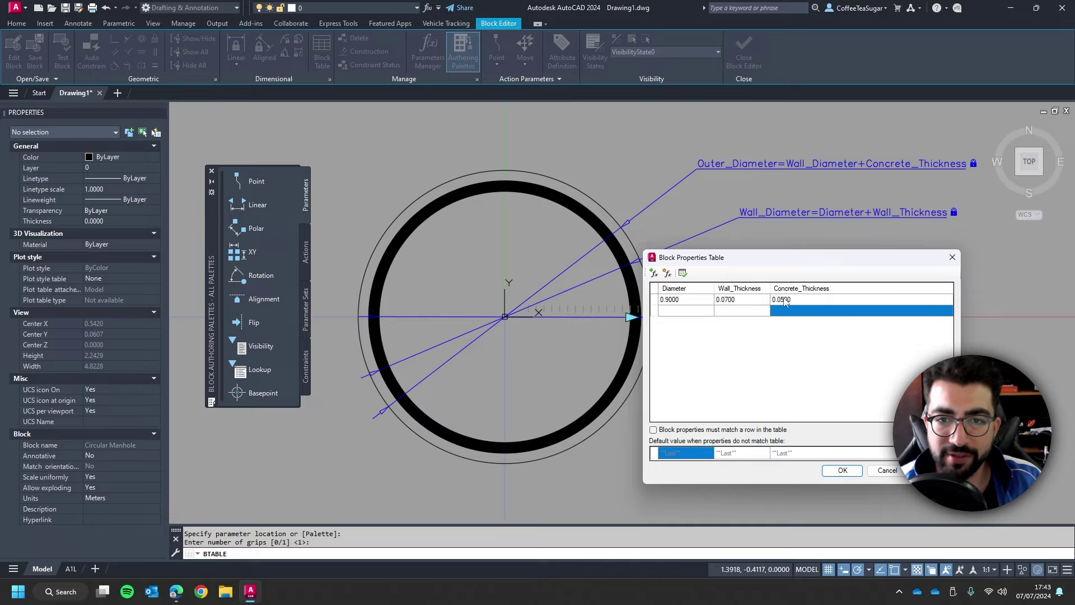
key(Return)
Step: Enter the second row: diameter 1.05, wall thickness 0.08, concrete thickness 0.05
click(684, 310)
text(12)
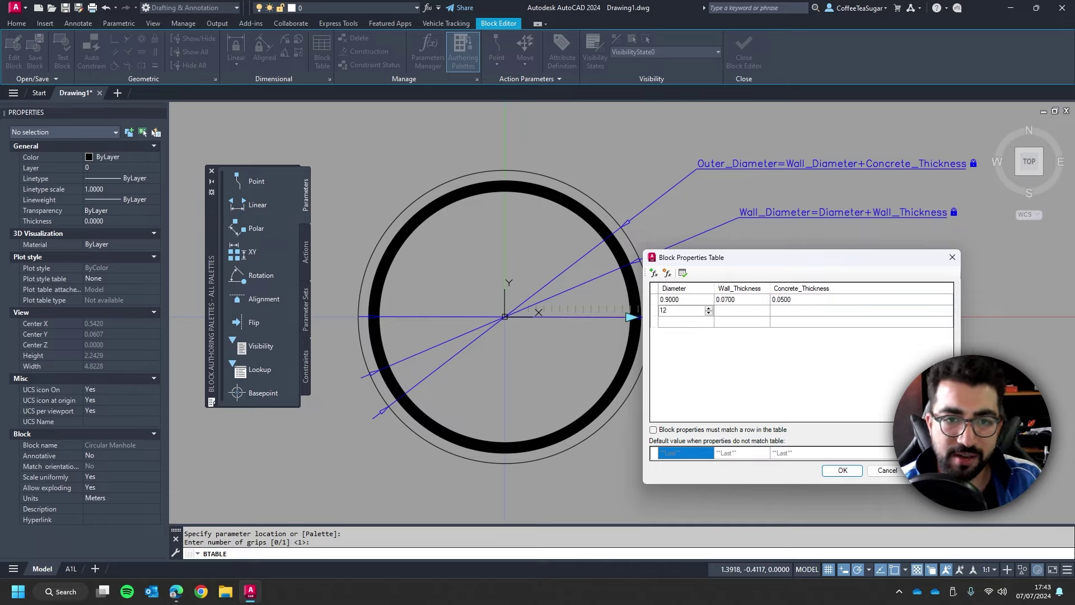
click(738, 312)
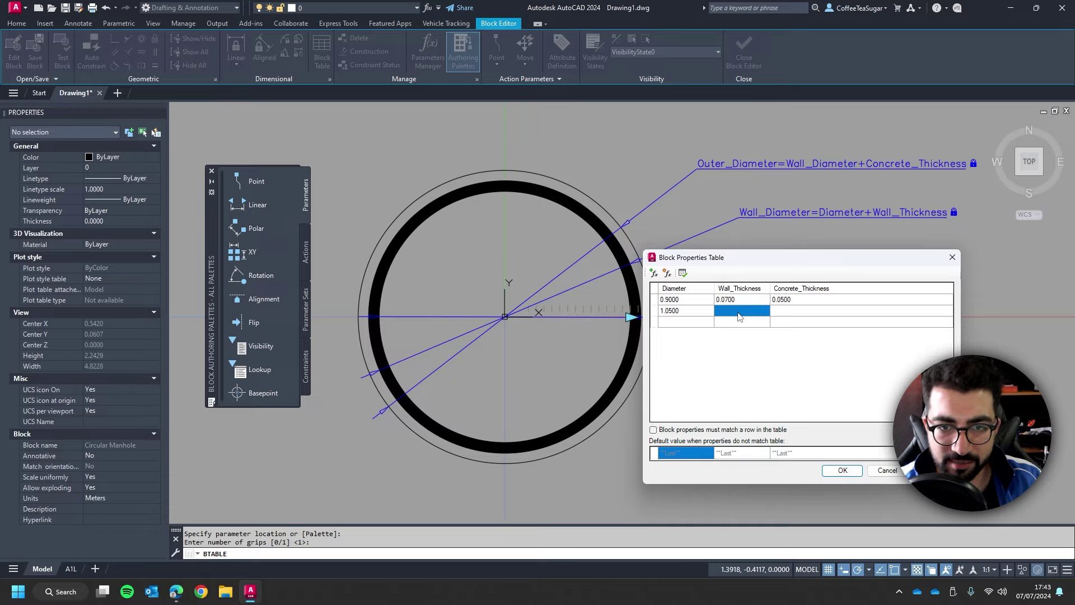
click(738, 312)
text(0.08)
click(787, 312)
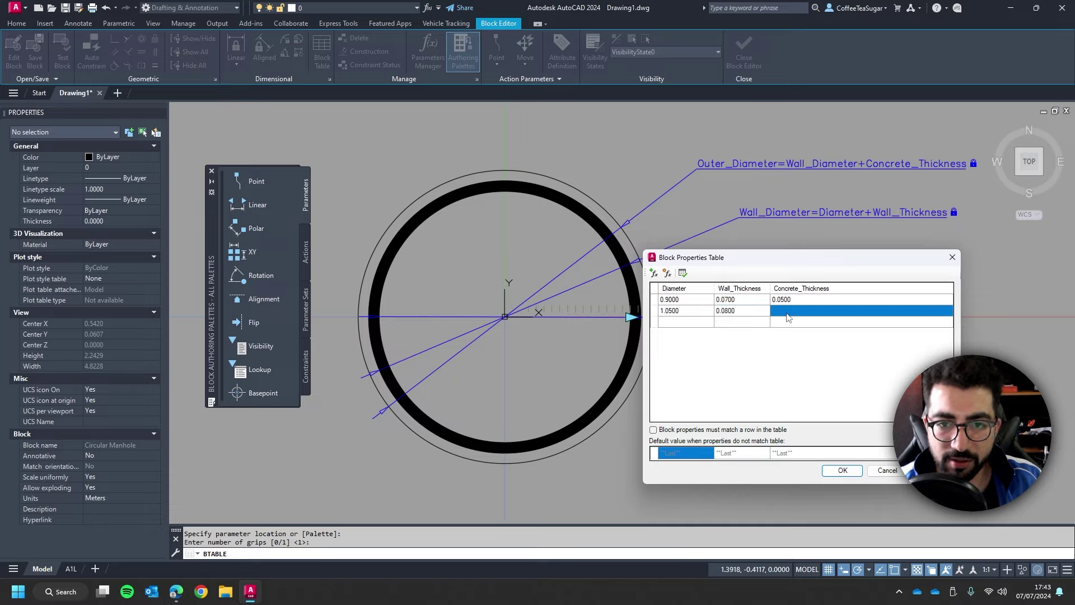
click(788, 312)
text(0.05)
key(Return)
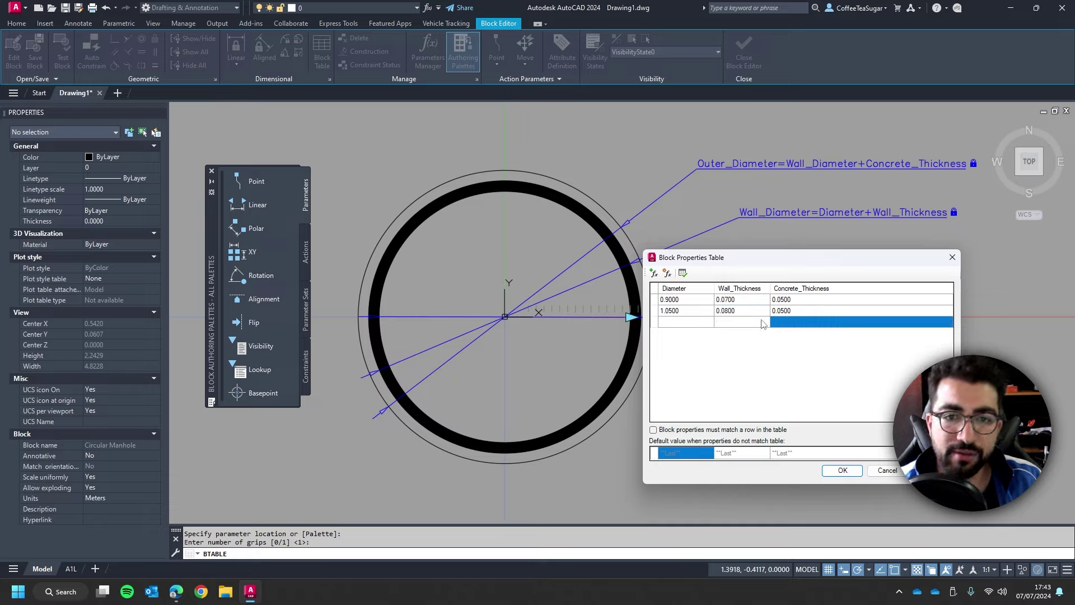
Step: Enter the third row (diameter 1.2, wall 0.09, concrete 0.05) and apply the table
click(675, 322)
click(674, 322)
text(1.2)
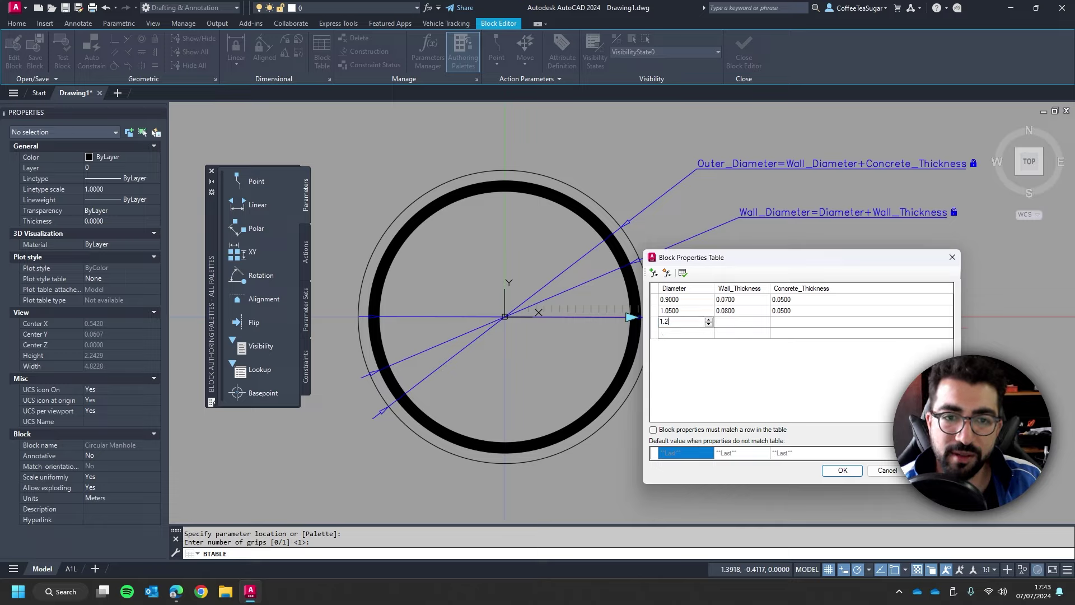
click(735, 322)
click(734, 322)
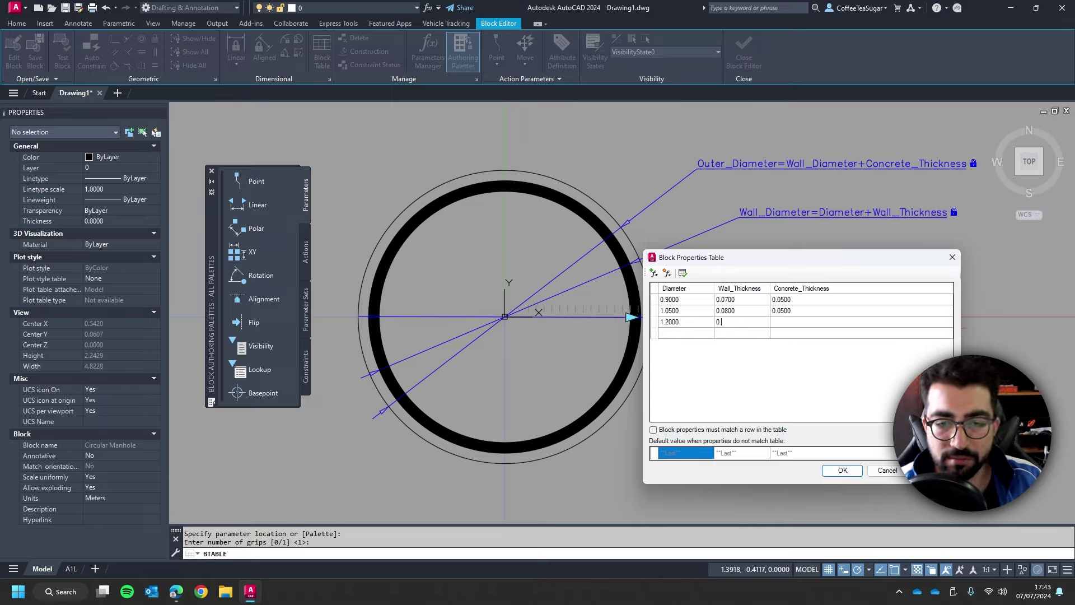
click(799, 322)
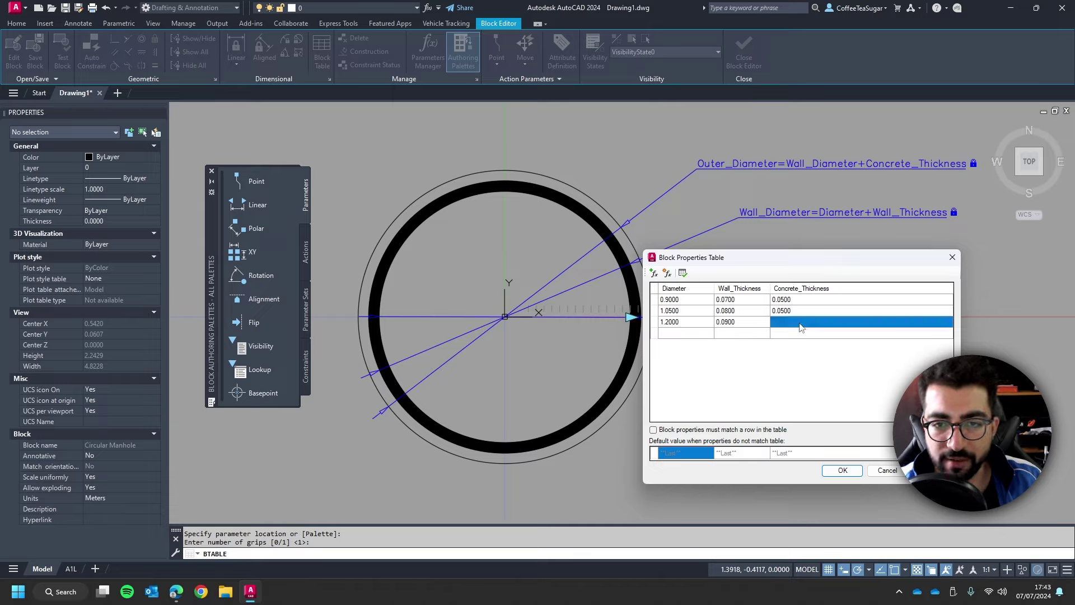
click(800, 322)
text(0.05)
key(Return)
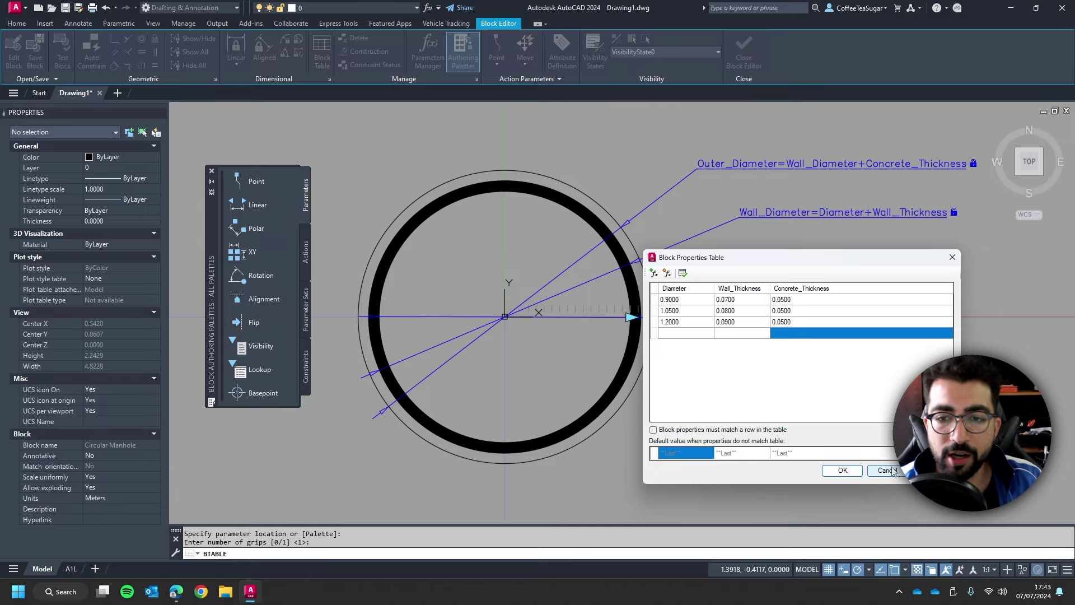
click(842, 470)
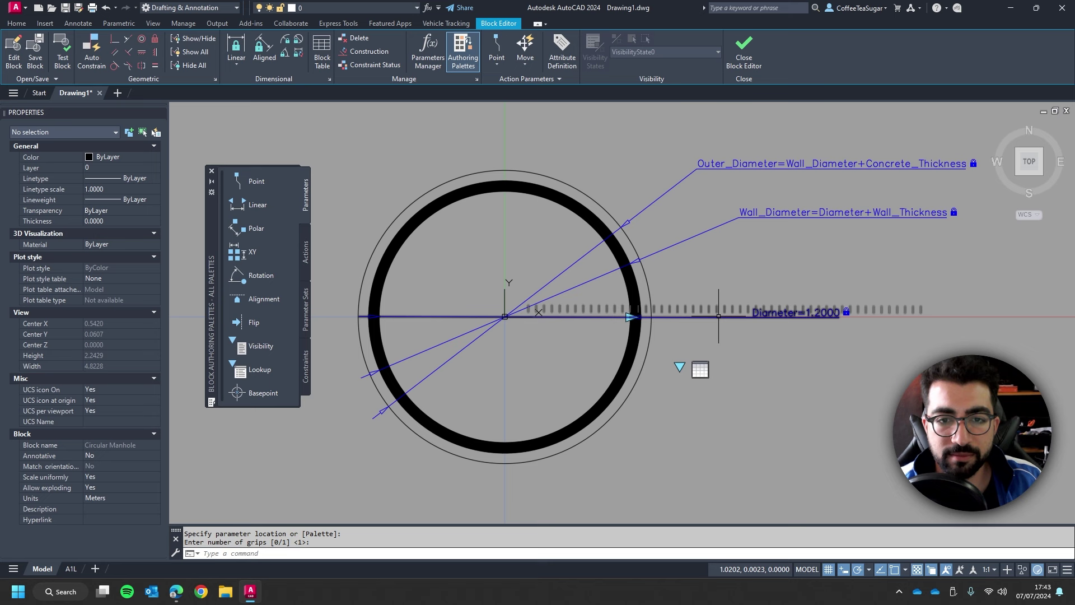
Step: Save the block on exit and switch the manhole to 1.0500 diameter
click(738, 58)
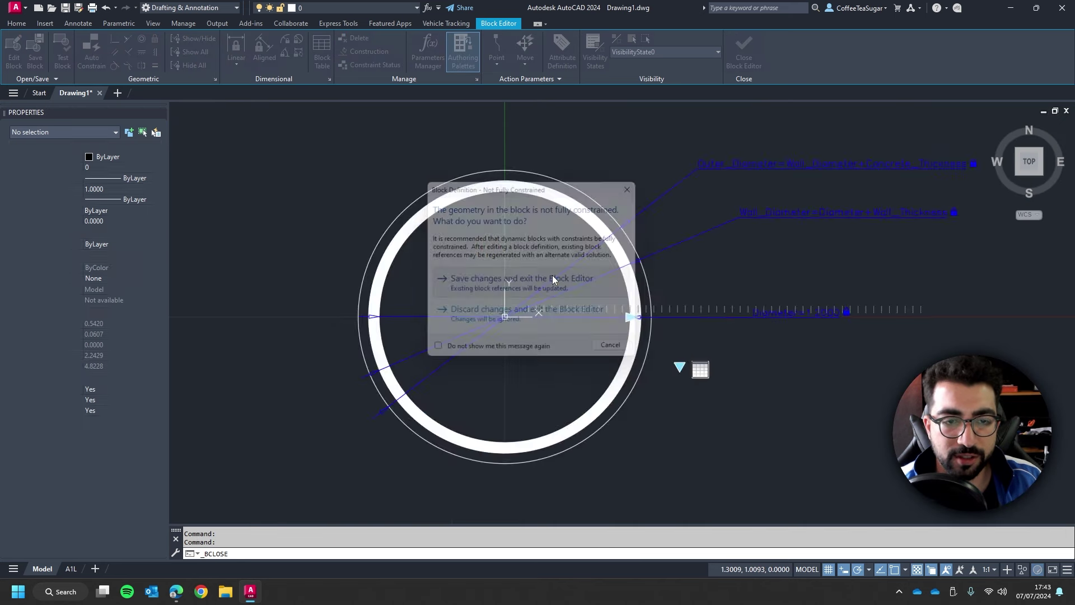
click(553, 279)
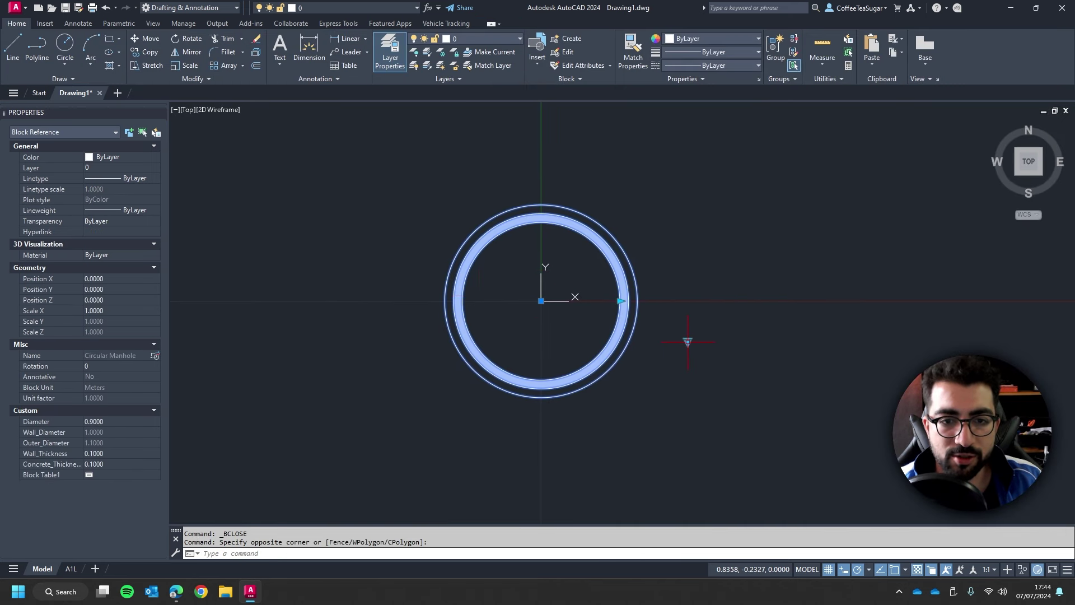
click(687, 341)
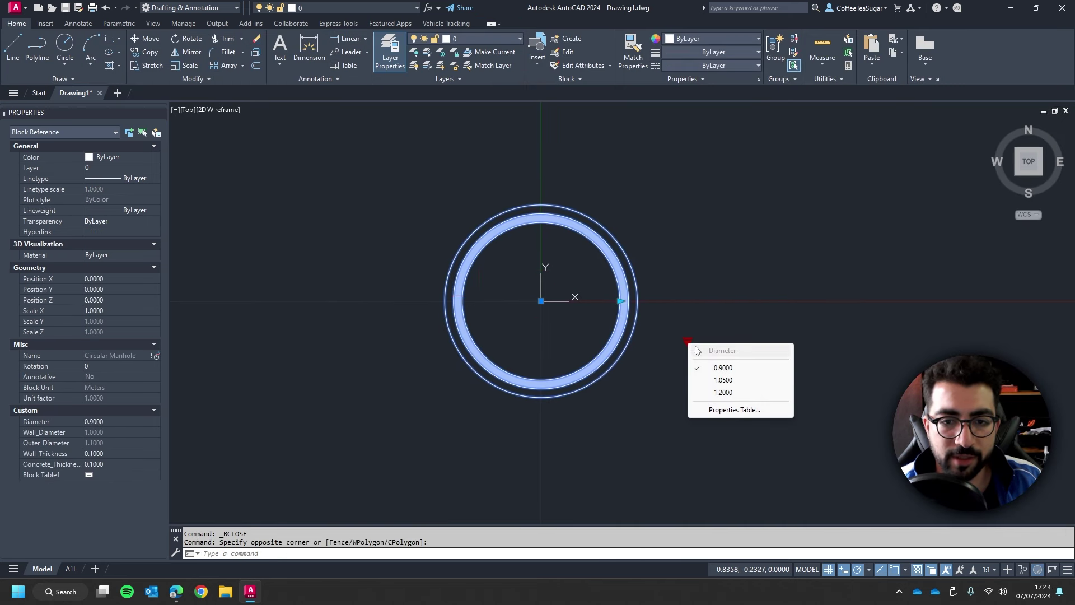
click(738, 380)
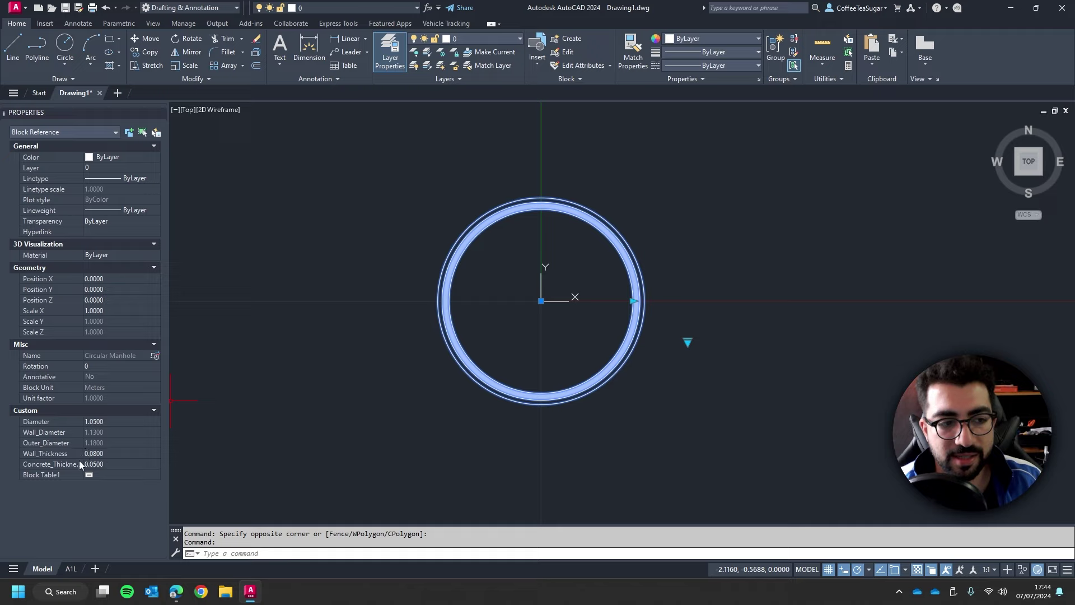
Step: Switch the manhole to 1.2000 diameter, then to 0.9000
click(688, 341)
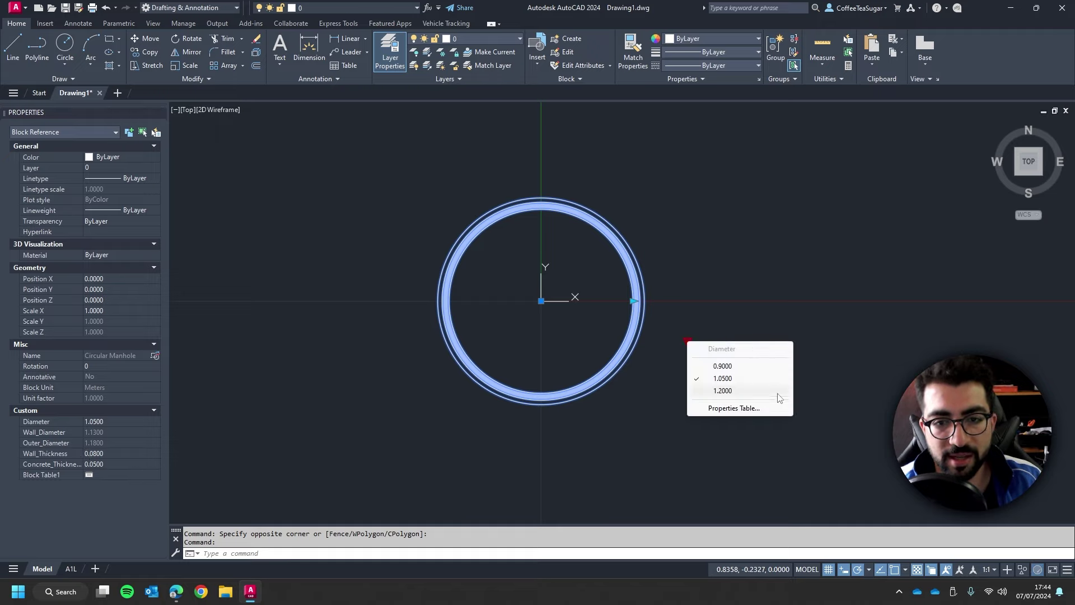
click(726, 392)
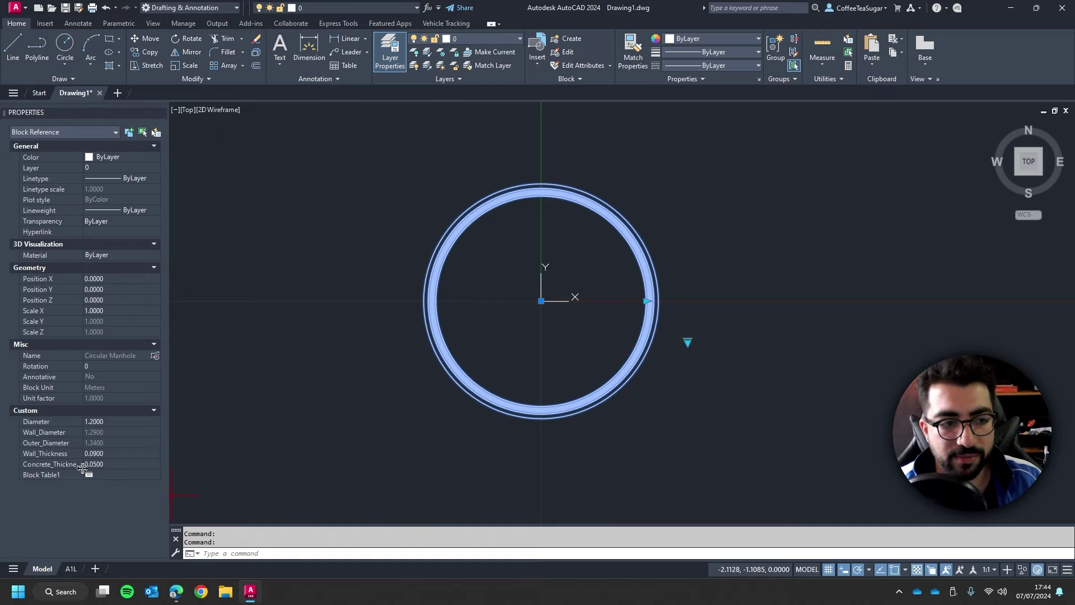
click(688, 341)
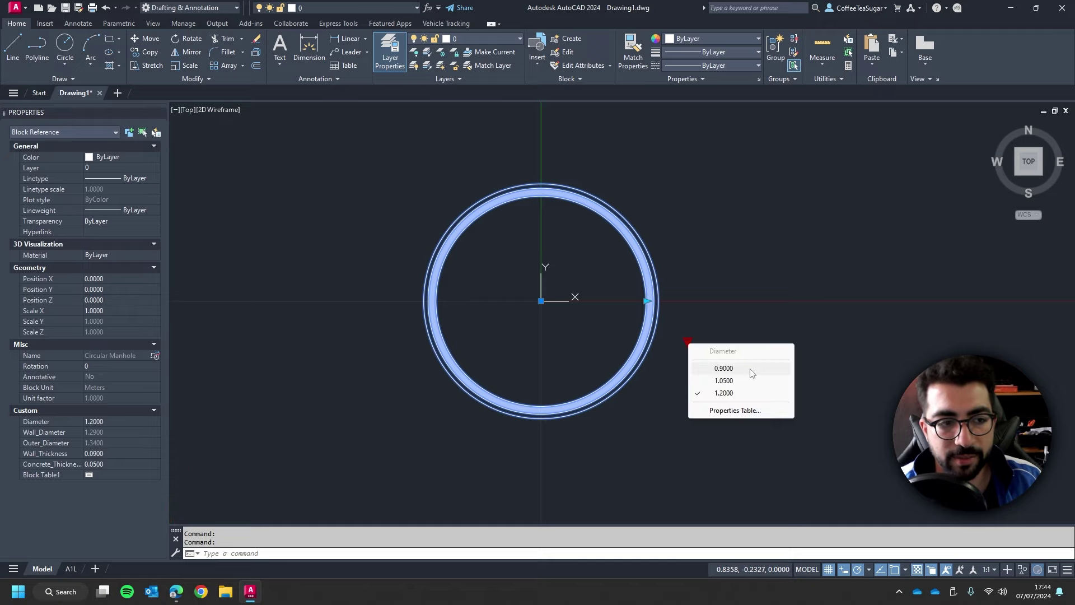
click(722, 368)
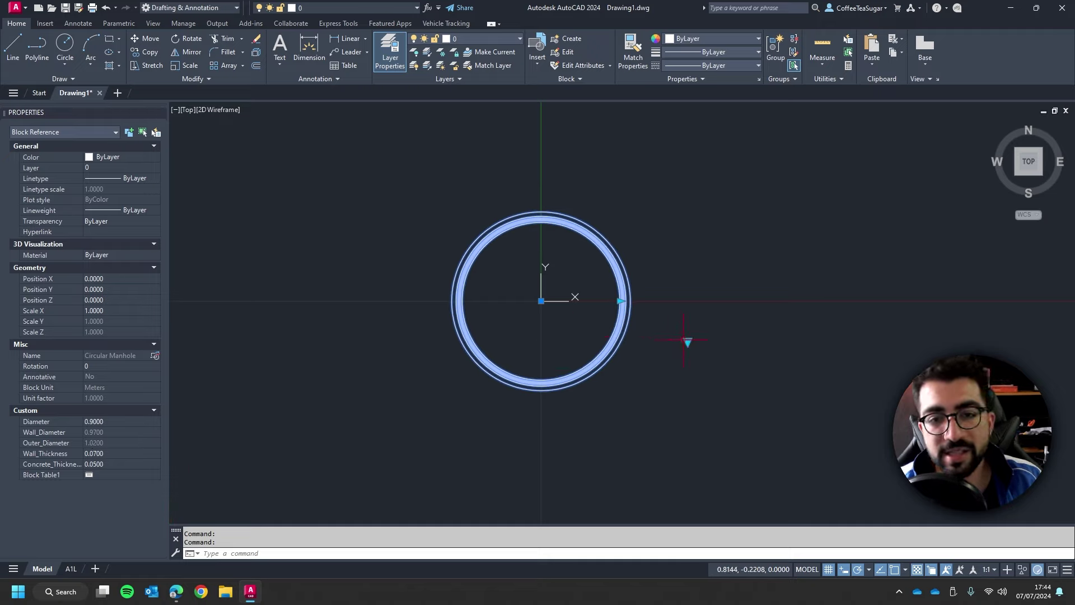
Step: Choose the 1.2000 row from the full properties table of sizes and reopen the table
click(688, 341)
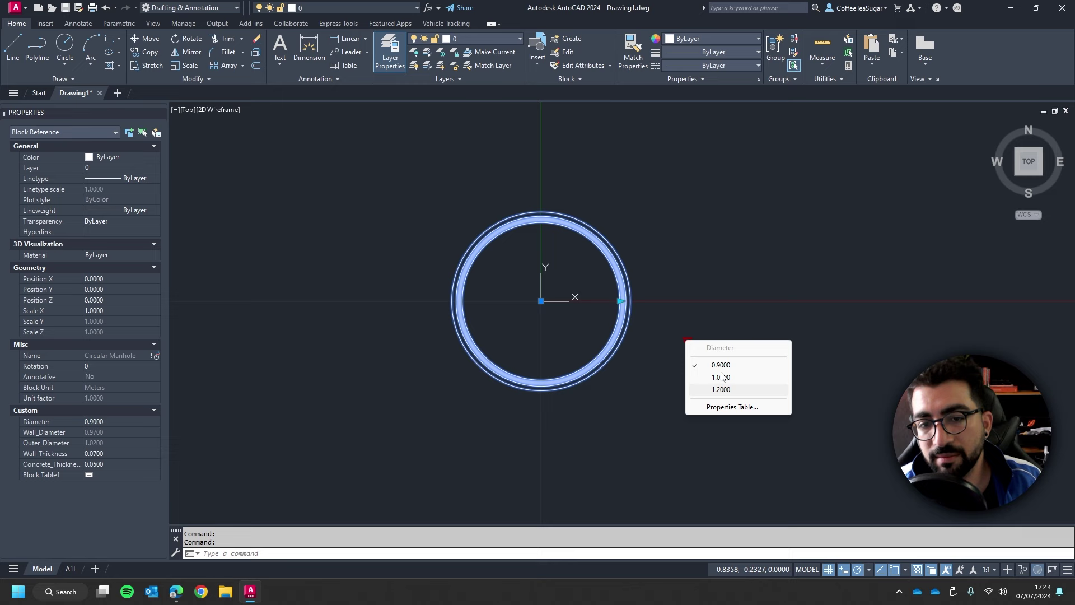
click(711, 409)
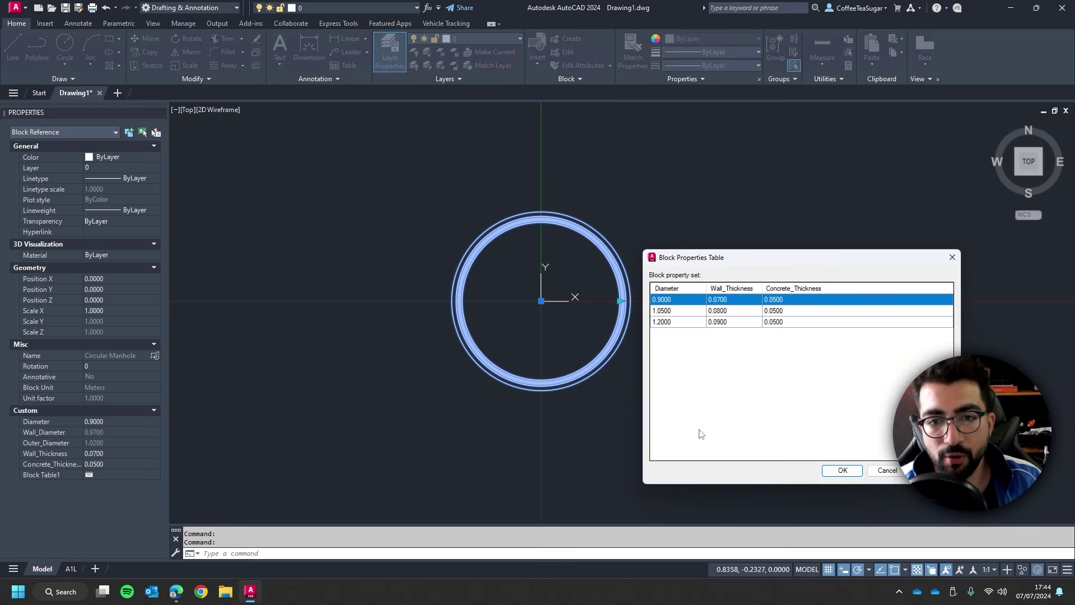
click(673, 323)
key(Return)
click(688, 342)
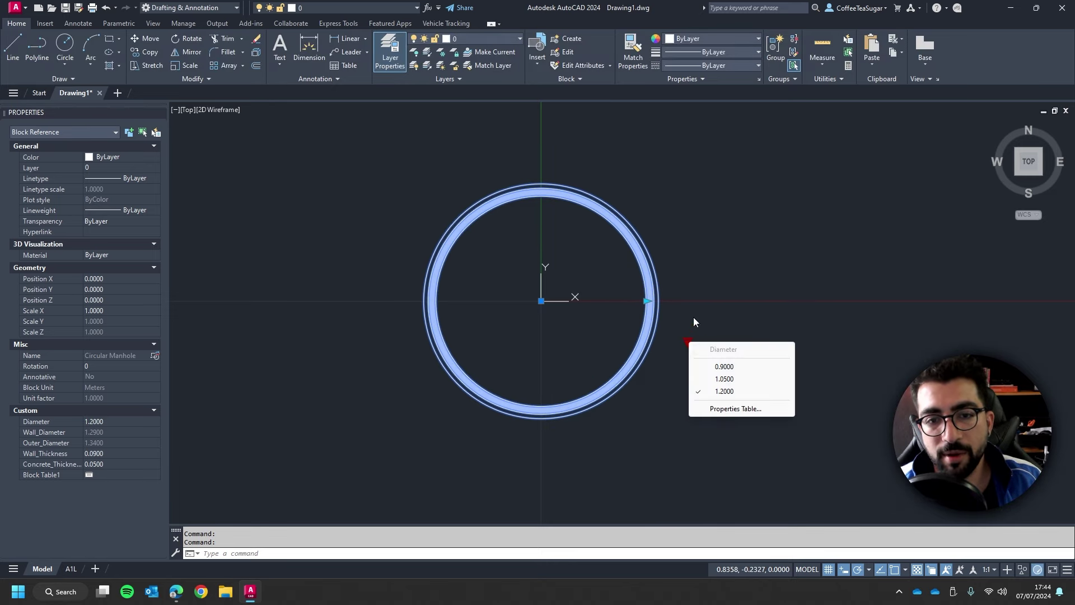
click(742, 409)
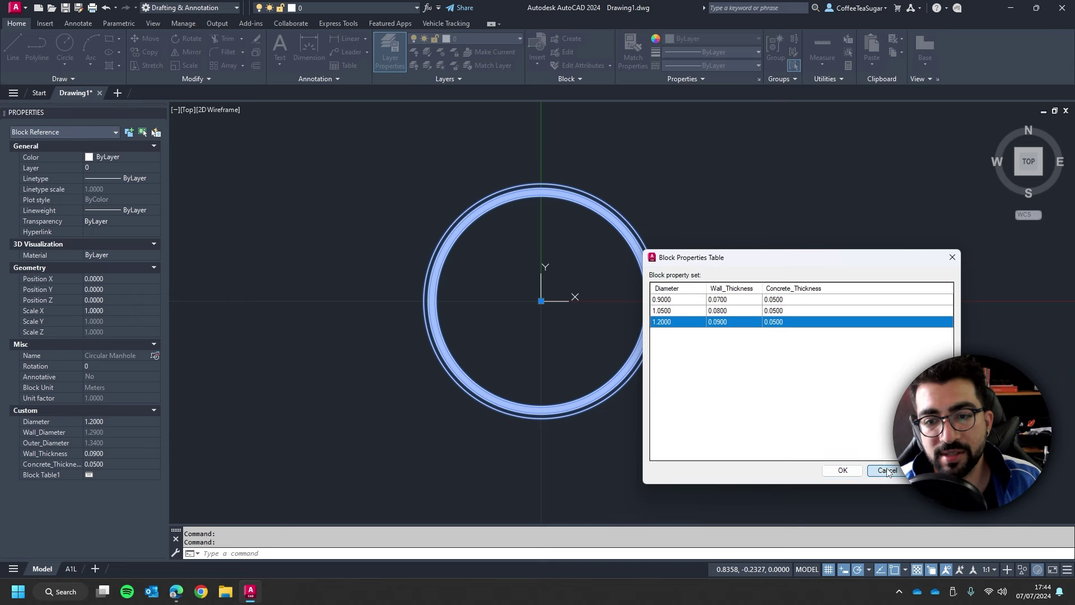
click(842, 469)
click(688, 342)
click(734, 408)
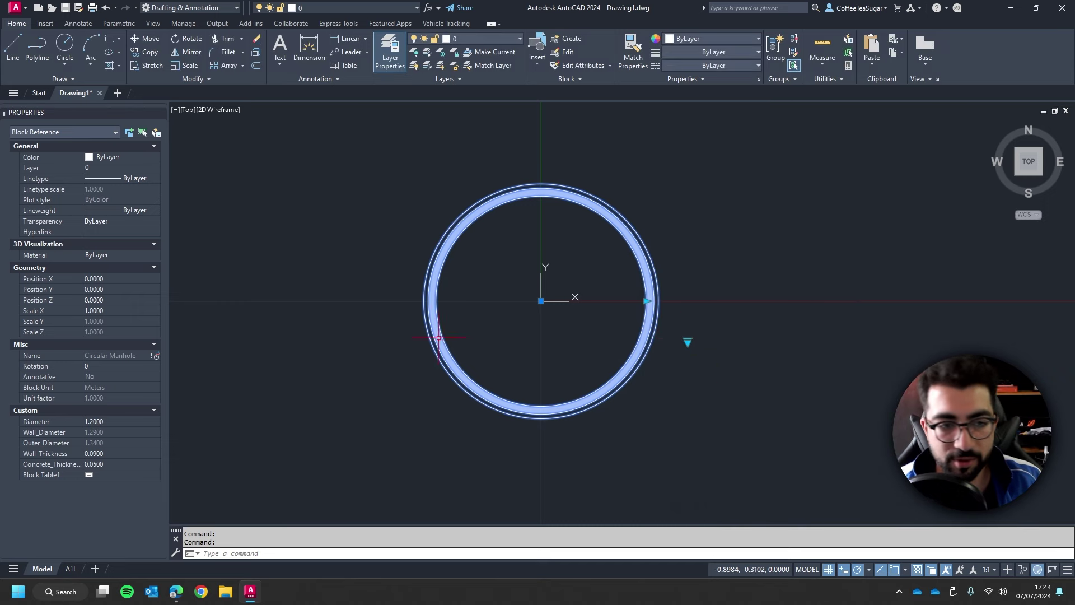